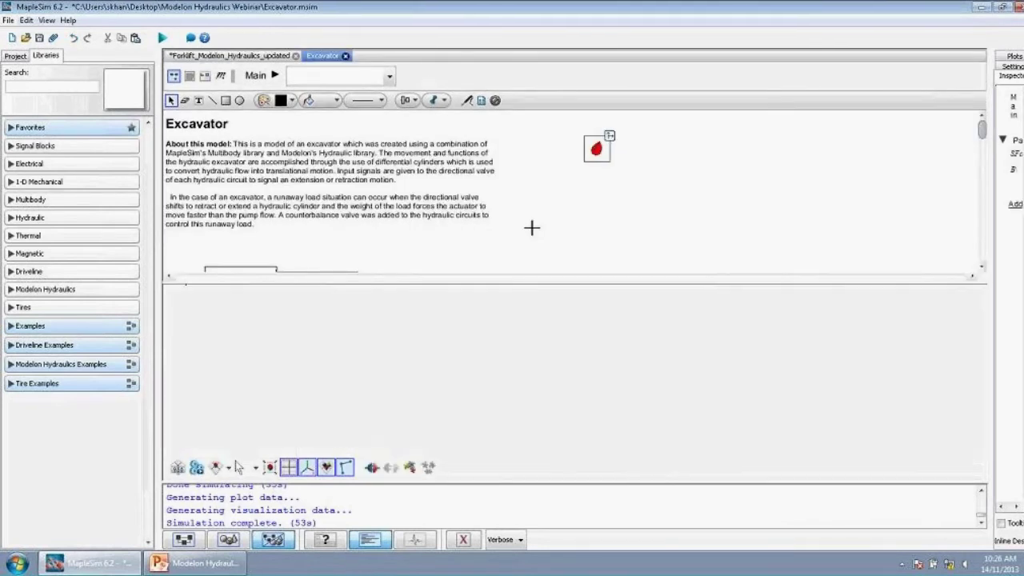
- Run the simulation of the Excavator model
left_click(162, 39)
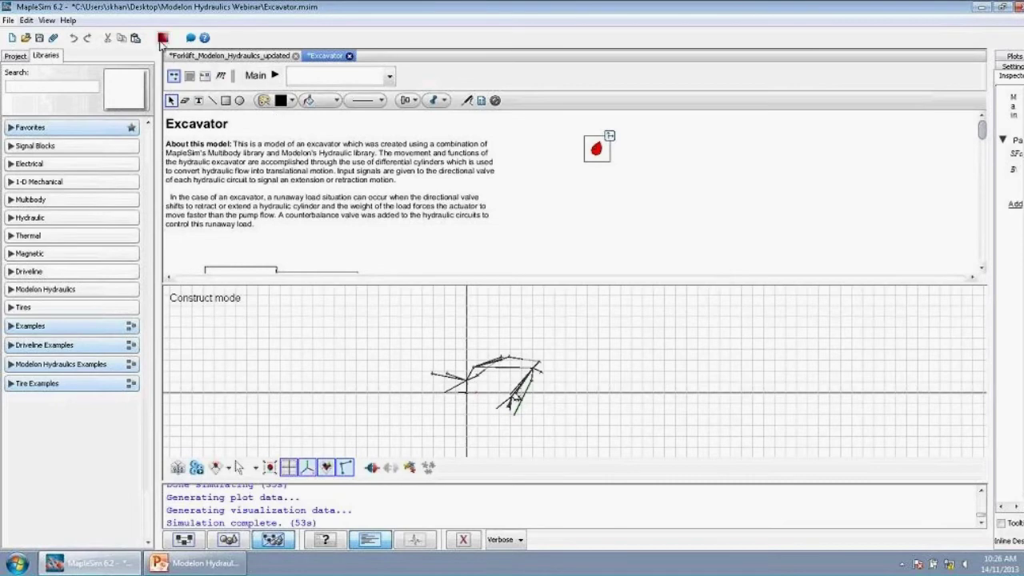
left_click(100, 564)
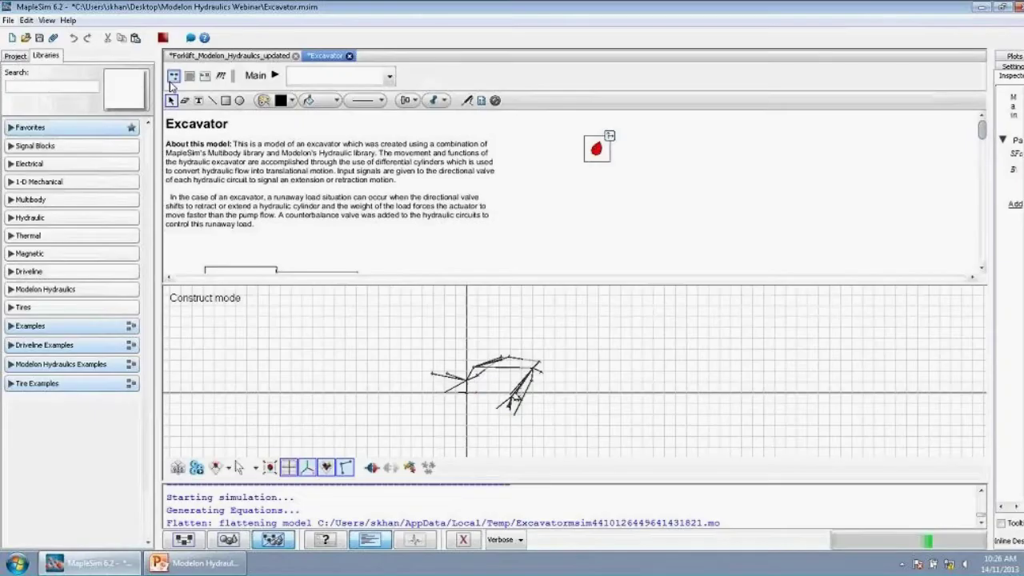
- Switch to the Forklift_Modelon_Hydraulics_updated model and play back its 3-D simulation animation
left_click(229, 55)
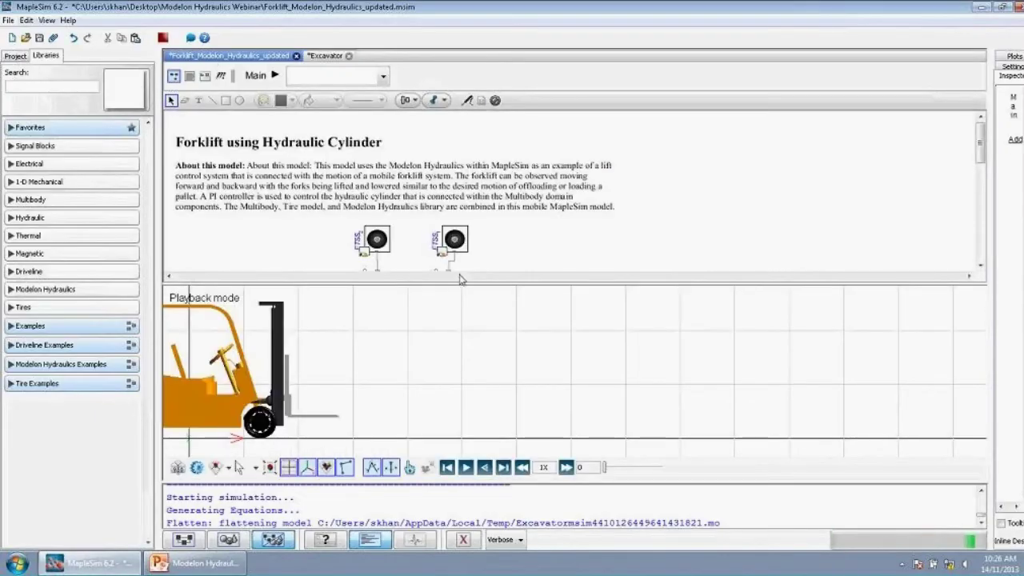
left_click_drag(459, 284, 463, 369)
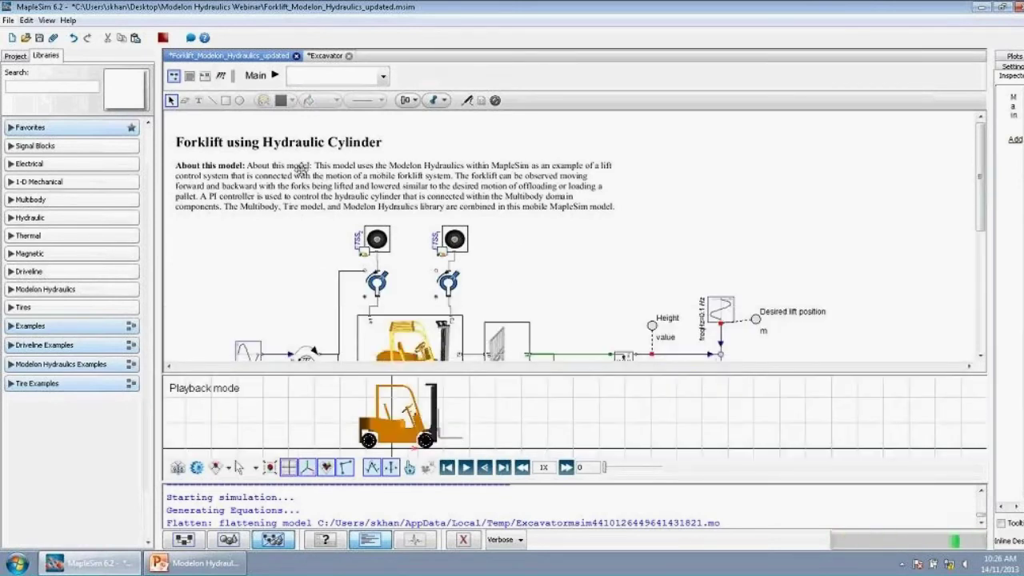
scroll(379, 171, "down", 1)
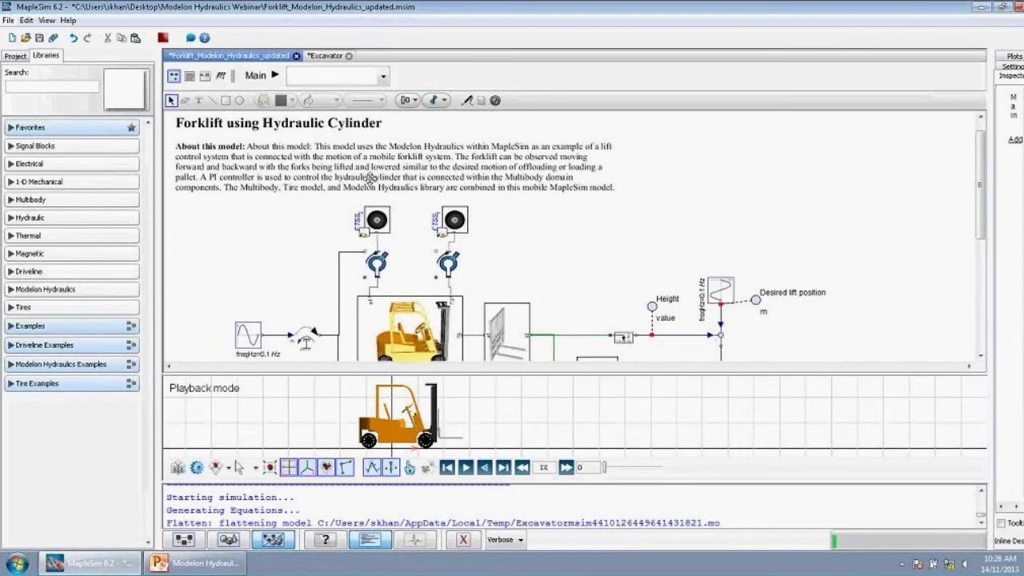
scroll(543, 237, "down", 2)
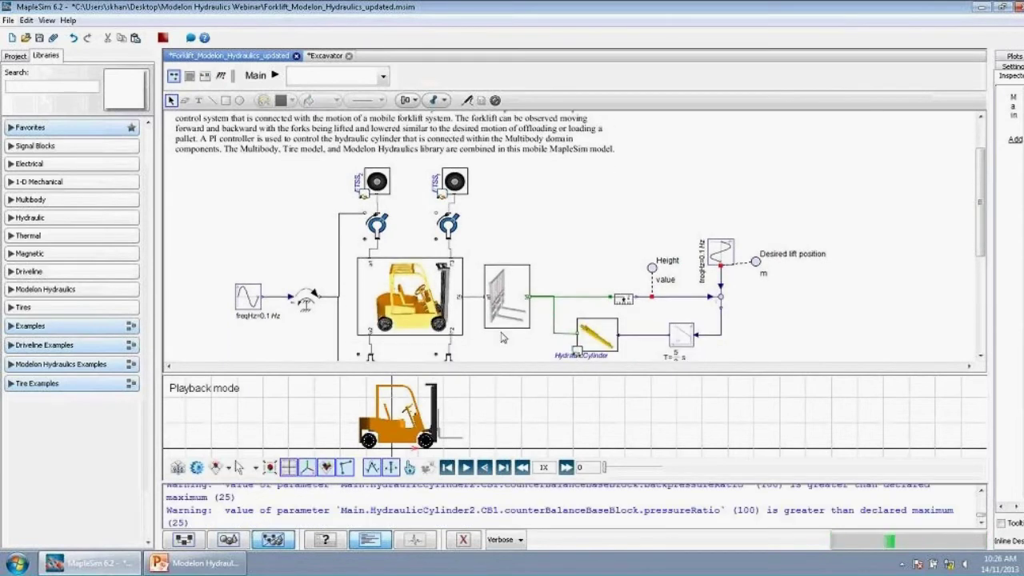
left_click_drag(507, 375, 508, 256)
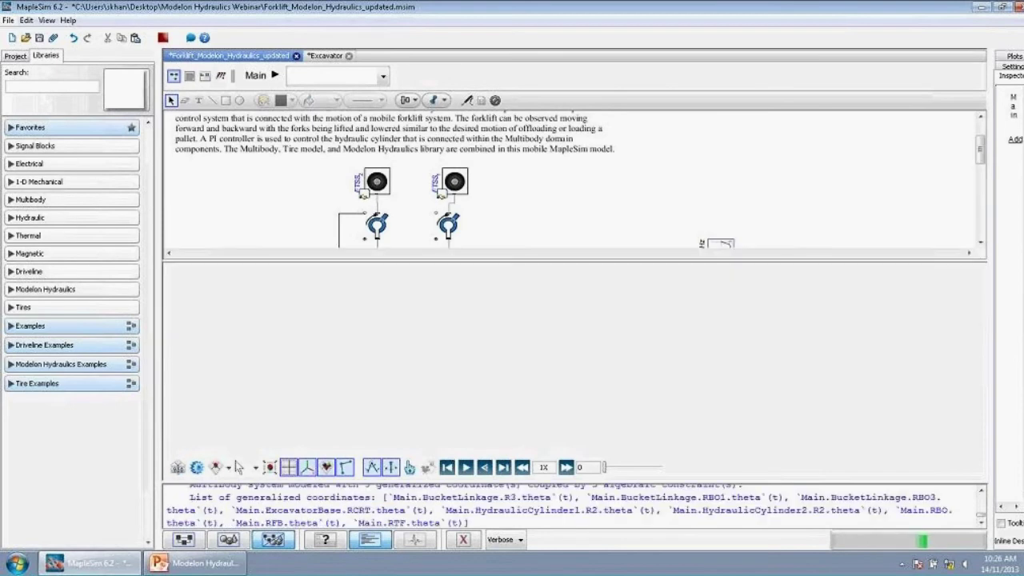
left_click(466, 468)
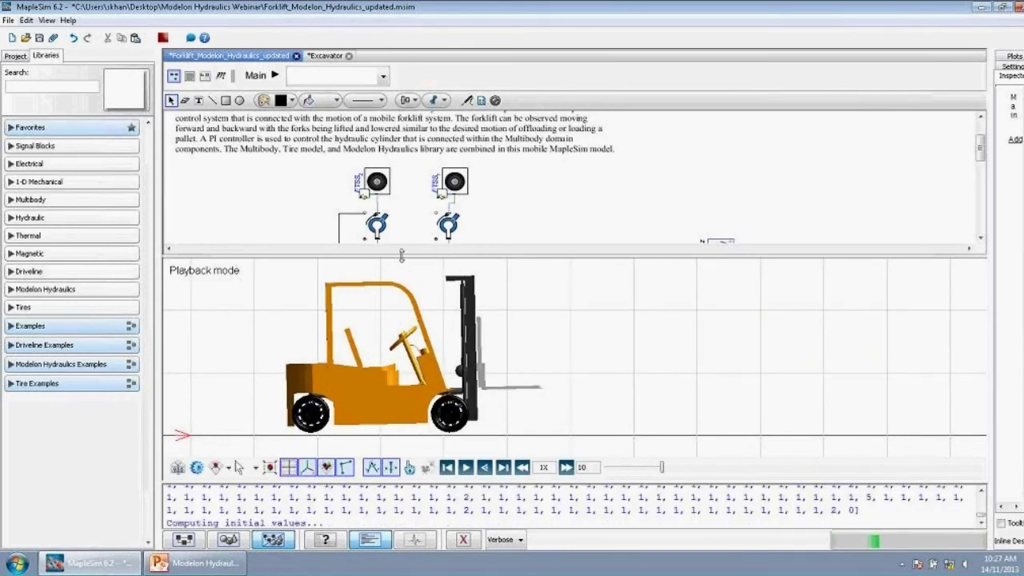
- Enlarge the forklift's block diagram area and open the HydraulicCylinder subsystem
left_click_drag(402, 255, 403, 359)
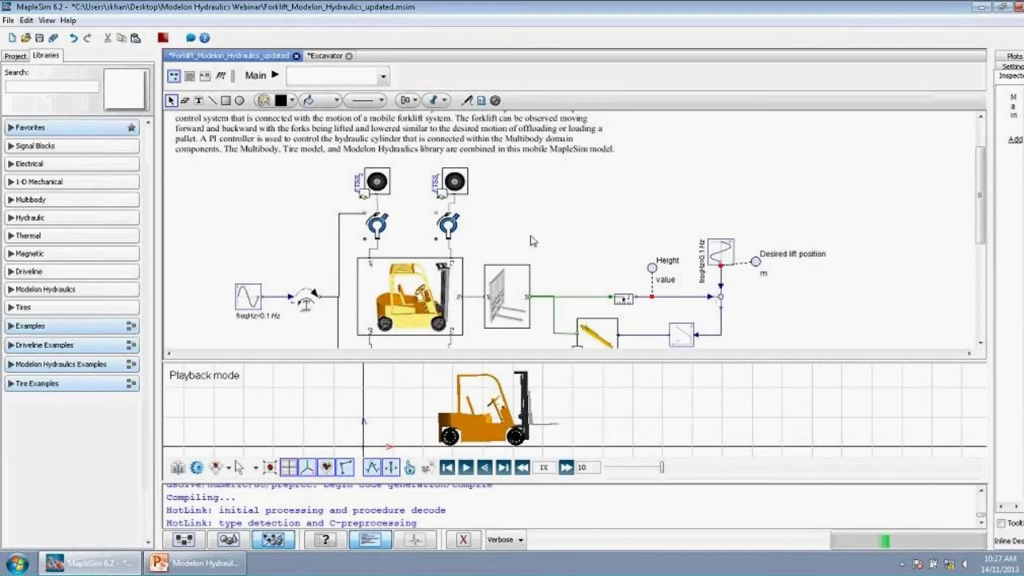
scroll(557, 211, "down", 1)
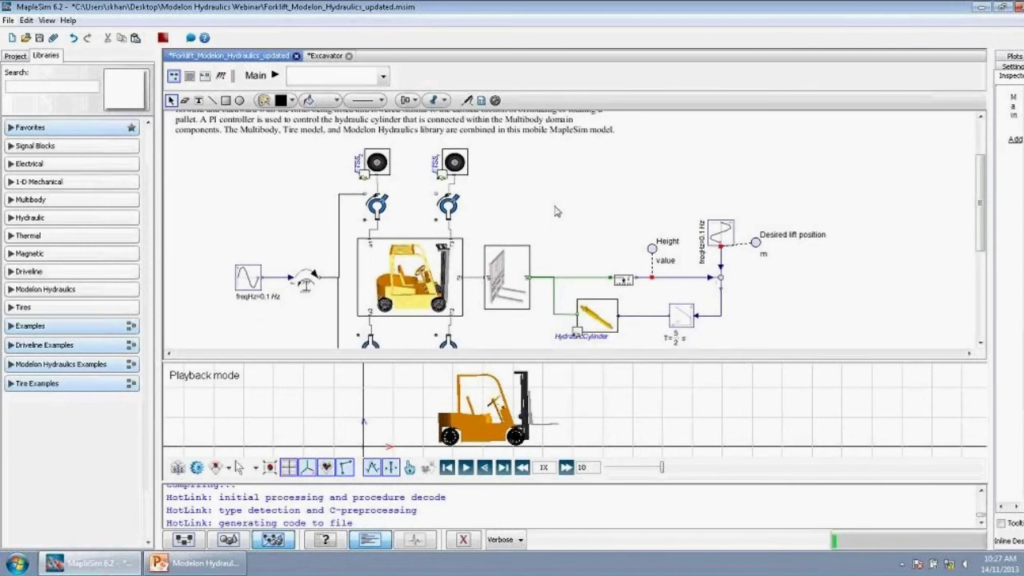
scroll(558, 211, "down", 1)
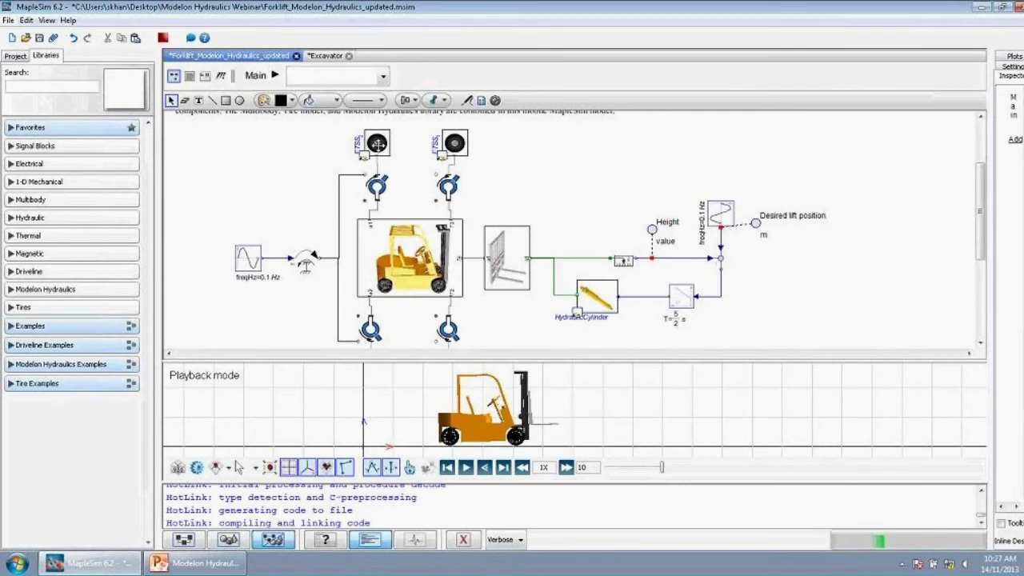
scroll(429, 236, "down", 1)
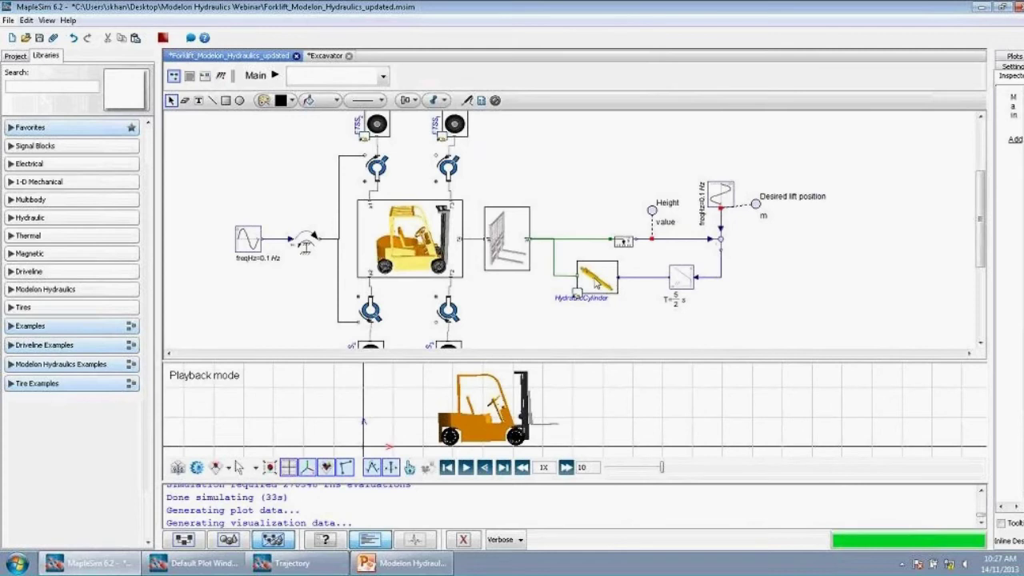
double_click(596, 282)
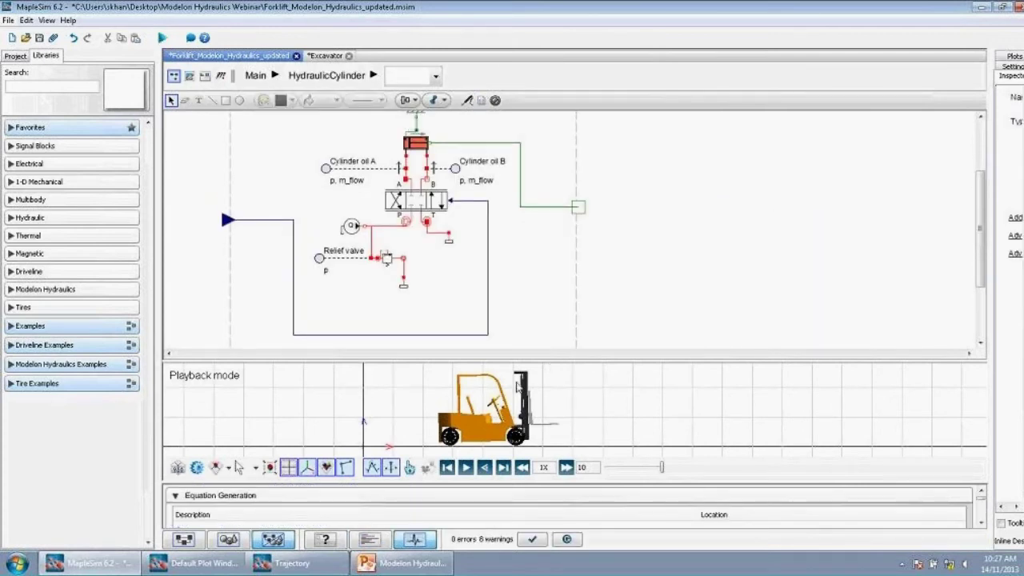
left_click_drag(526, 360, 530, 409)
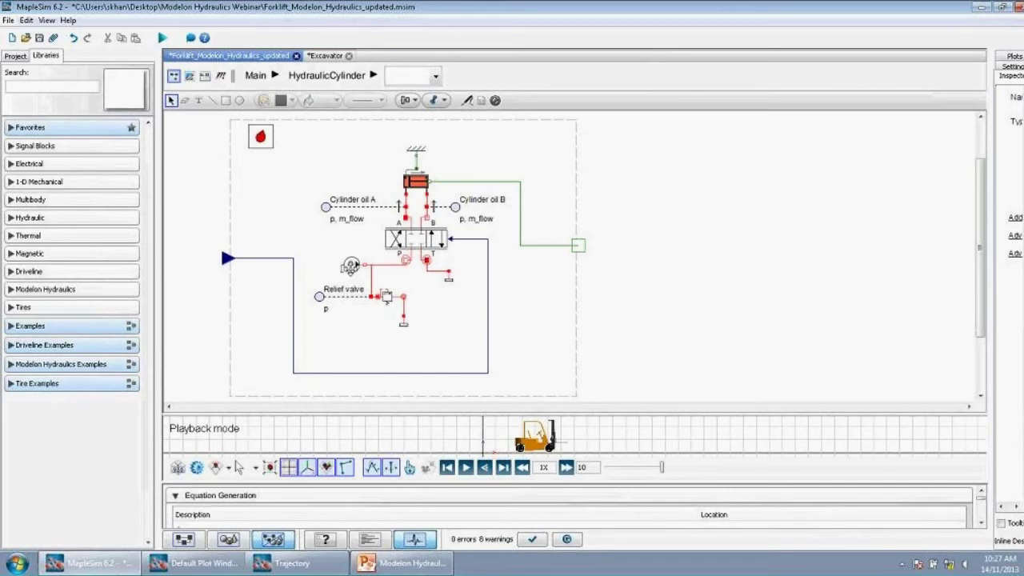
- Inspect the parameters of the flow source, relief valve and servo valve in the HydraulicCylinder subsystem
left_click(350, 266)
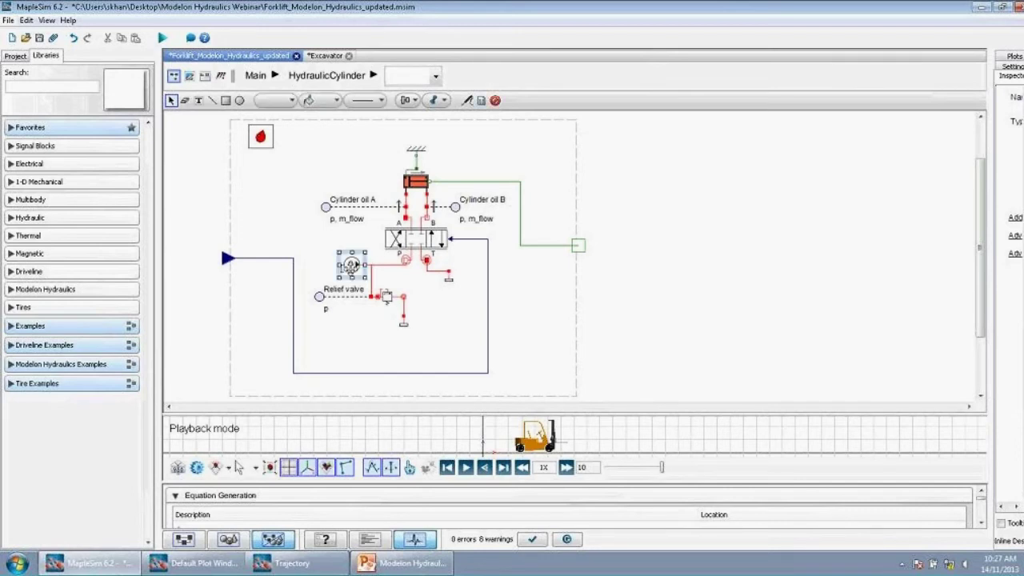
left_click_drag(990, 246, 875, 258)
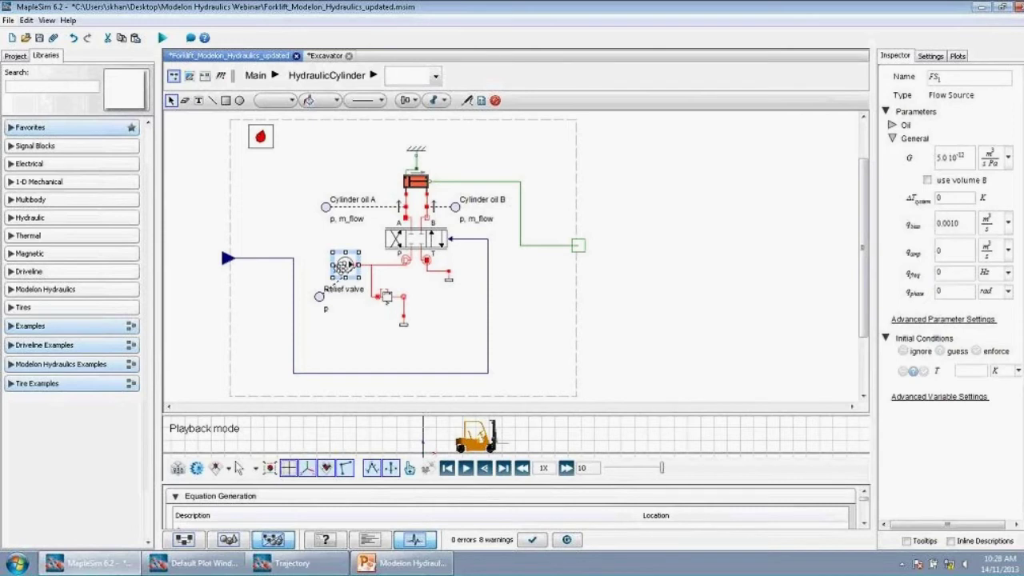
left_click(387, 297)
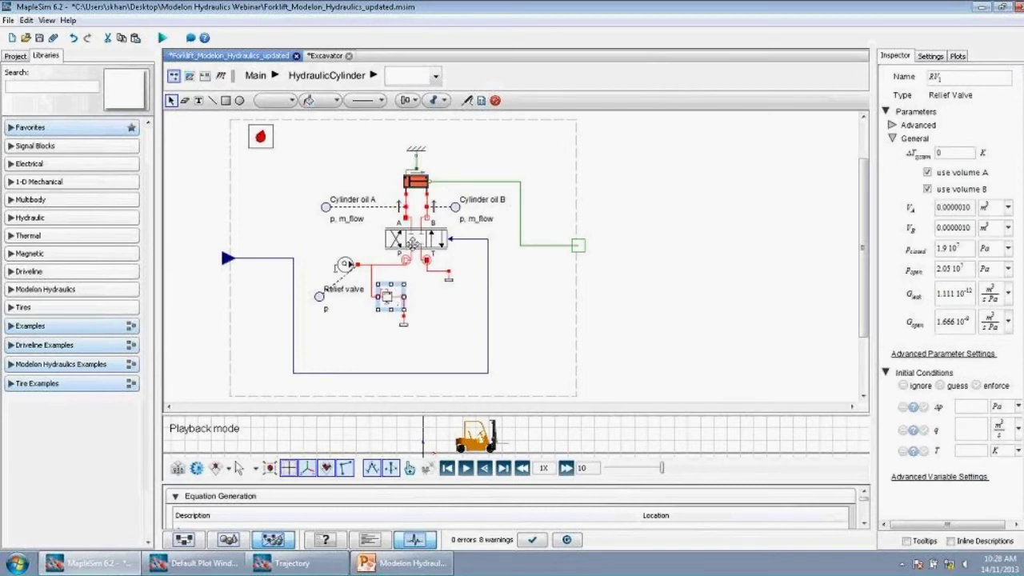
left_click(412, 245)
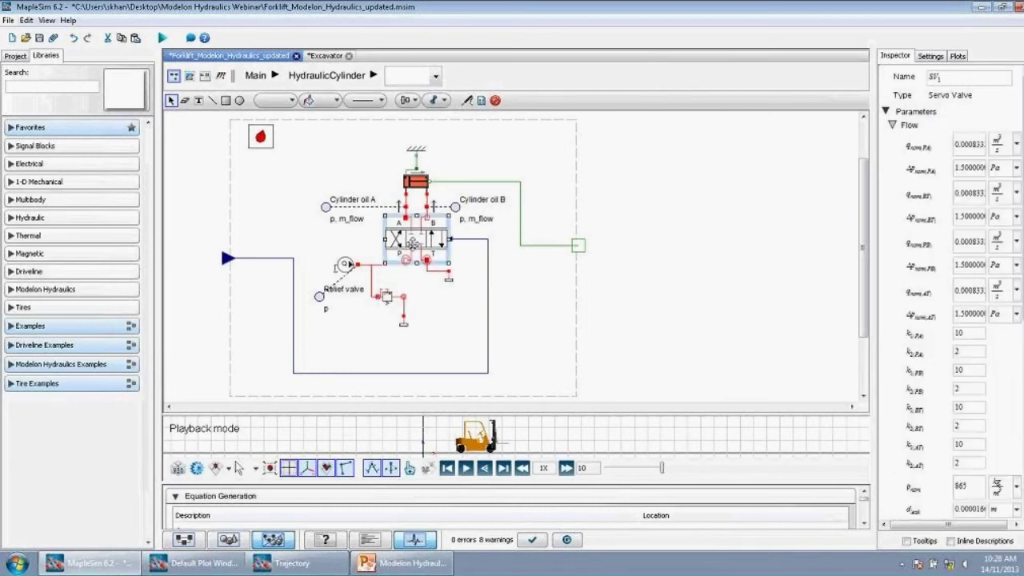
- Show the differential cylinder's parameters, including its initialization settings, and enable external leakage for it
left_click(423, 183)
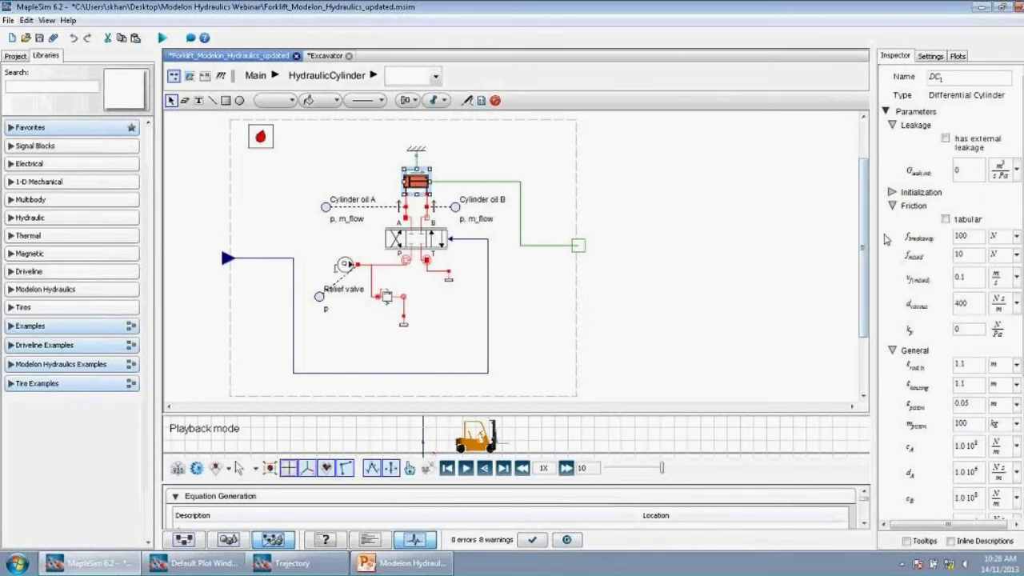
left_click_drag(873, 238, 801, 242)
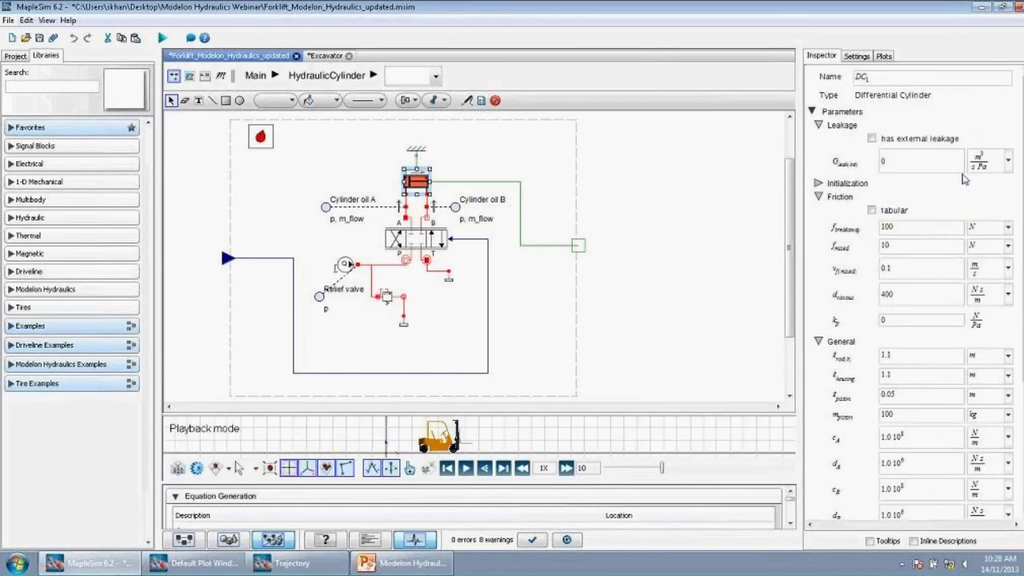
left_click(818, 183)
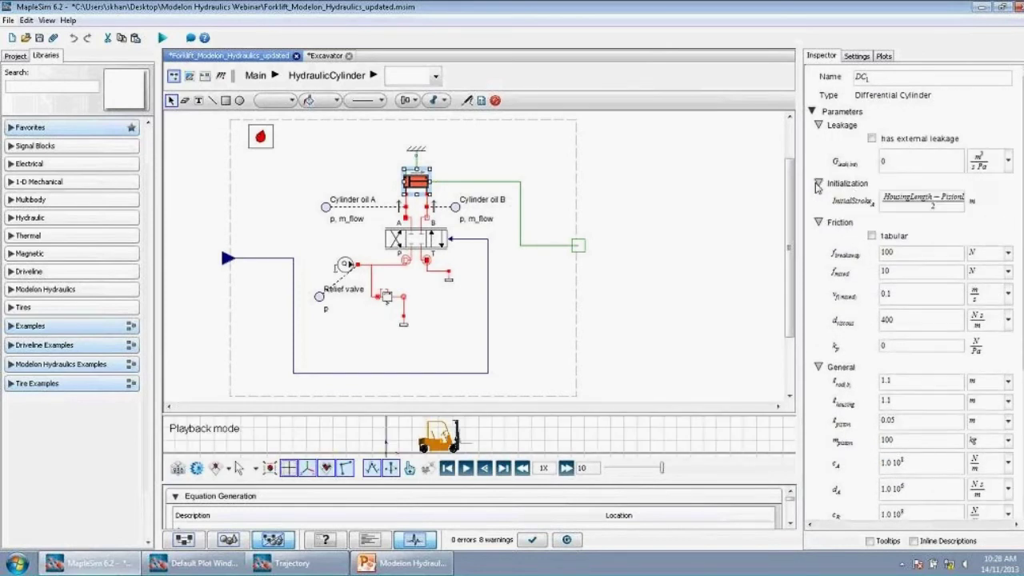
left_click(872, 138)
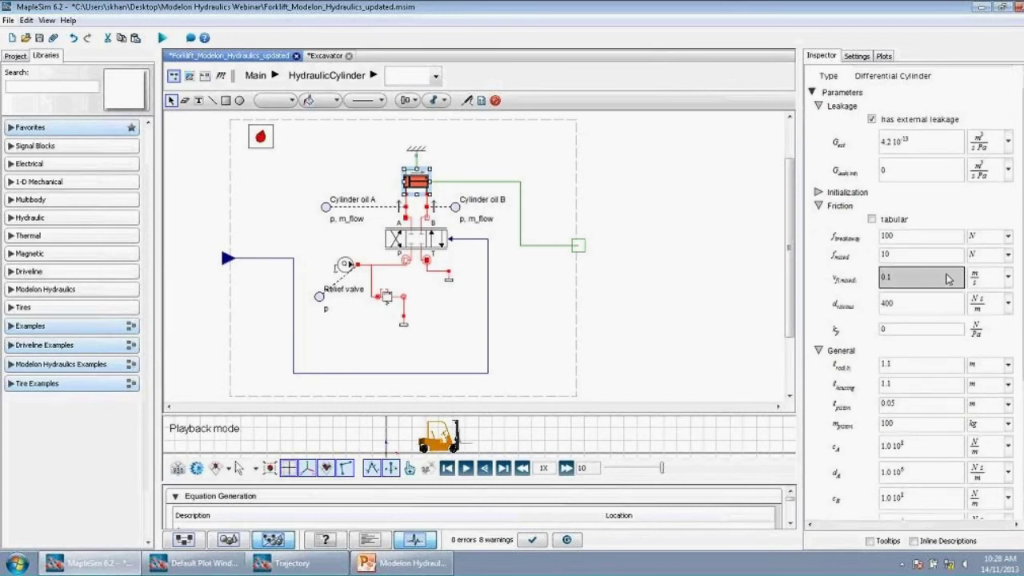
- Review the differential cylinder's friction and general parameters, and shift the cylinder slightly upward in the diagram
scroll(948, 276, "down", 3)
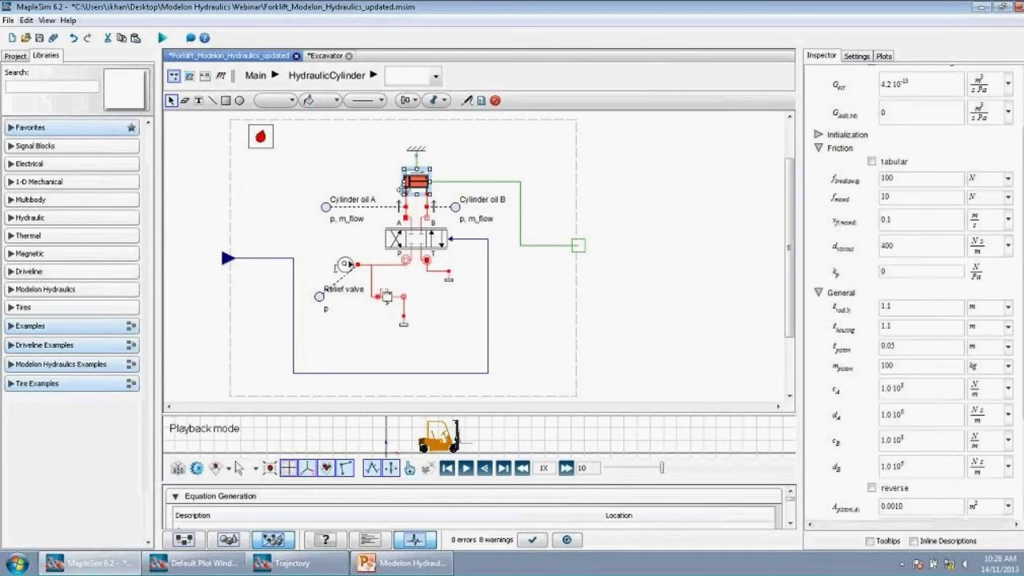
scroll(860, 404, "down", 2)
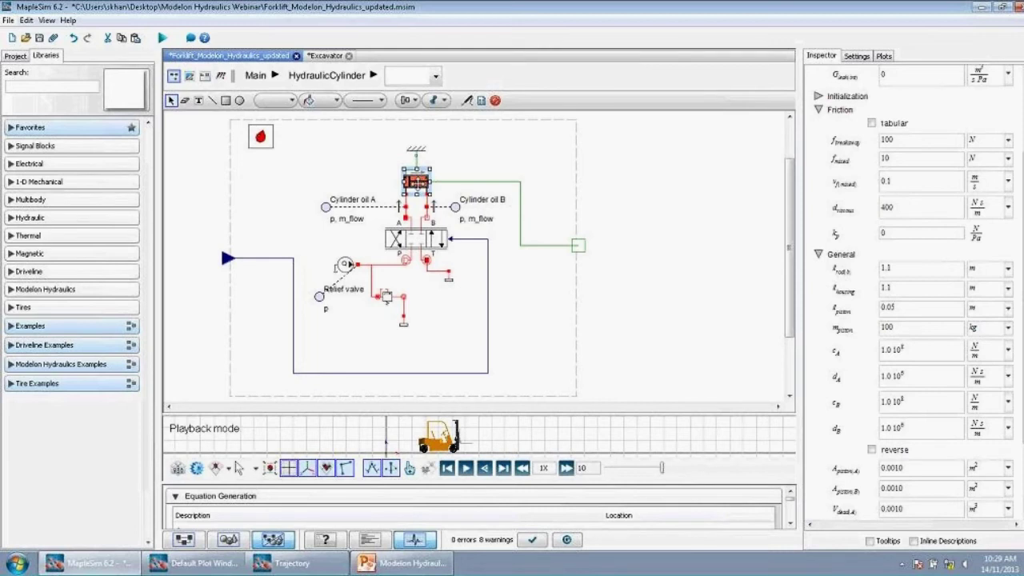
left_click_drag(422, 182, 429, 170)
left_click(462, 189)
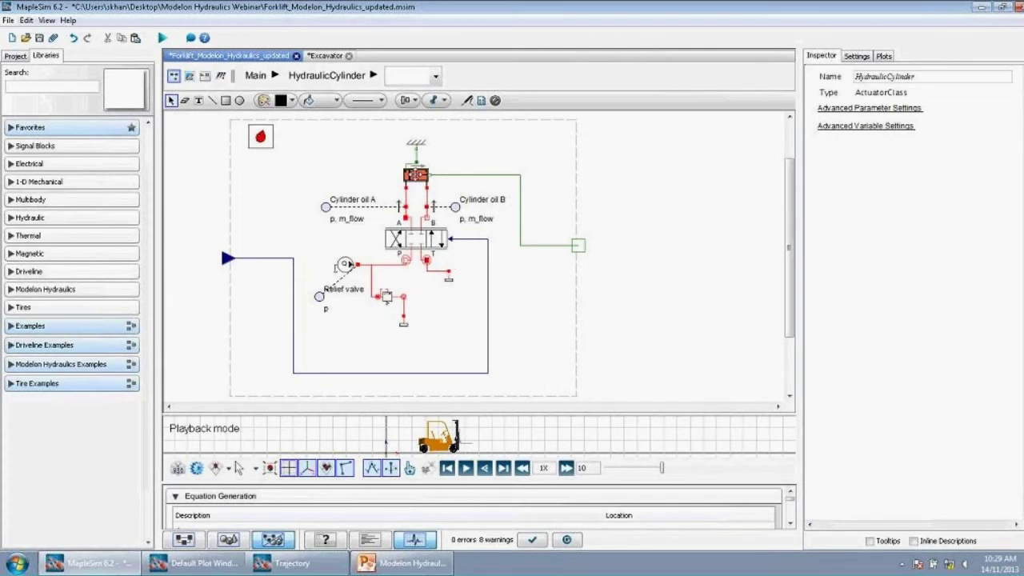
- Switch to the Excavator model and play back its enlarged simulation animation, raising the playback speed to 4X
left_click(327, 56)
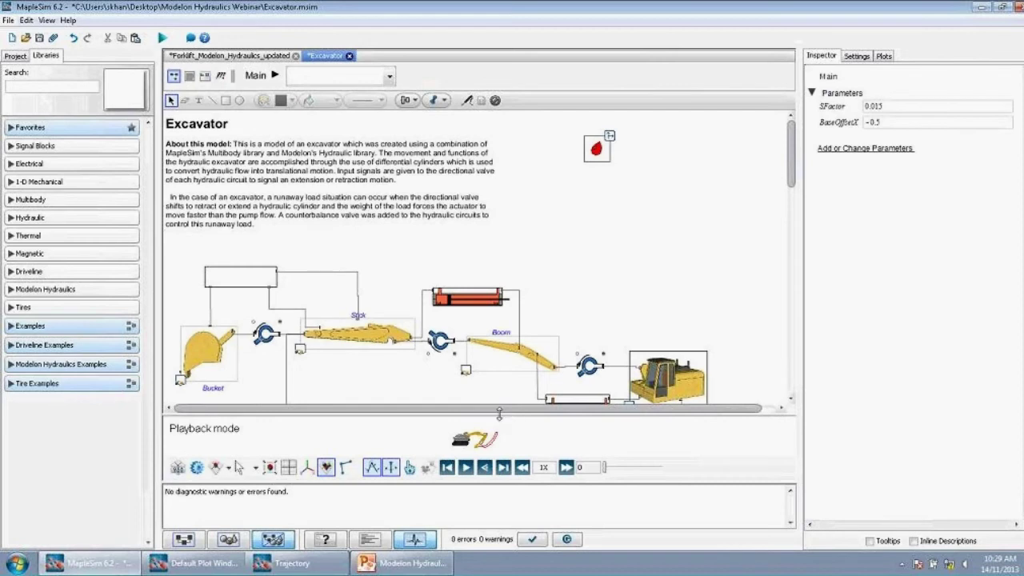
left_click(504, 421)
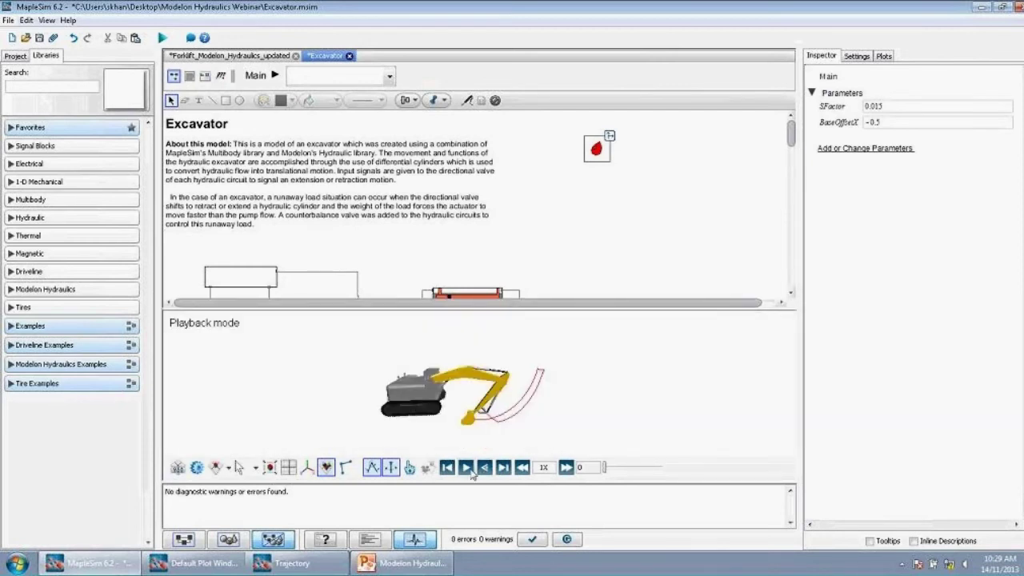
left_click(465, 468)
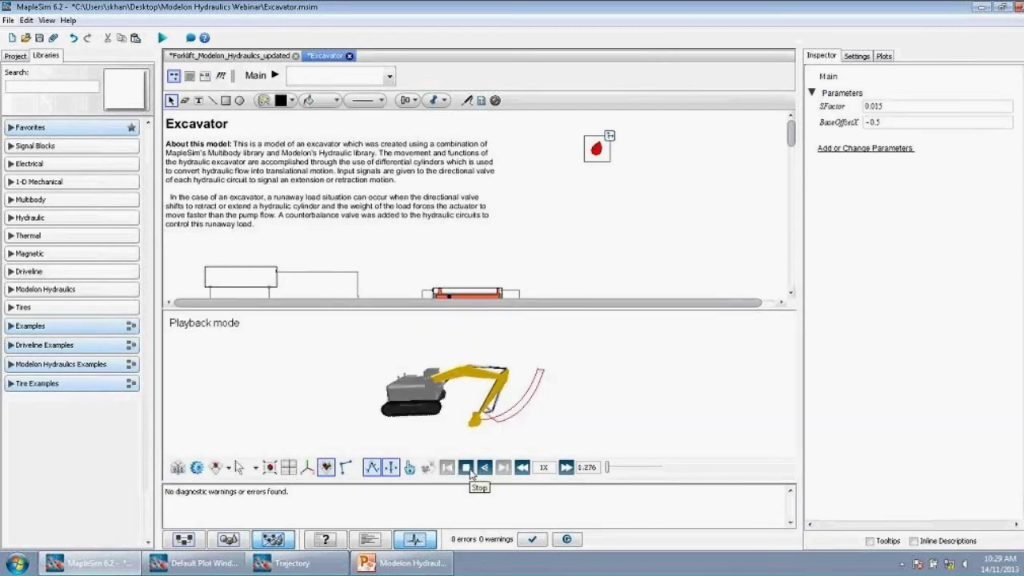
left_click(567, 468)
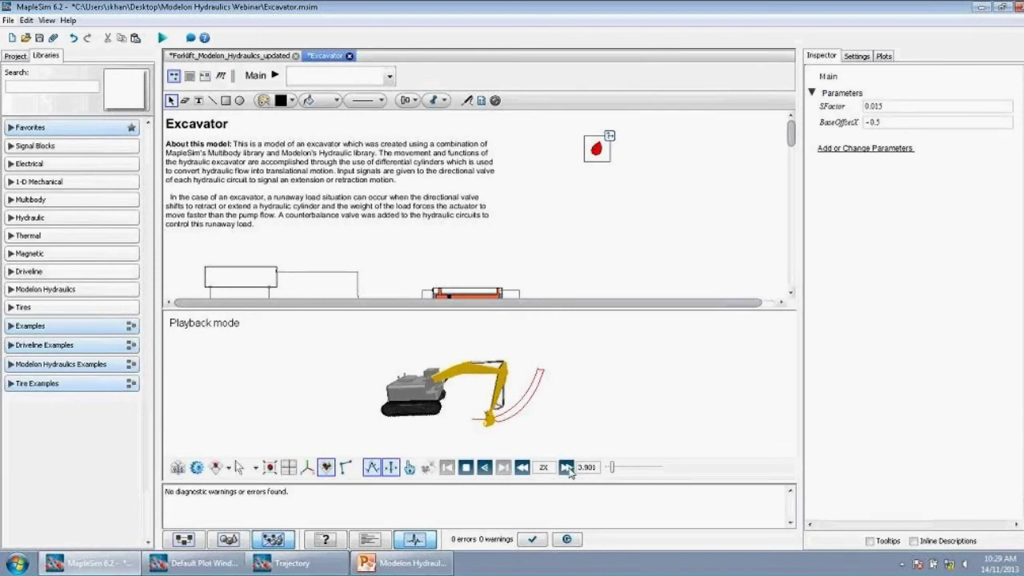
left_click(567, 468)
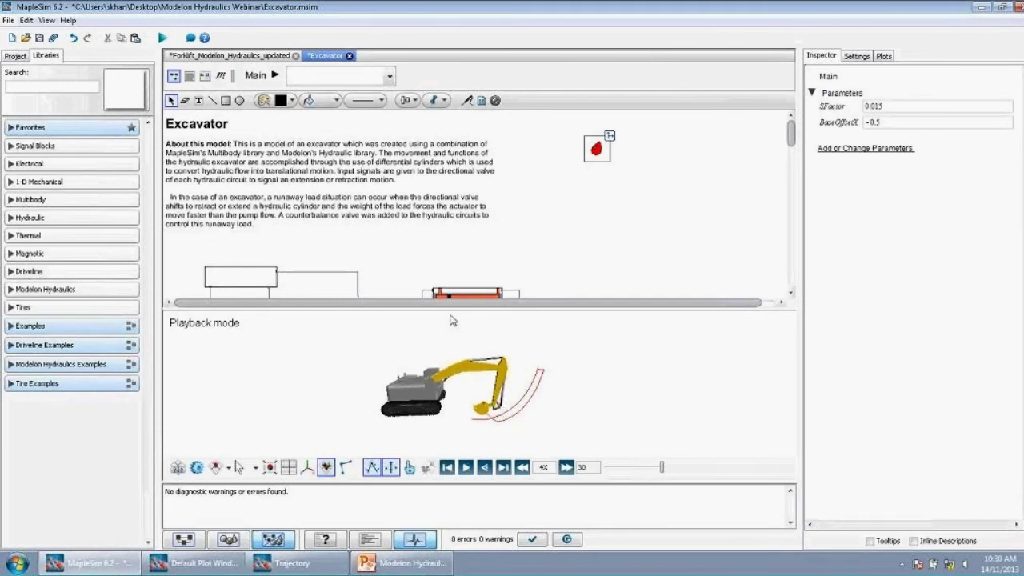
- Enlarge the excavator's block diagram area and open the hydraulic cylinder subsystem connecting the stick and boom
left_click_drag(447, 310, 447, 404)
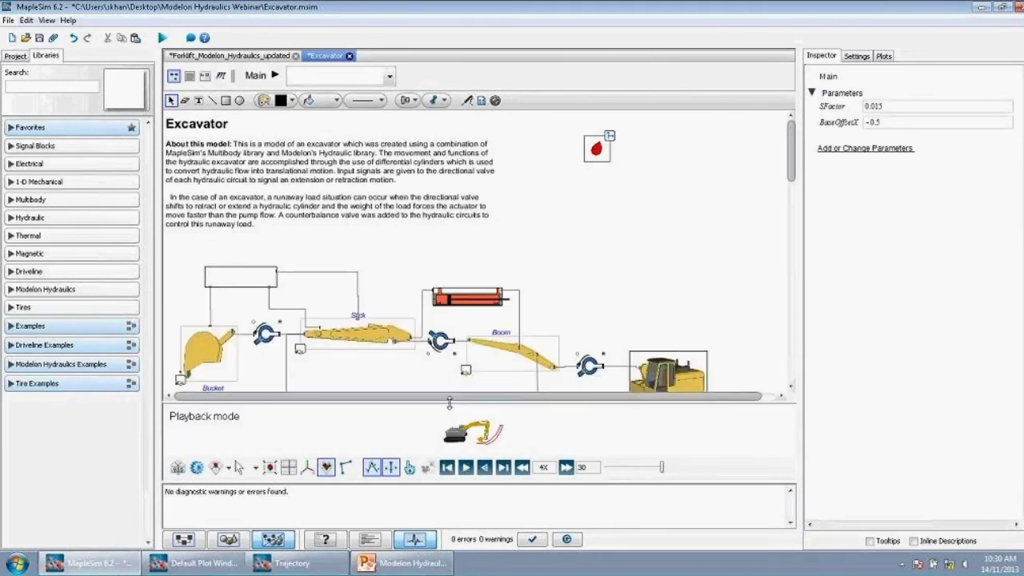
scroll(644, 276, "down", 4)
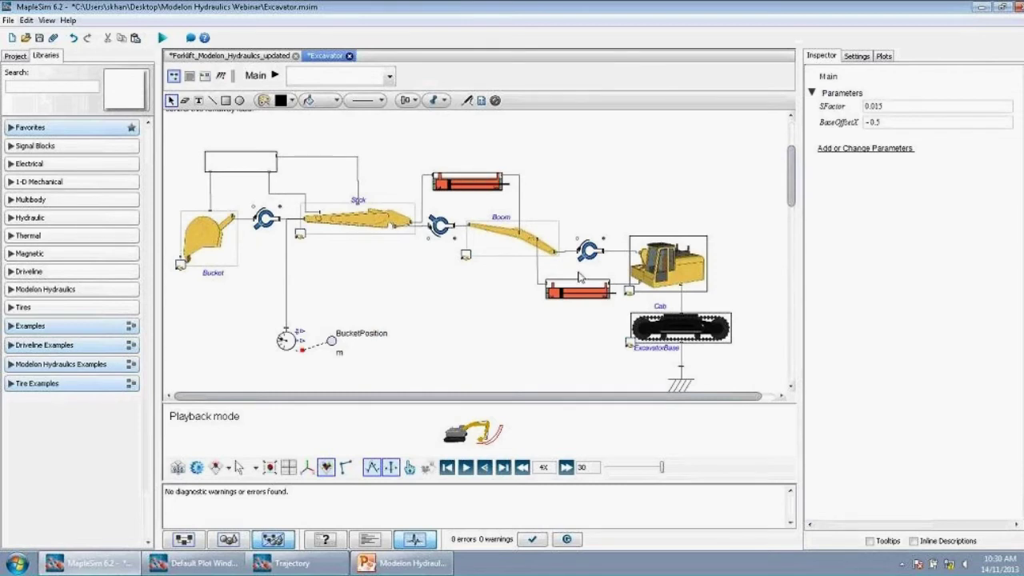
double_click(463, 182)
scroll(606, 259, "up", 2)
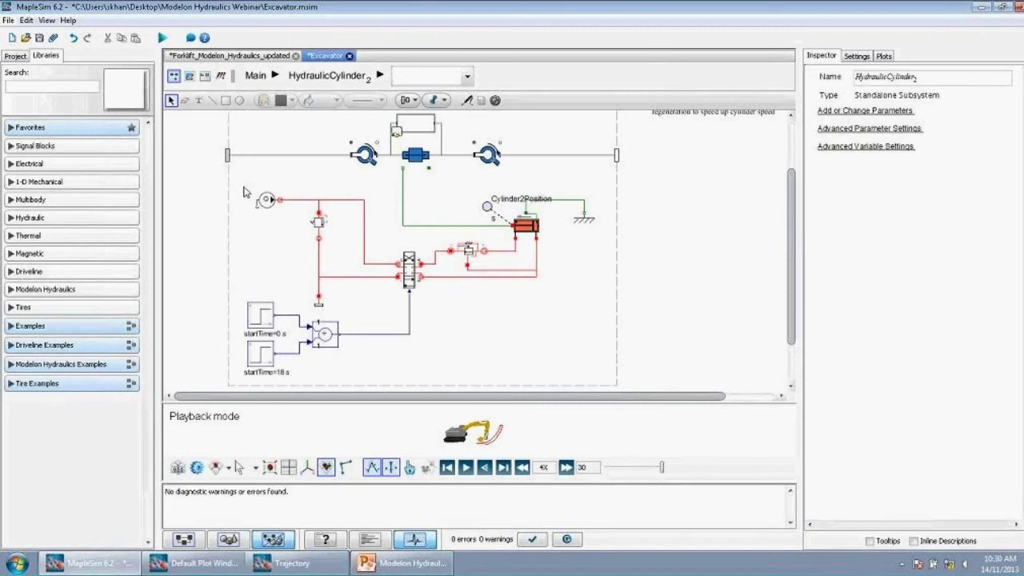
- Review the parameters of the flow source, relief valve, differential cylinder and proportional valve in the HydraulicCylinder2 subsystem
left_click(267, 200)
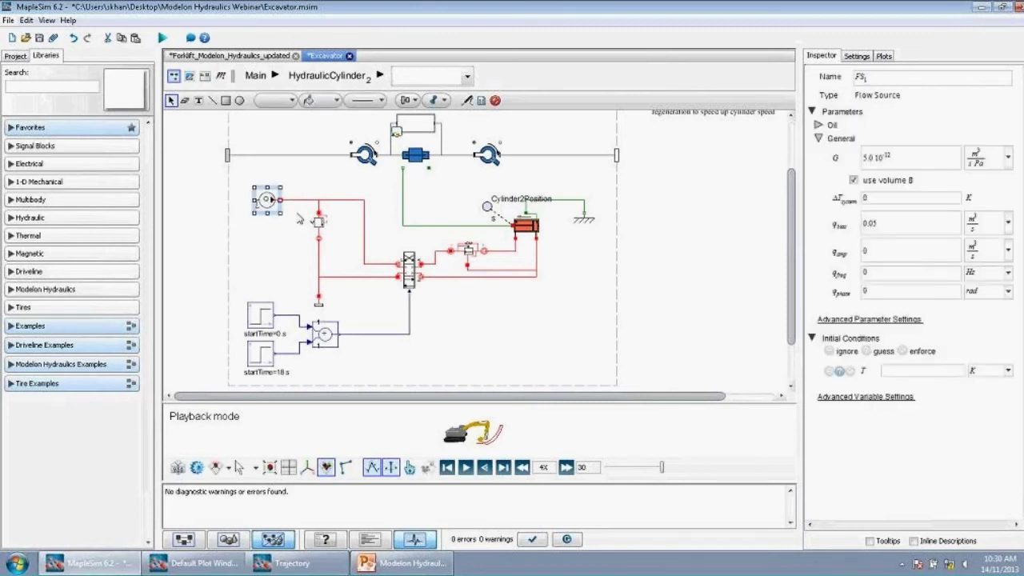
left_click(318, 221)
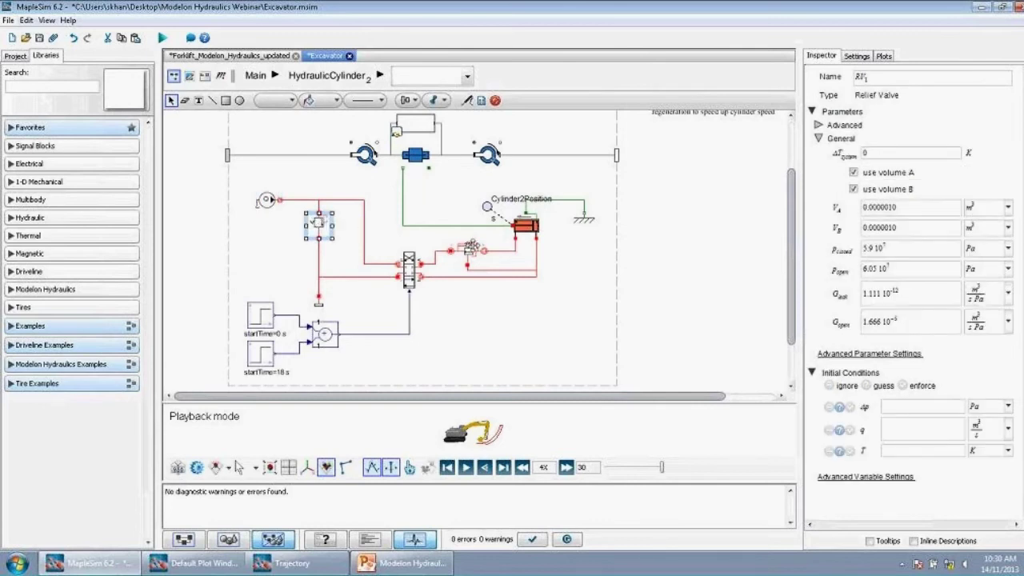
left_click(525, 226)
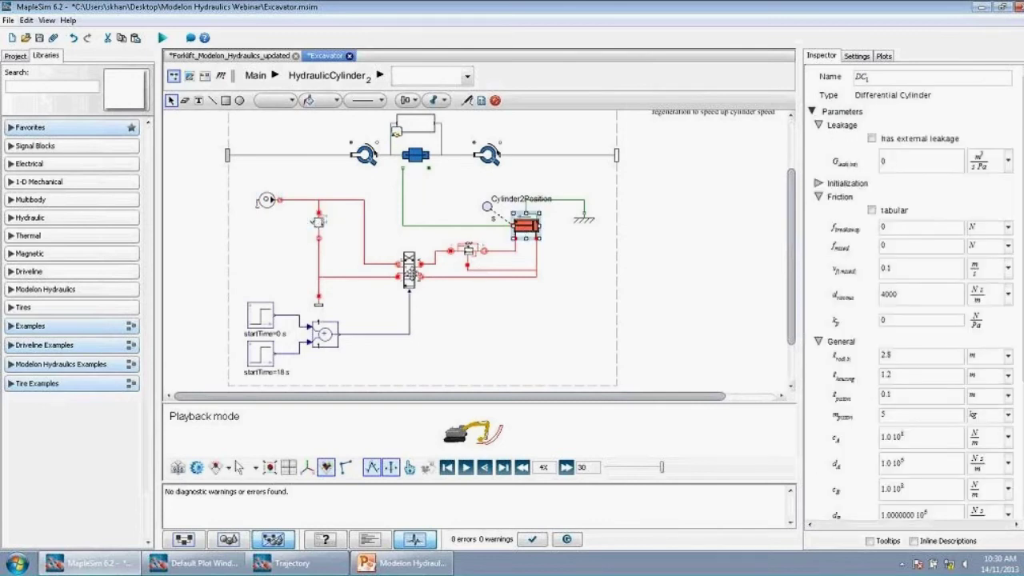
left_click(409, 268)
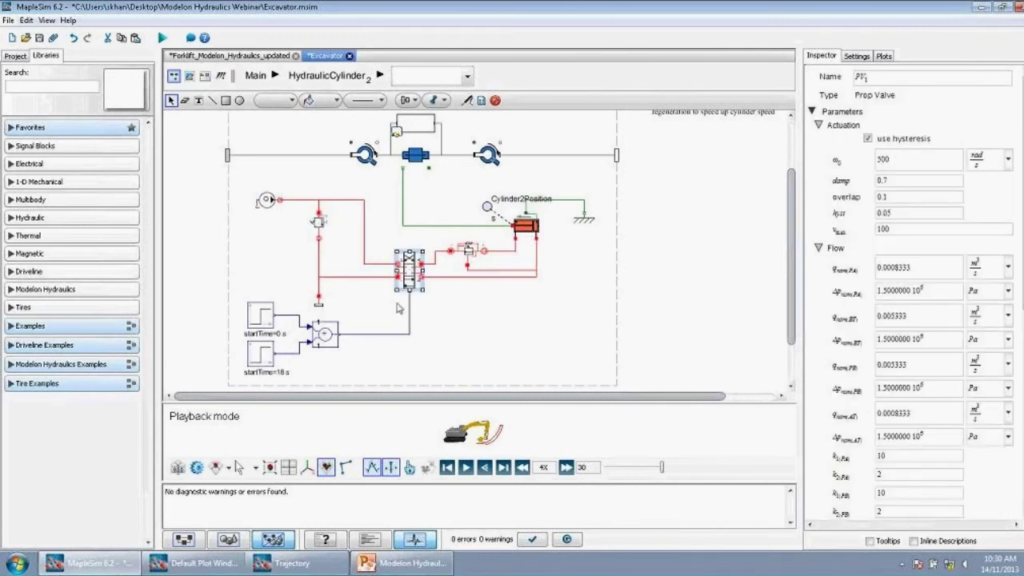
left_click(472, 314)
- Examine the counterbalance valve's parameters, shift the proportional valve slightly downward, and recheck the differential cylinder and counterbalance valve
left_click(468, 249)
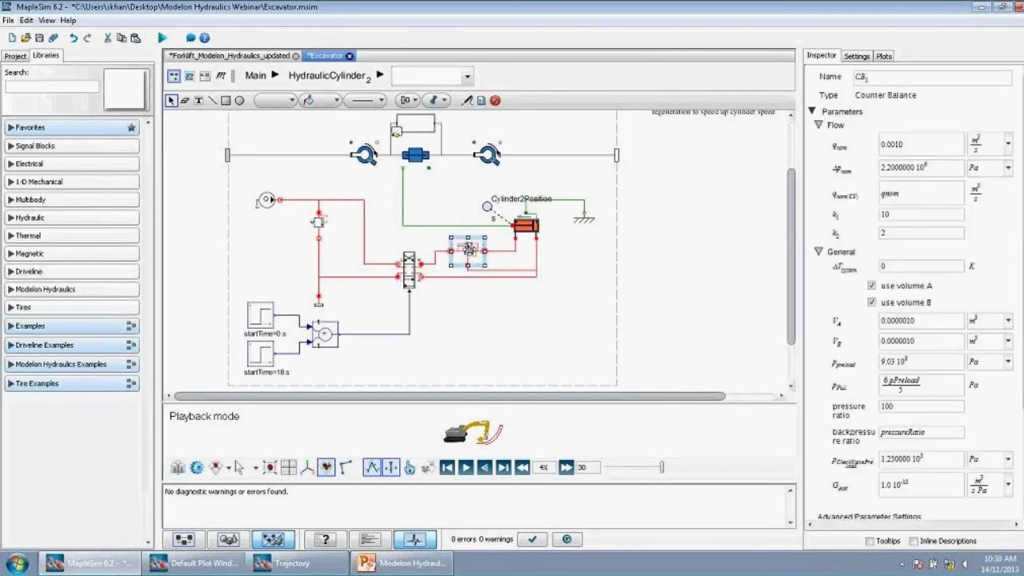
left_click(527, 318)
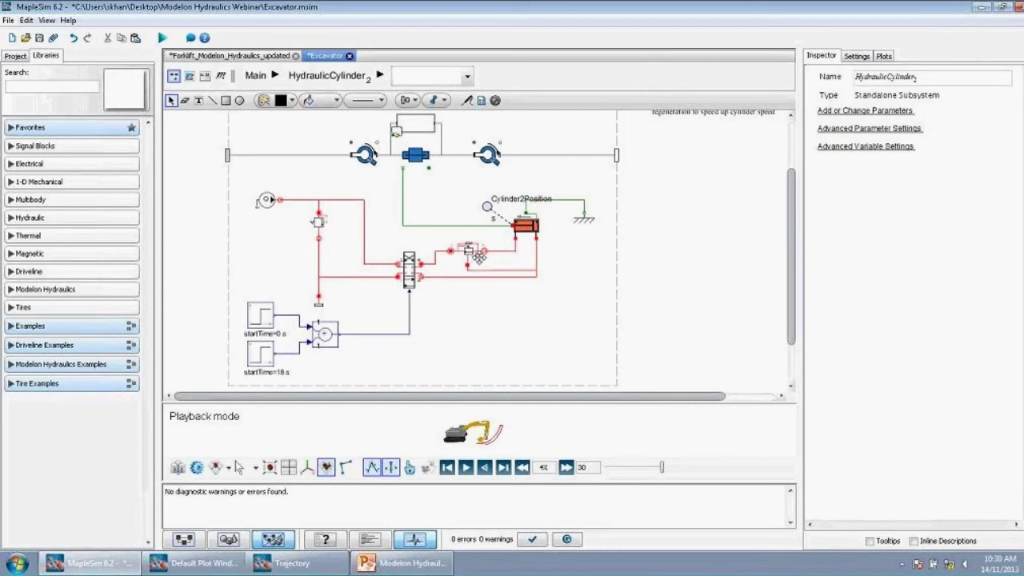
left_click(479, 254)
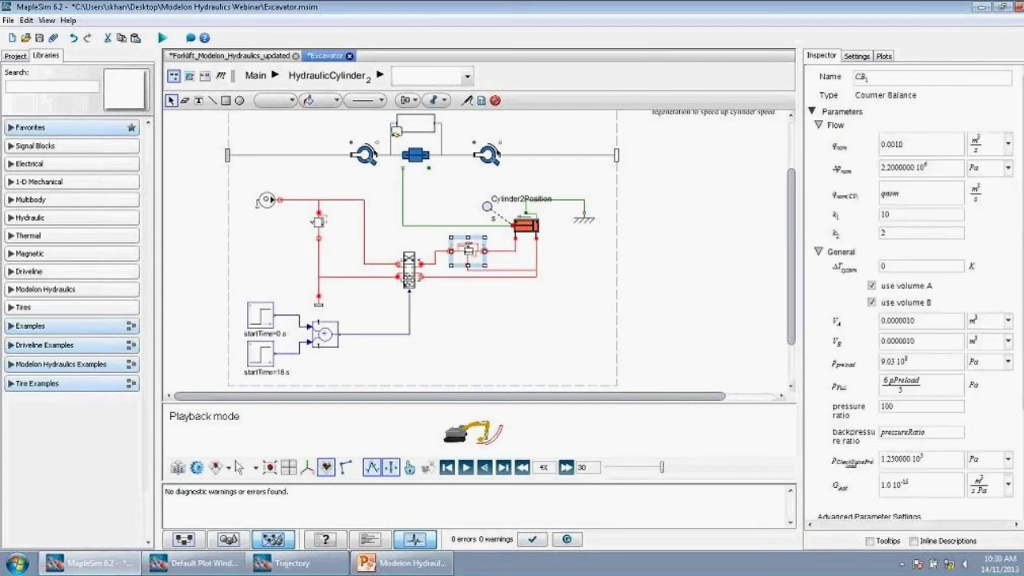
left_click(409, 271)
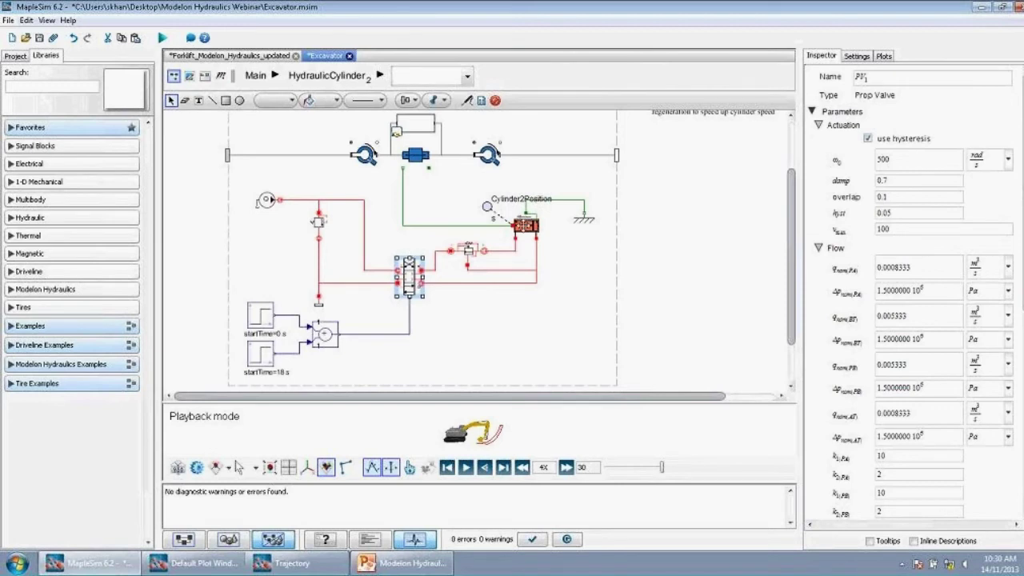
left_click(526, 226)
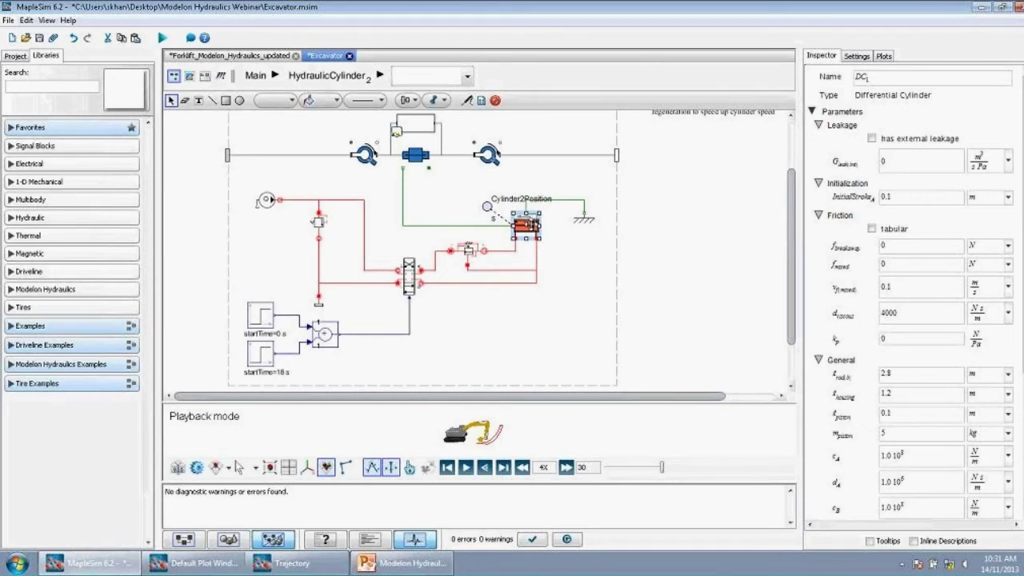
left_click(468, 251)
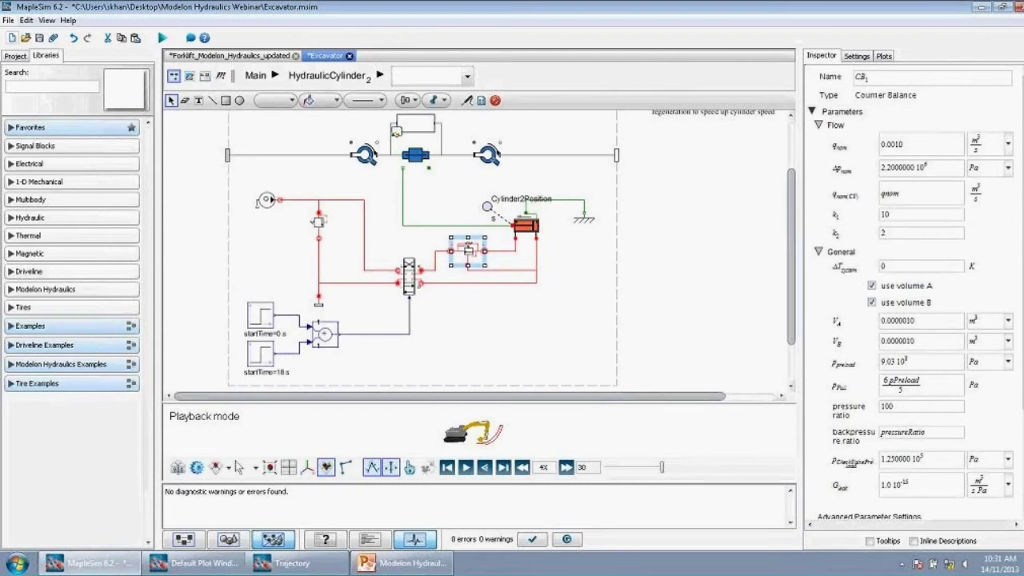
- Open Template Model.msim from the Modelon Hydraulics Webinar folder and widen the model diagram area
left_click(8, 20)
left_click(14, 44)
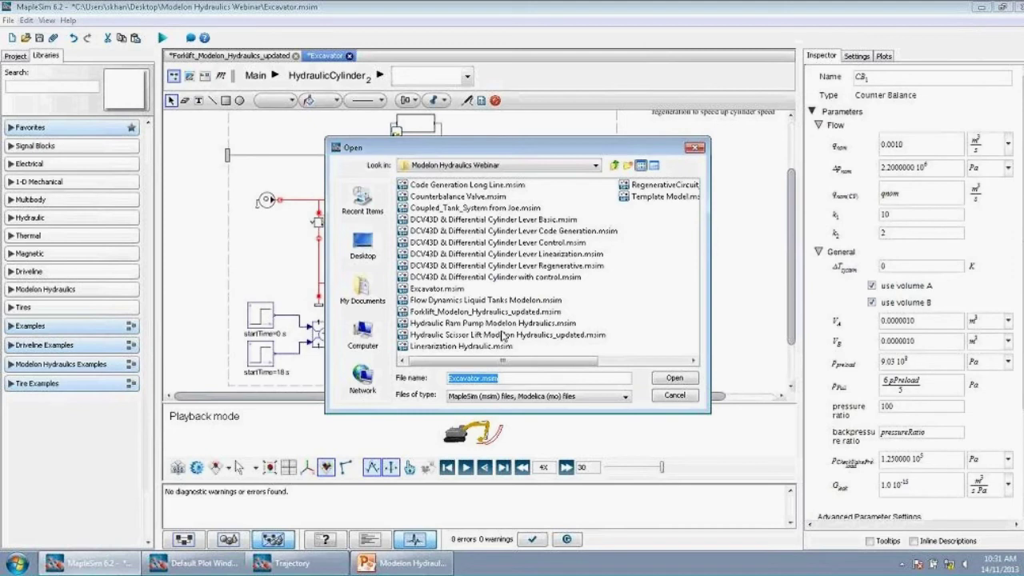
left_click(640, 198)
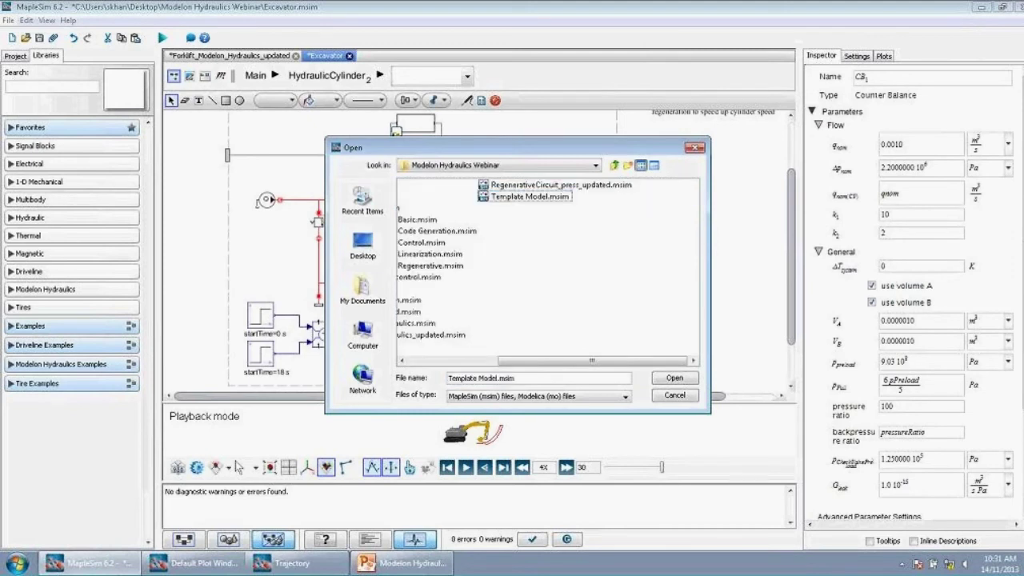
double_click(528, 196)
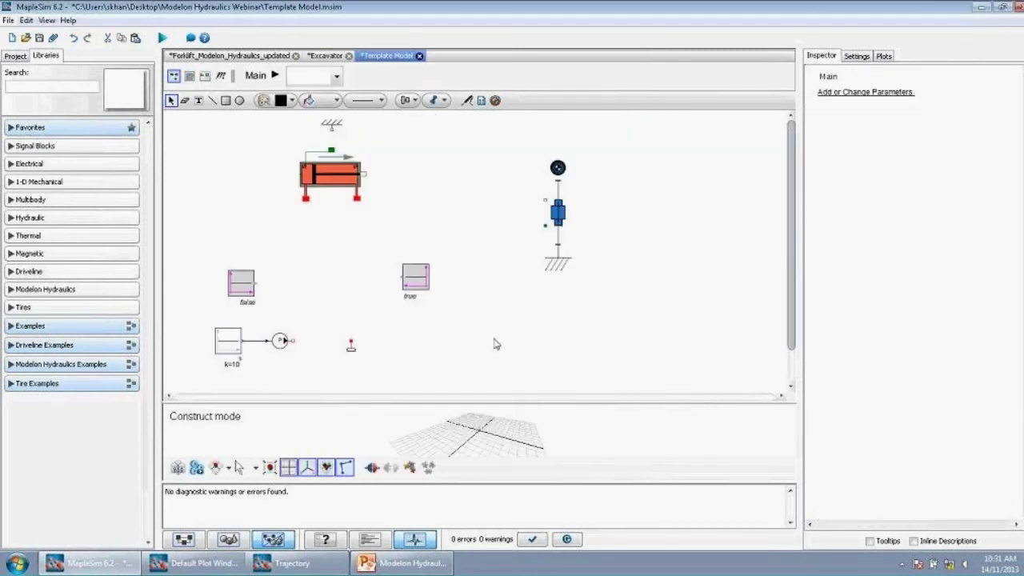
left_click_drag(799, 278, 834, 278)
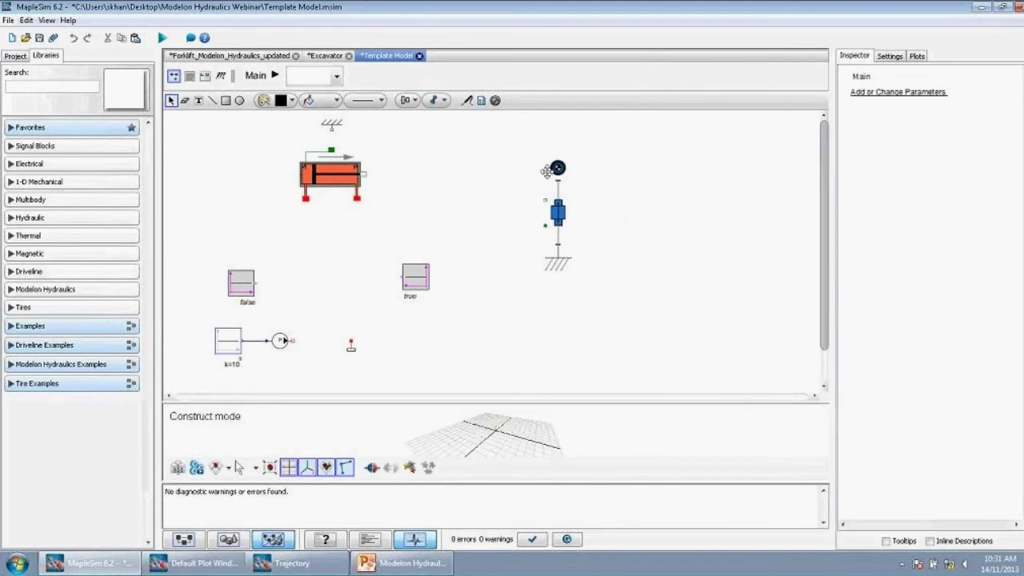
- Examine the component categories of the Modelon Hydraulics, 1-D Mechanical, Hydraulic and Magnetic libraries, including the hydraulic pipes and valves
left_click(12, 289)
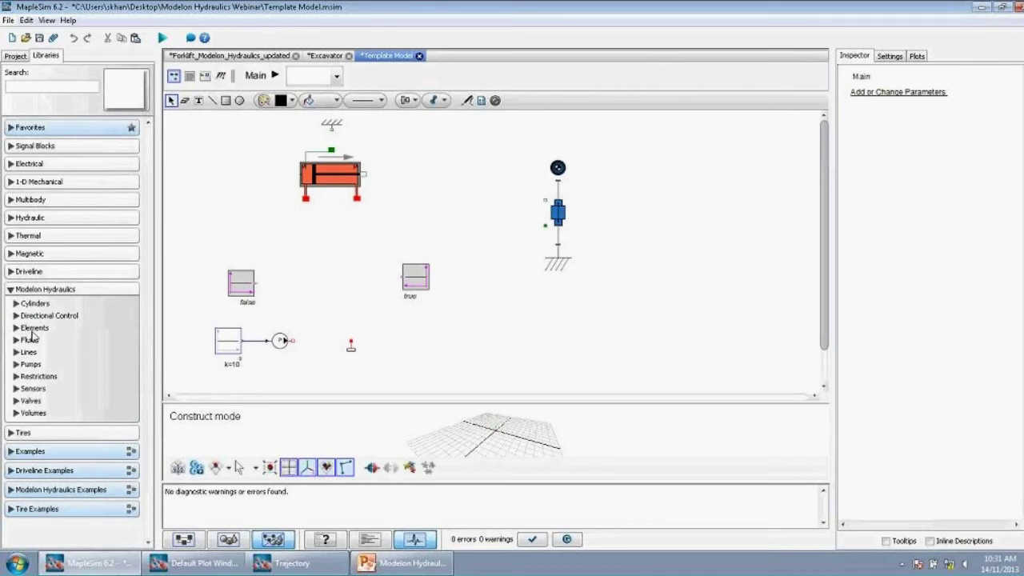
left_click(11, 183)
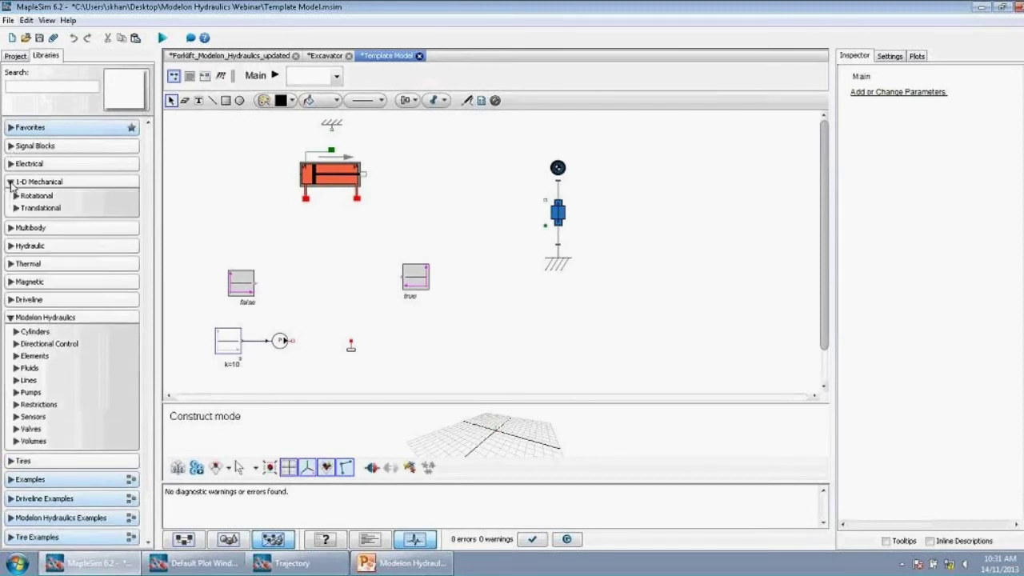
left_click(11, 246)
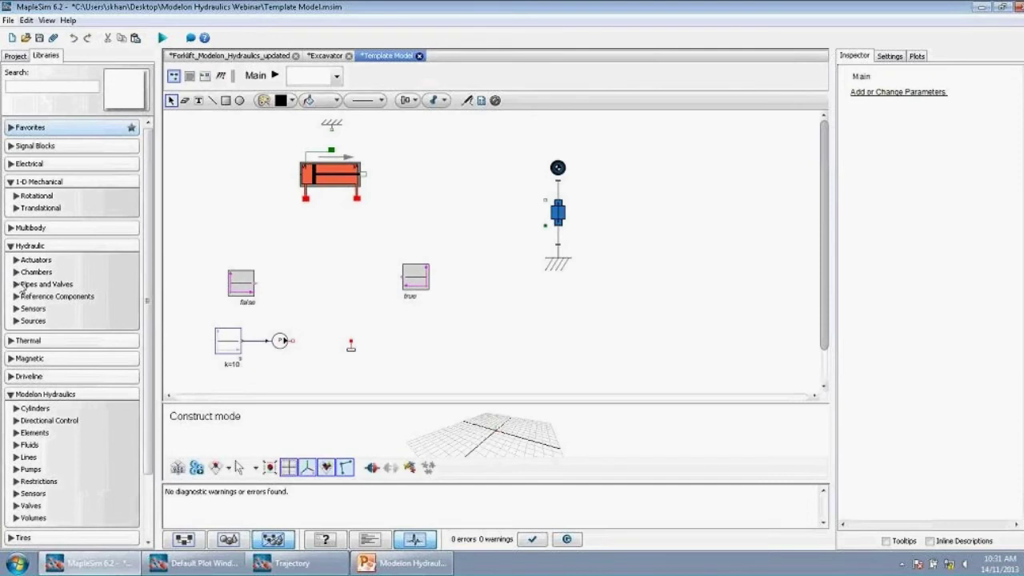
left_click(16, 284)
scroll(25, 278, "down", 3)
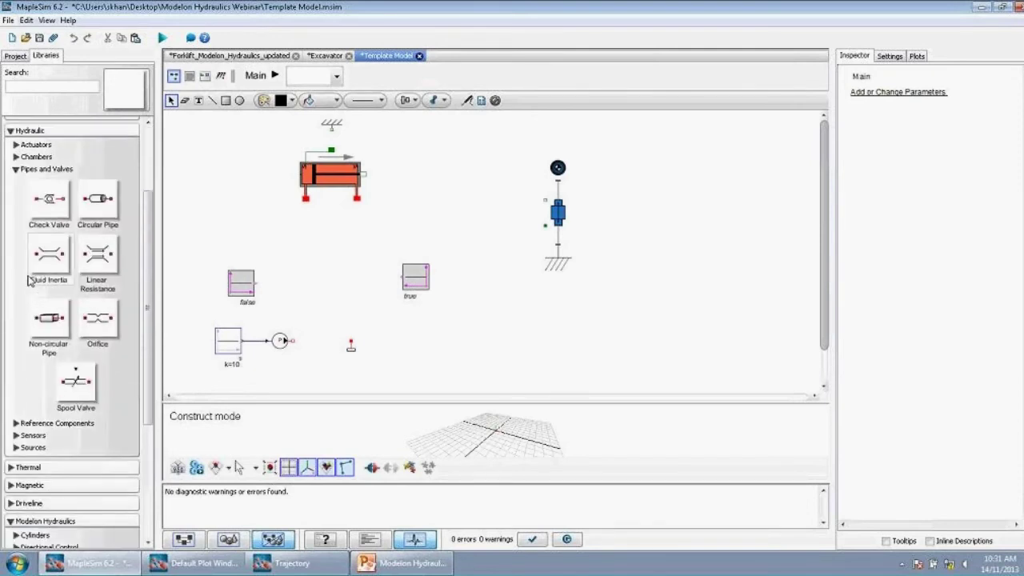
left_click(16, 170)
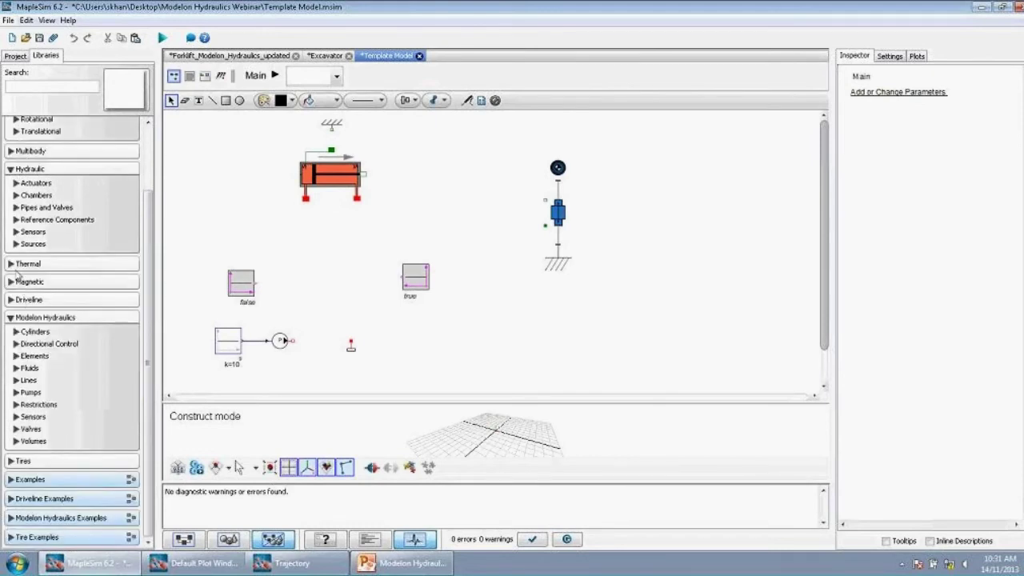
left_click(17, 280)
scroll(22, 317, "down", 1)
scroll(23, 314, "down", 1)
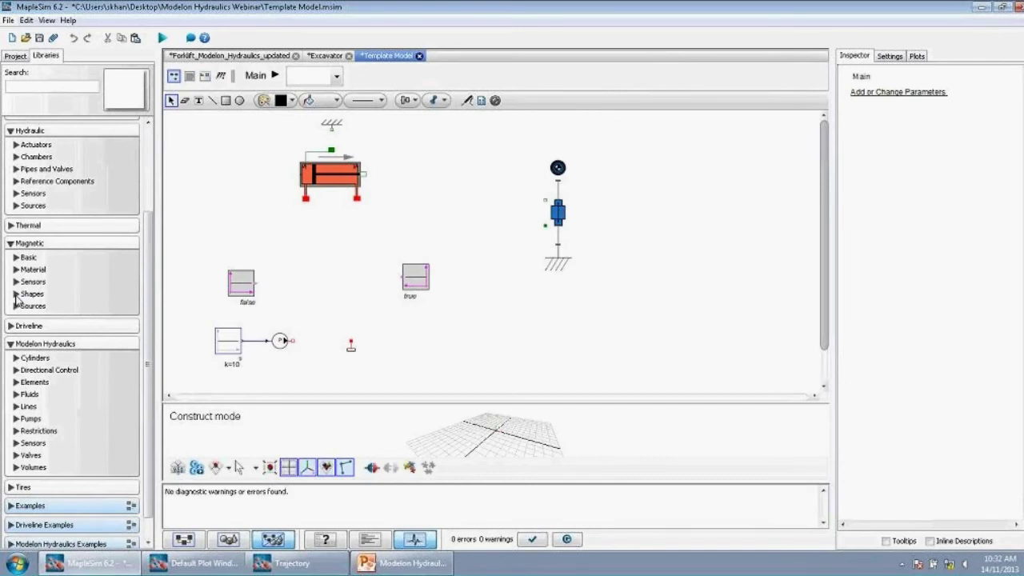
scroll(21, 327, "down", 1)
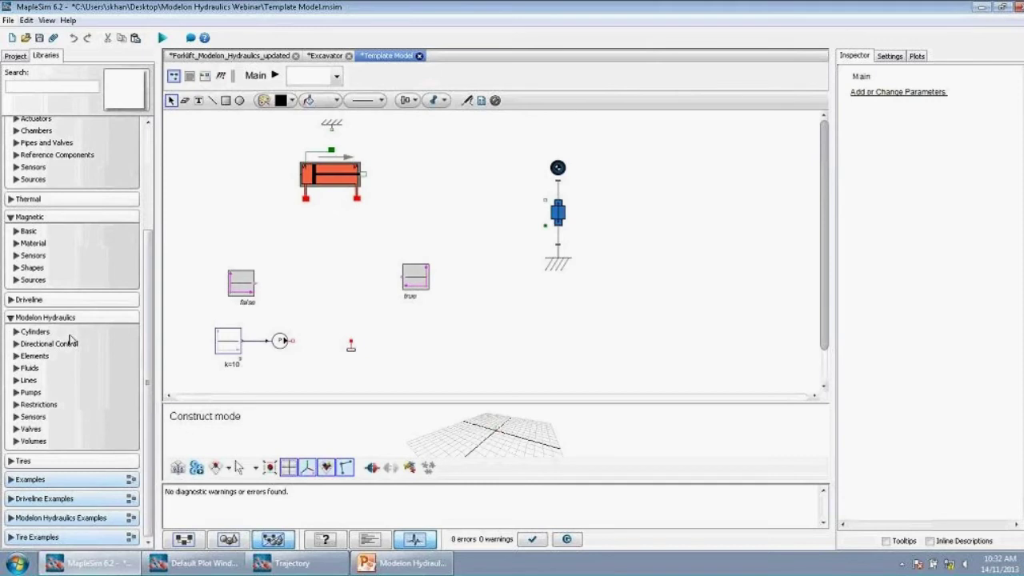
- Add an enlarged DCV 4 3 B directional control valve below the cylinder, placed between the false and true blocks
left_click(16, 343)
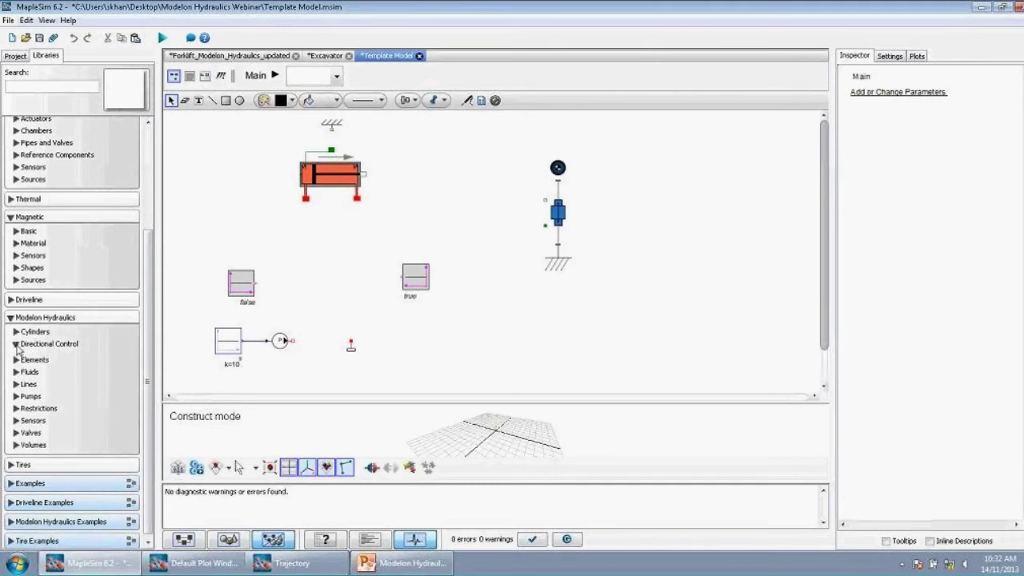
scroll(96, 412, "down", 3)
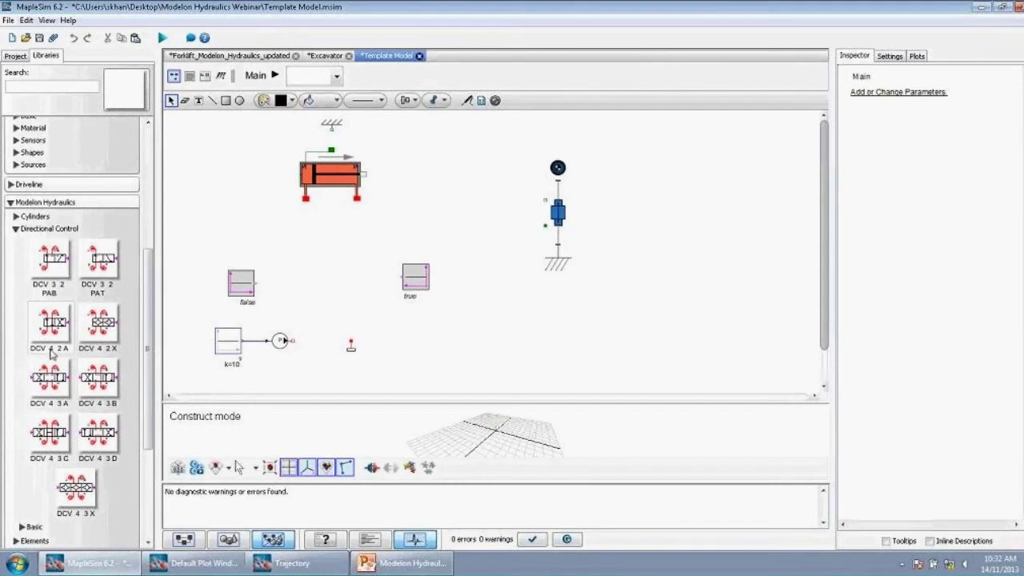
left_click_drag(99, 382, 325, 264)
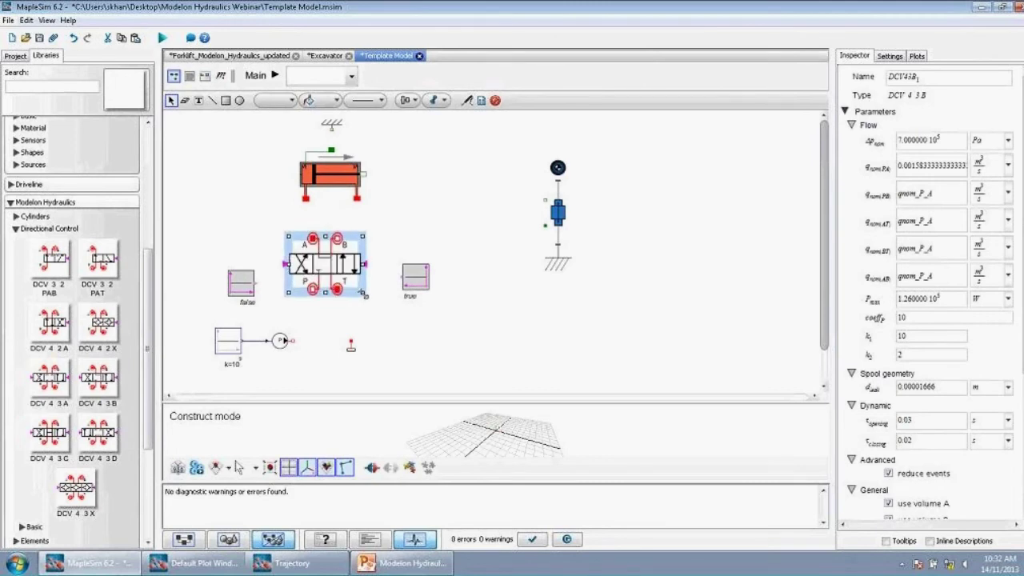
left_click_drag(326, 267, 326, 284)
left_click(377, 216)
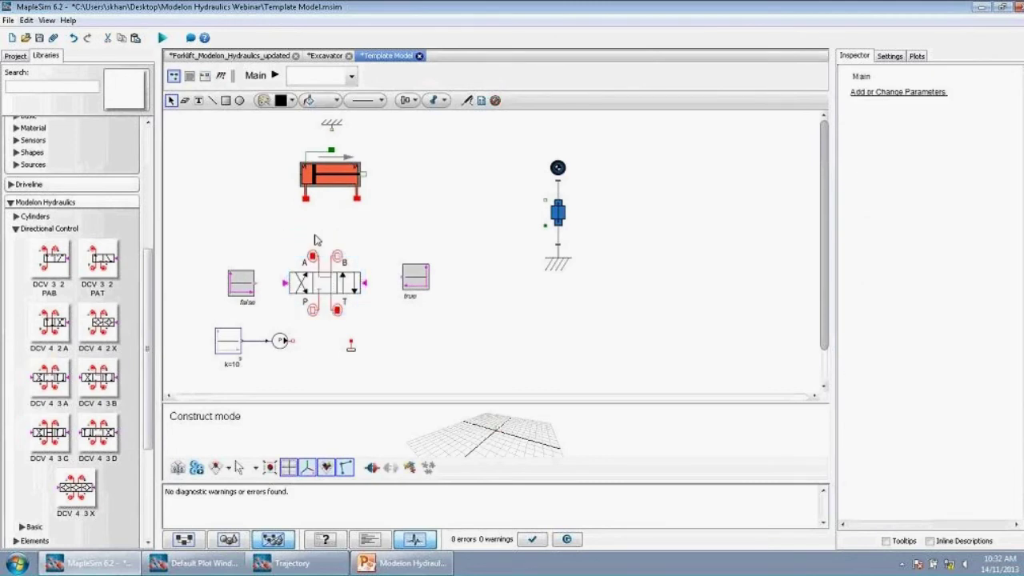
- Connect the cylinder's two hydraulic ports to ports A and B of the directional control valve
left_click(333, 272)
key("Escape")
left_click(306, 197)
left_click(312, 255)
left_click(357, 198)
left_click(337, 256)
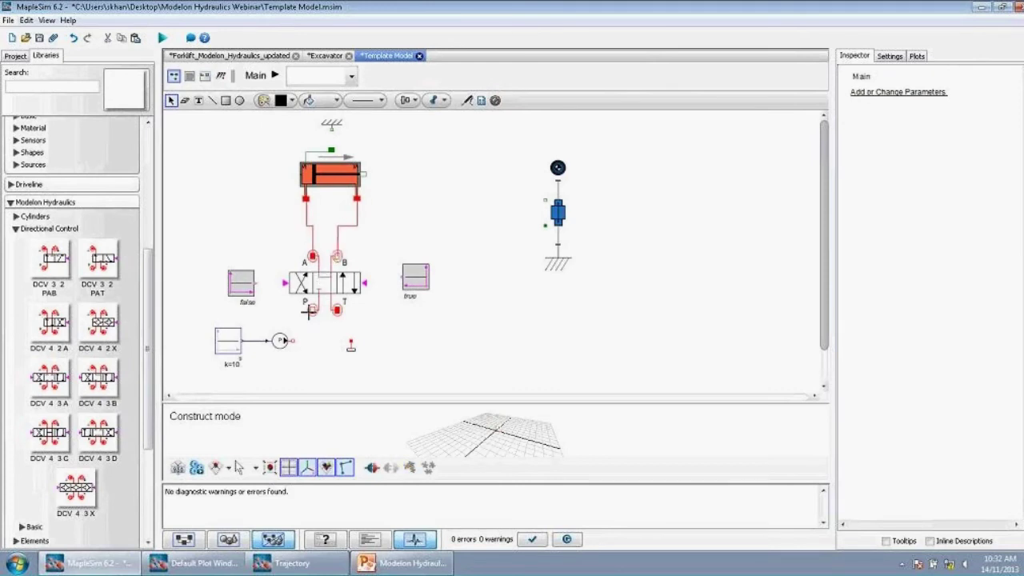
- Connect the pressure source to the directional valve's port P and the tank to port T
left_click(292, 339)
left_click(312, 310)
left_click(349, 342)
- Connect the false and true Boolean blocks to the directional valve's two control inputs and check the valve's parameters
left_click(256, 283)
left_click(288, 282)
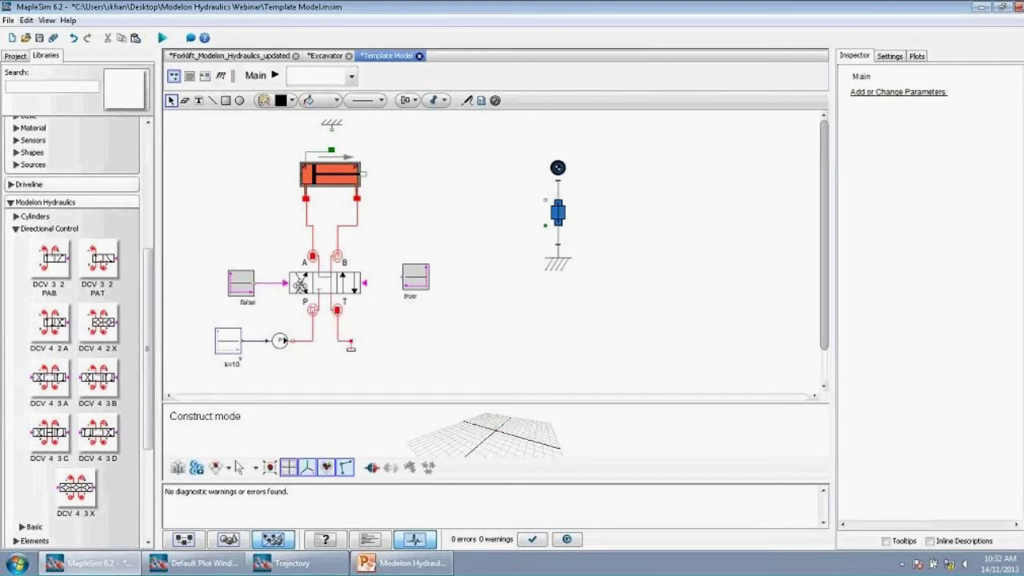
left_click(404, 277)
left_click(362, 281)
left_click(332, 278)
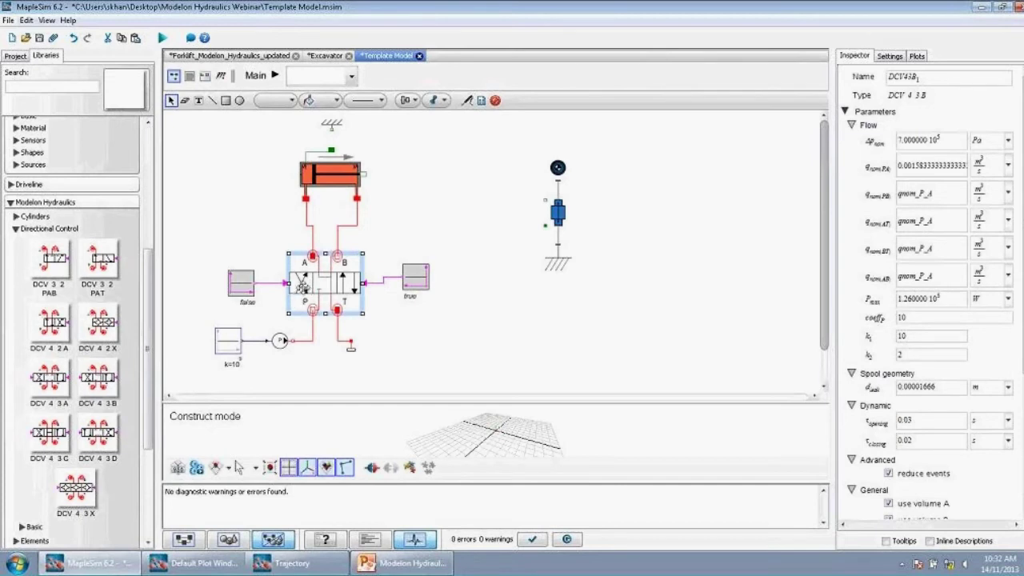
left_click(460, 357)
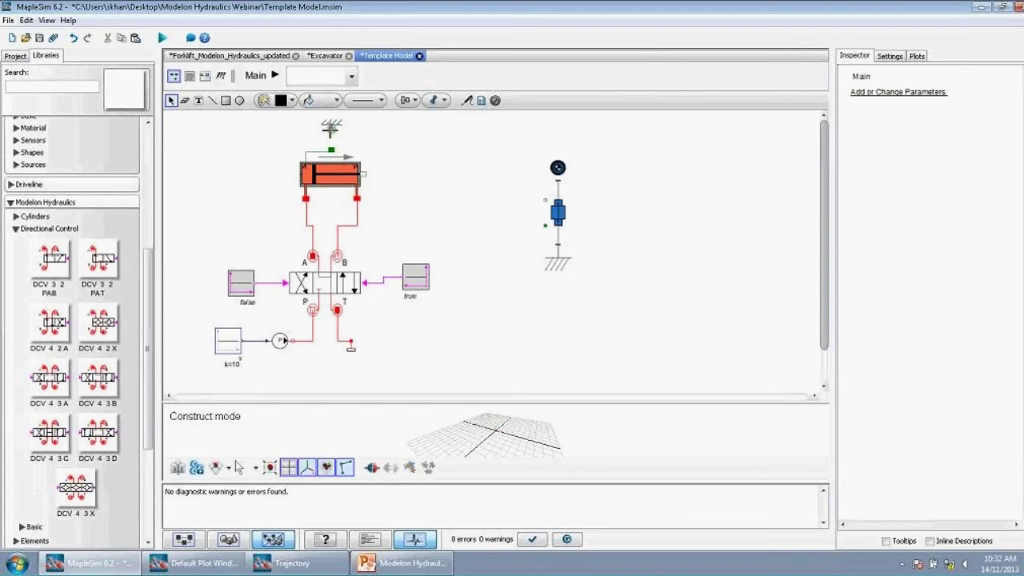
- Connect the cylinder housing to the fixed ground and its rod to the blue prismatic joint, and show the simulation settings
left_click(364, 173)
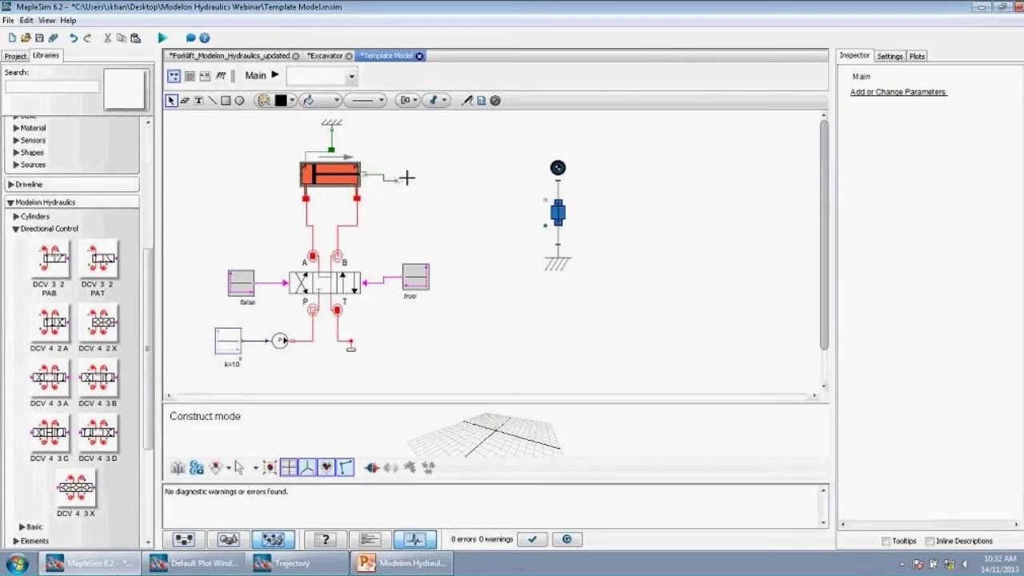
left_click(543, 198)
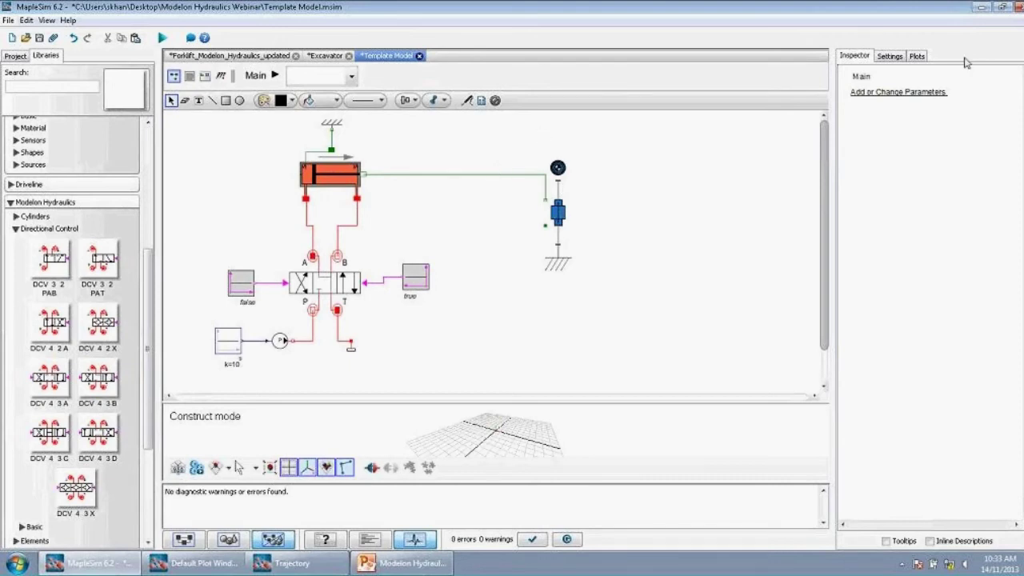
left_click(896, 58)
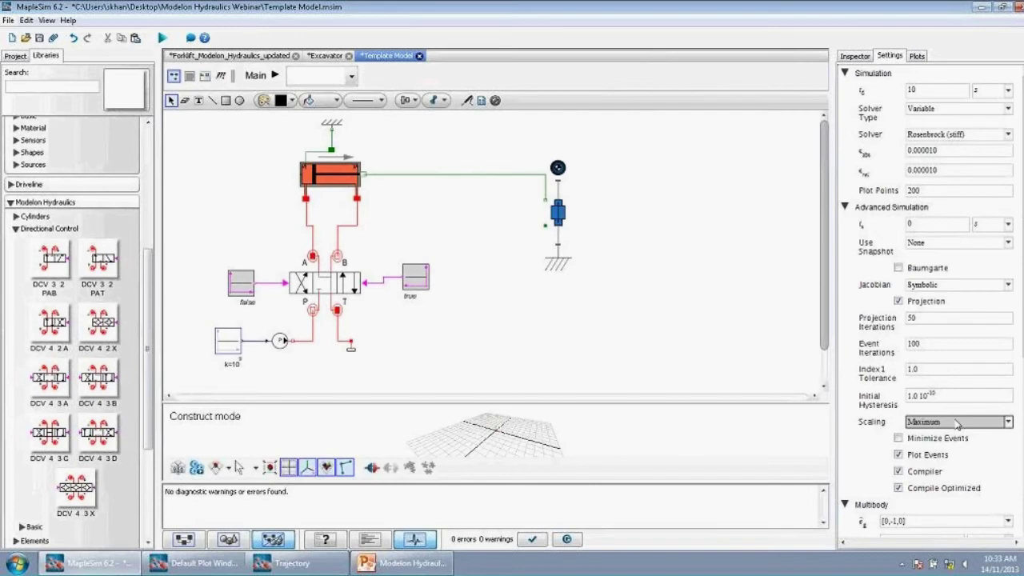
- Attach a length probe to the connection line between the cylinder rod and the prismatic joint, placing it above the line
right_click(465, 174)
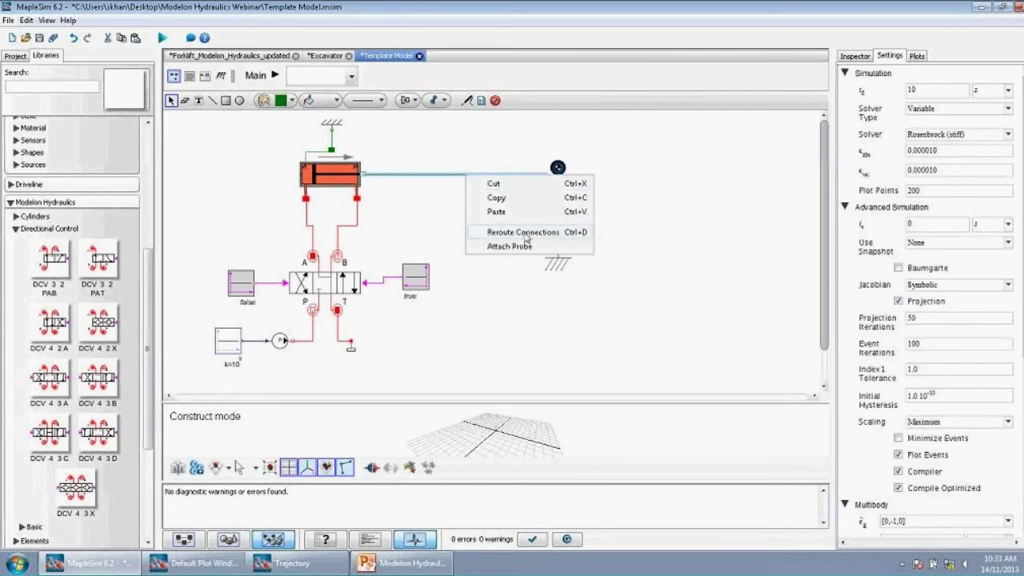
left_click(532, 246)
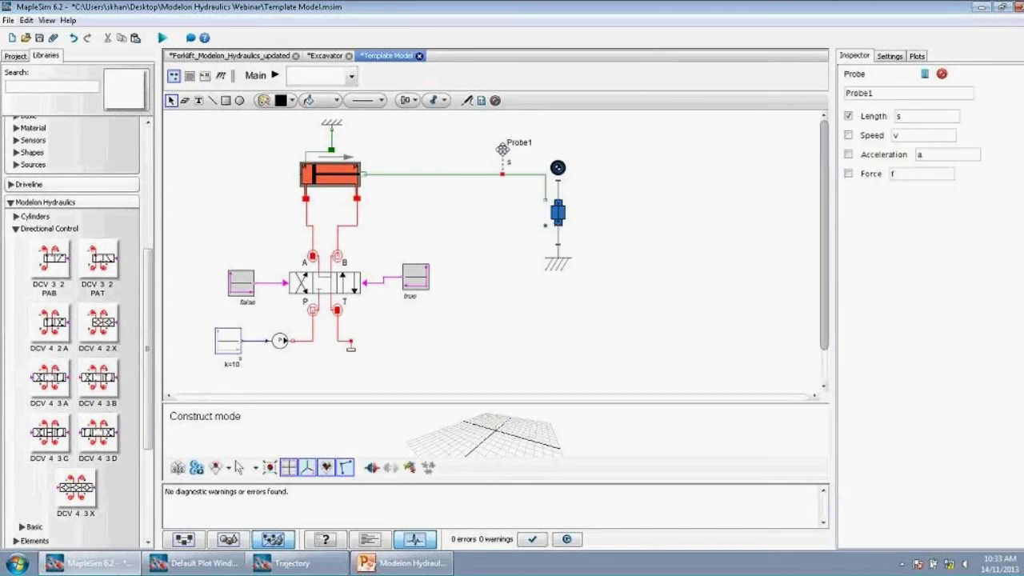
left_click(502, 149)
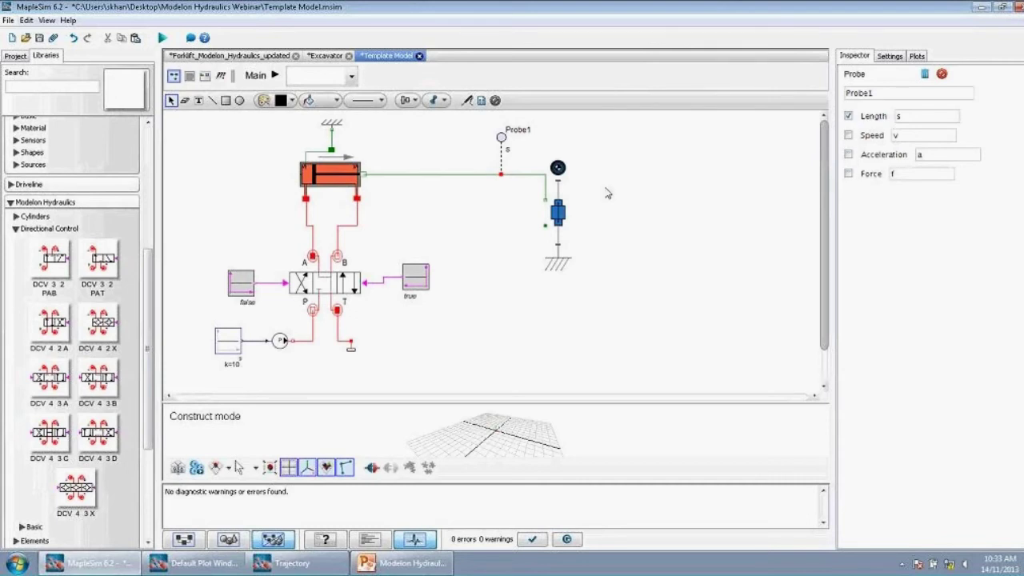
- Check the rigid body's mass, and attach a pressure and mass-flow-rate probe to the line between valve port B and the cylinder
left_click(557, 164)
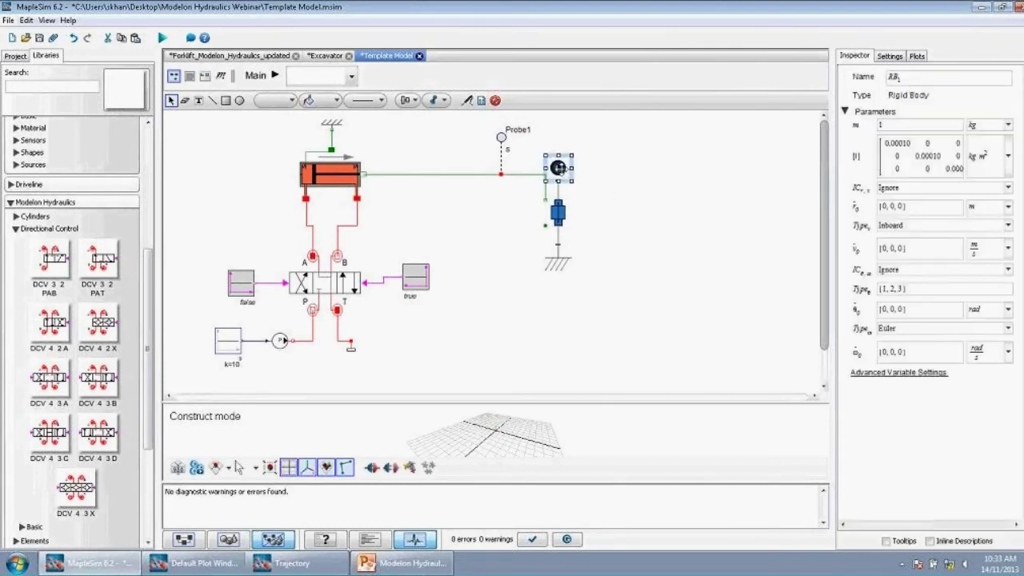
left_click(901, 126)
right_click(354, 226)
left_click(387, 207)
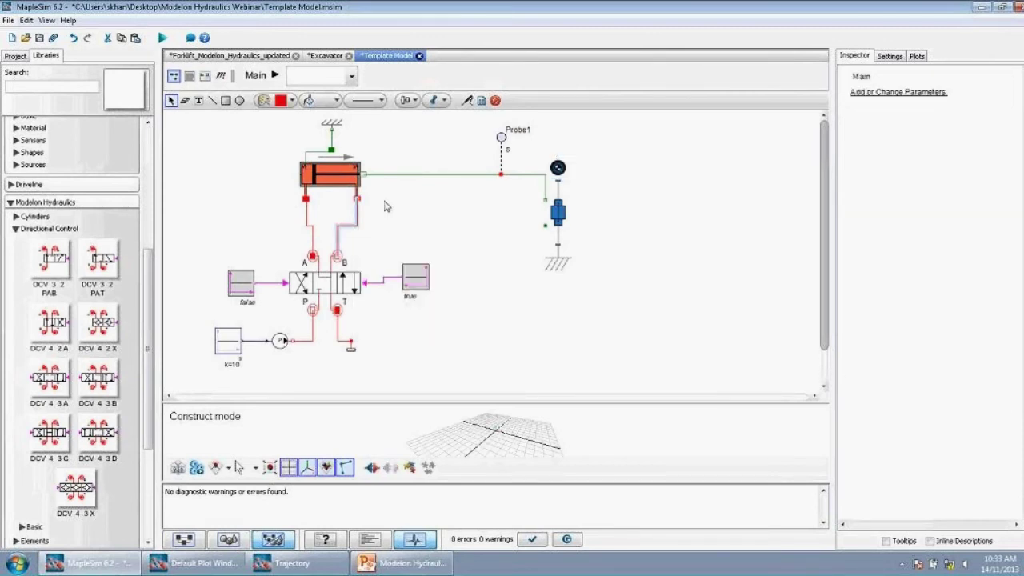
right_click(354, 228)
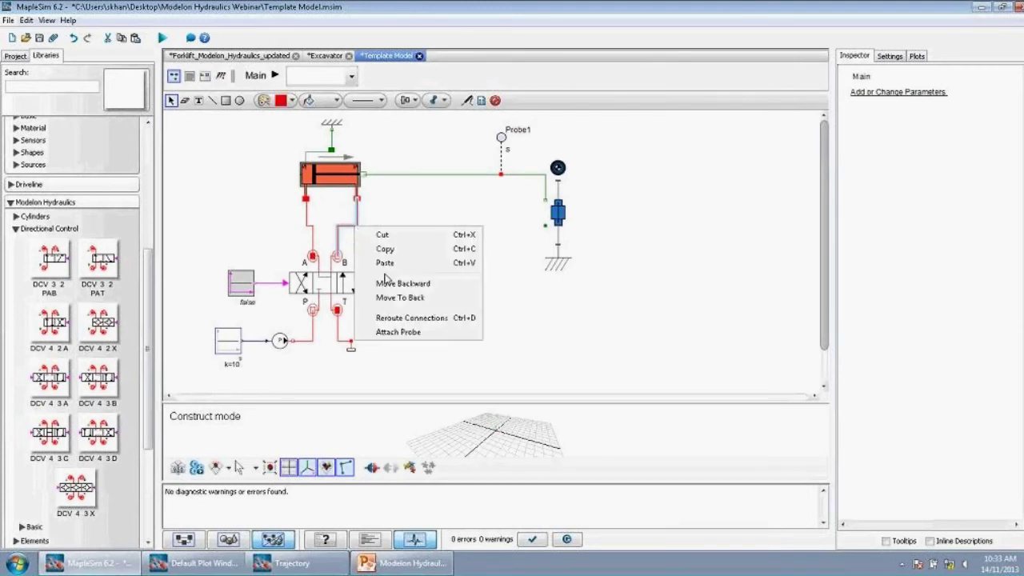
left_click(398, 331)
left_click(389, 226)
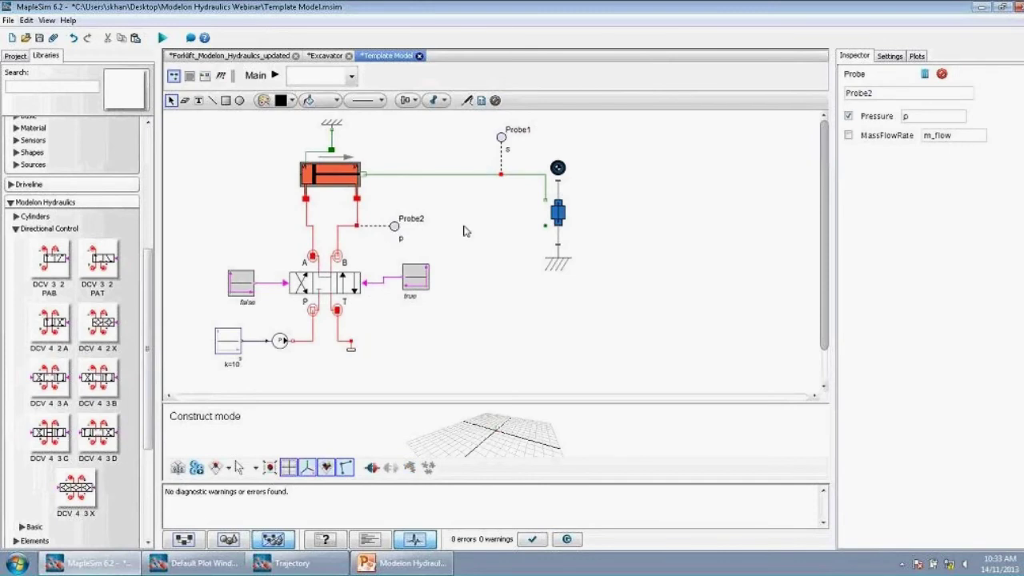
left_click(849, 136)
- Try to simulate the model, and place the Constant Oil fluid from Modelon Hydraulics in the empty area above the rigid body
left_click(163, 38)
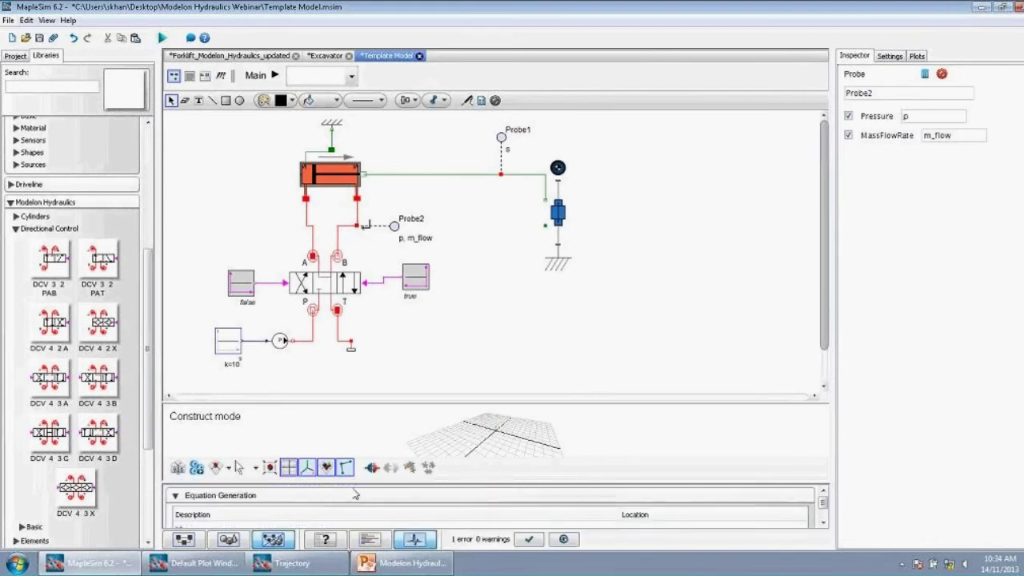
scroll(16, 233, "up", 3)
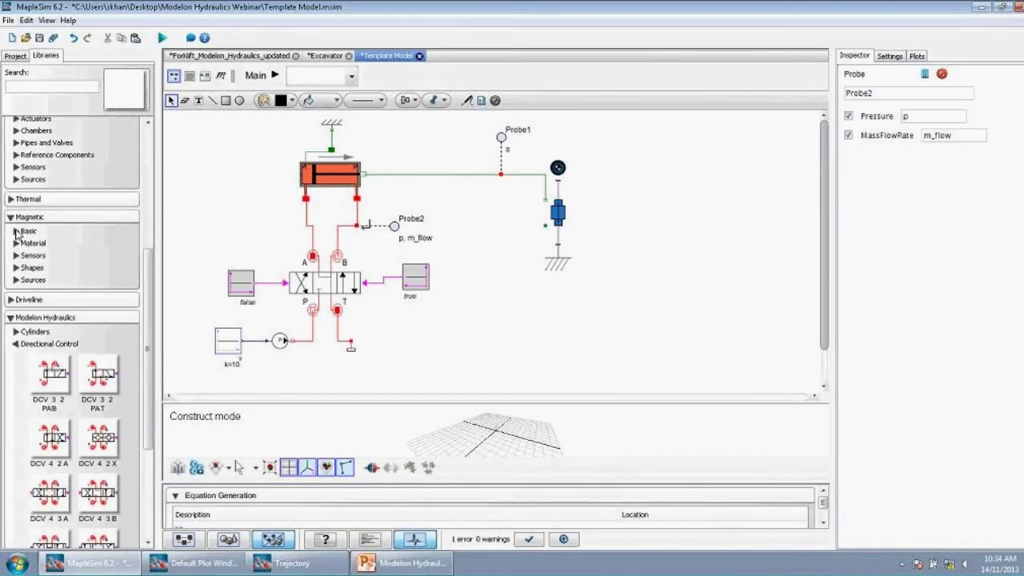
left_click(16, 368)
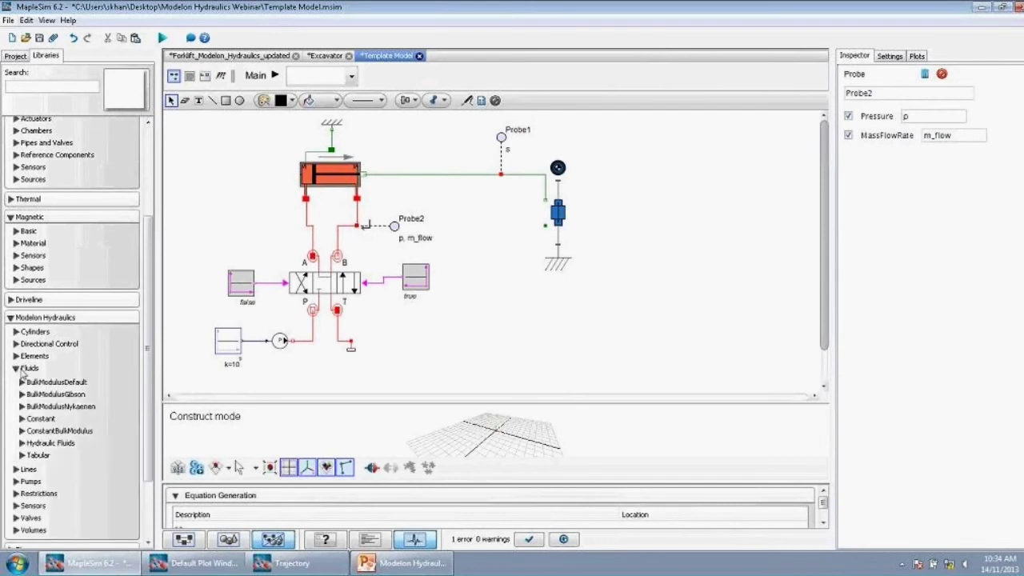
left_click(23, 419)
scroll(96, 336, "down", 4)
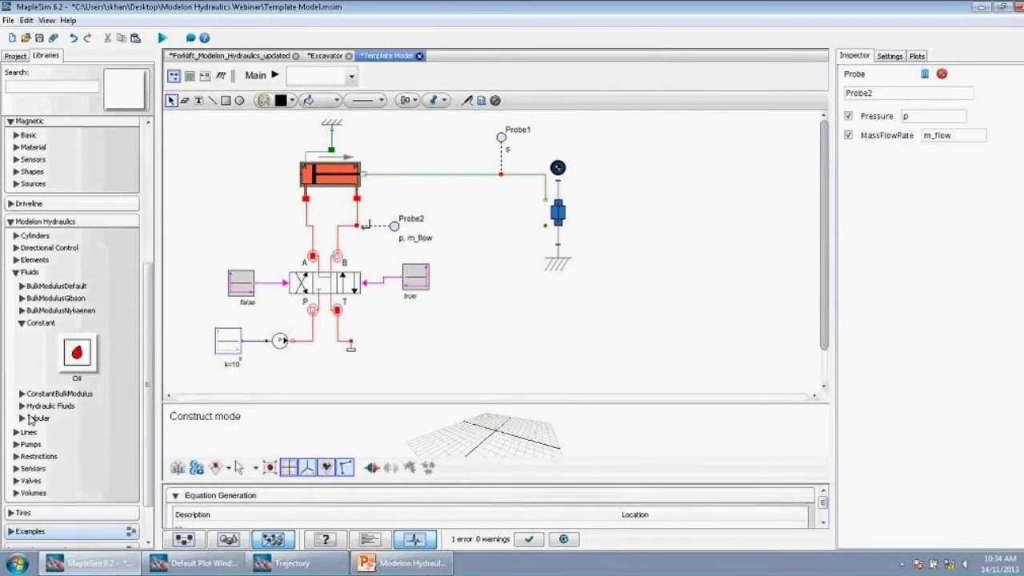
left_click_drag(85, 302, 617, 136)
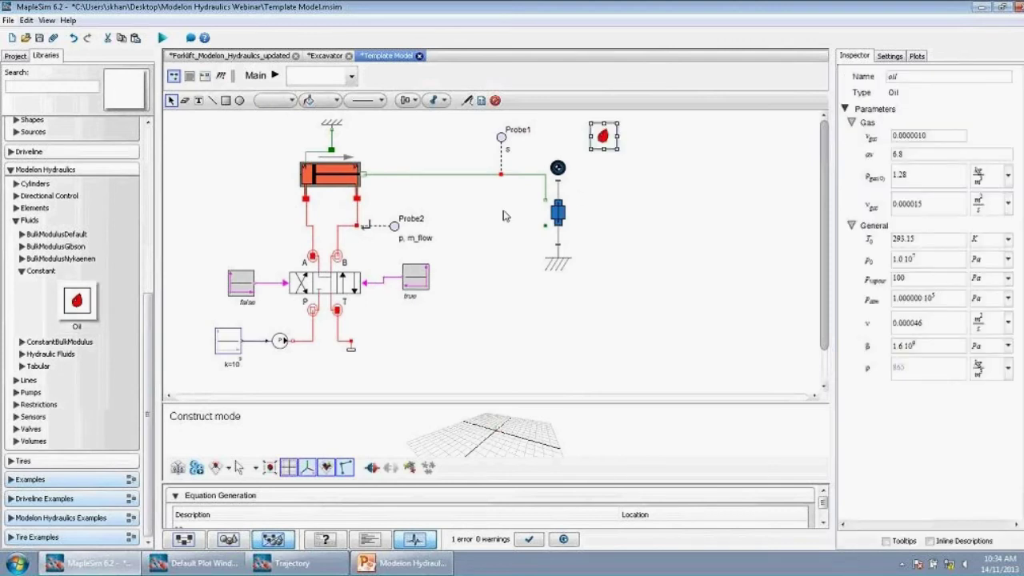
left_click(530, 293)
- Run the simulation, and set its plot window beside the circuit so that it stays on top of other windows
left_click(163, 38)
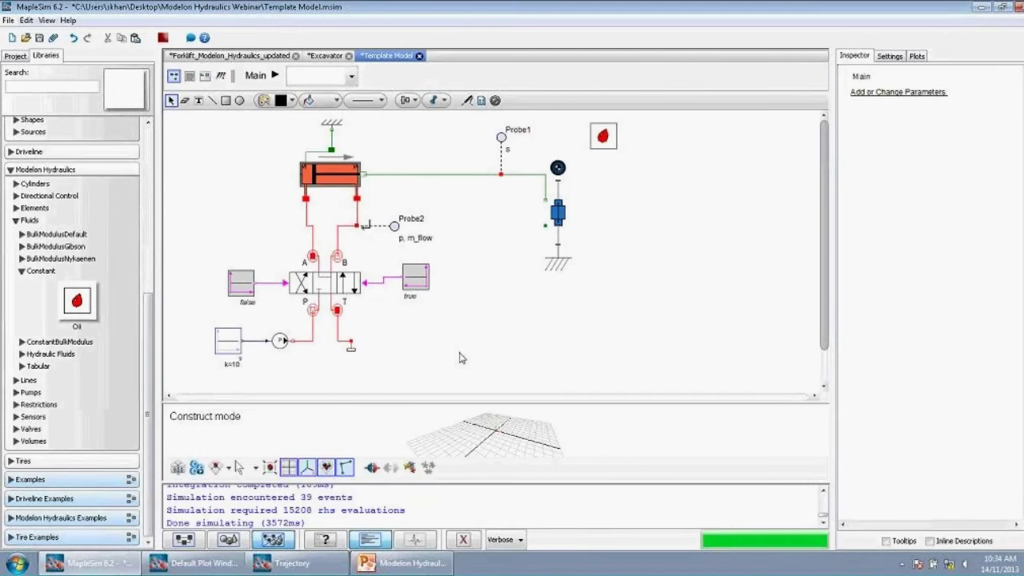
left_click_drag(456, 63, 753, 81)
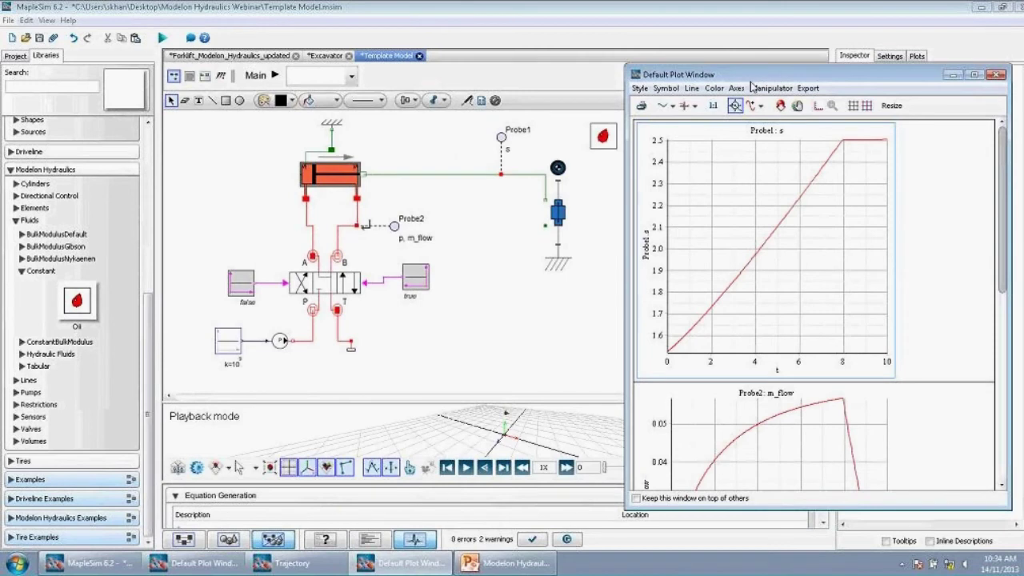
left_click(650, 500)
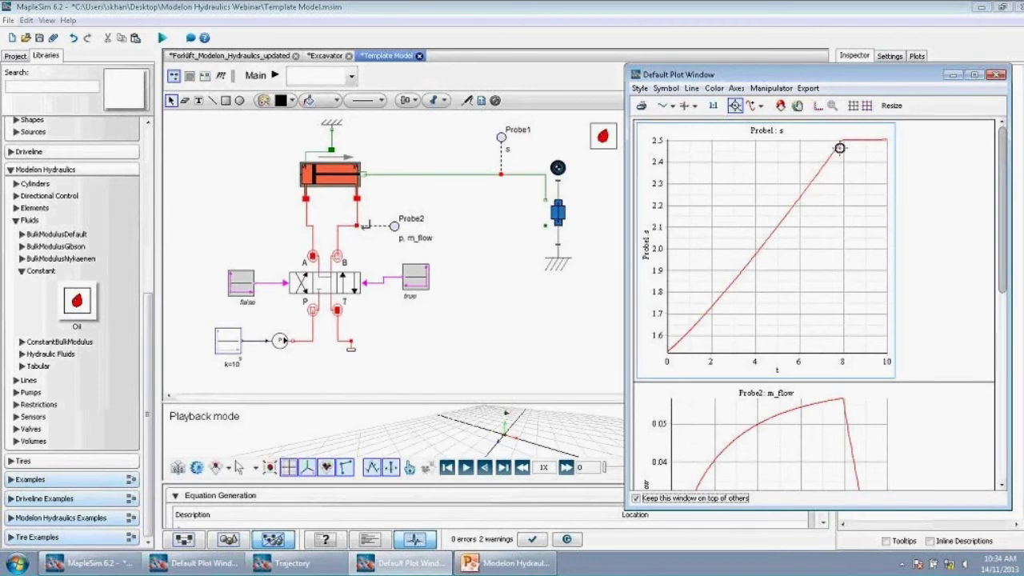
- Examine the mass flow rate and pressure plots of Probe2, and close the plot window
scroll(861, 222, "down", 3)
scroll(879, 256, "down", 2)
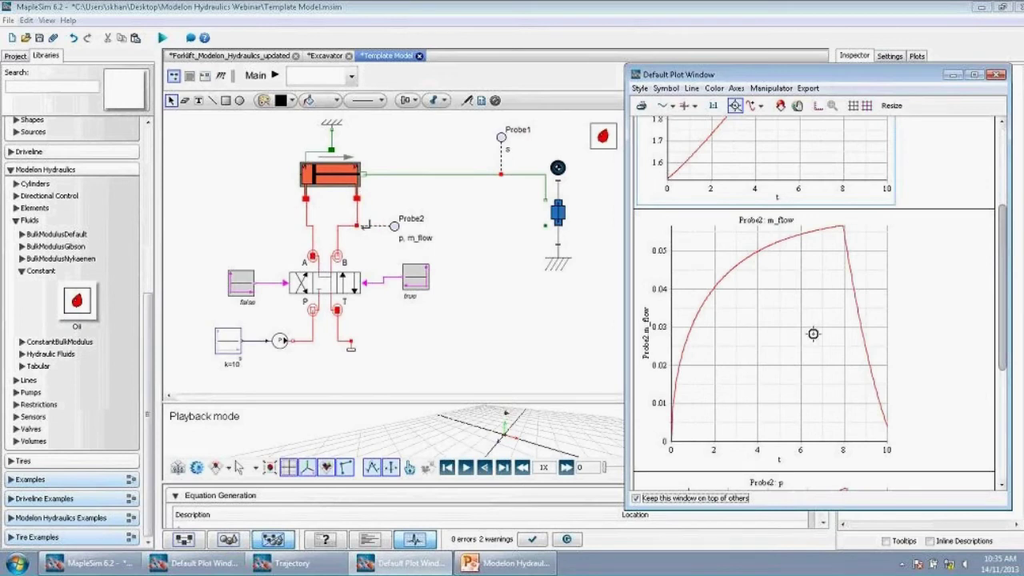
scroll(832, 360, "down", 3)
scroll(843, 376, "down", 2)
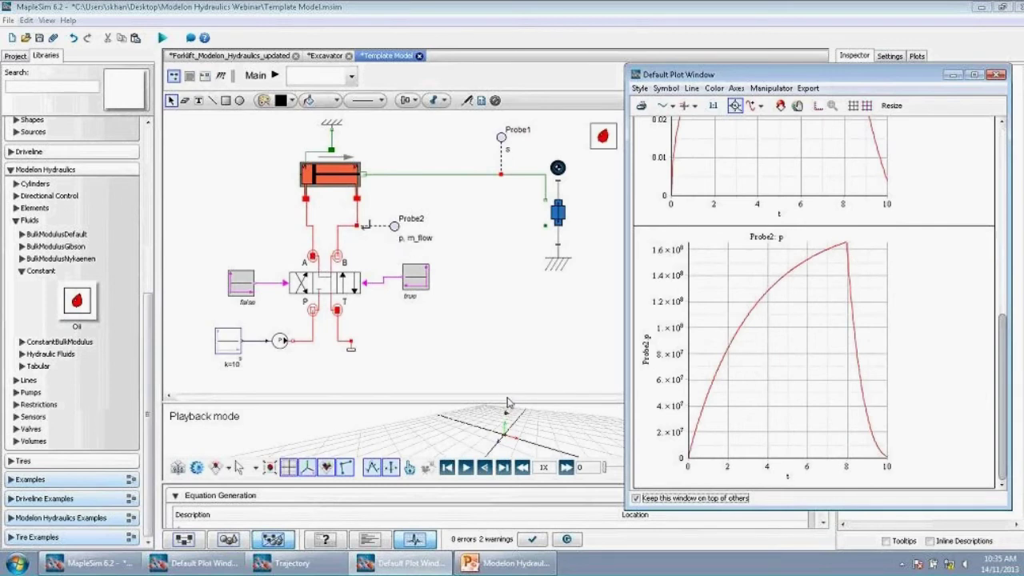
left_click(535, 360)
left_click(999, 81)
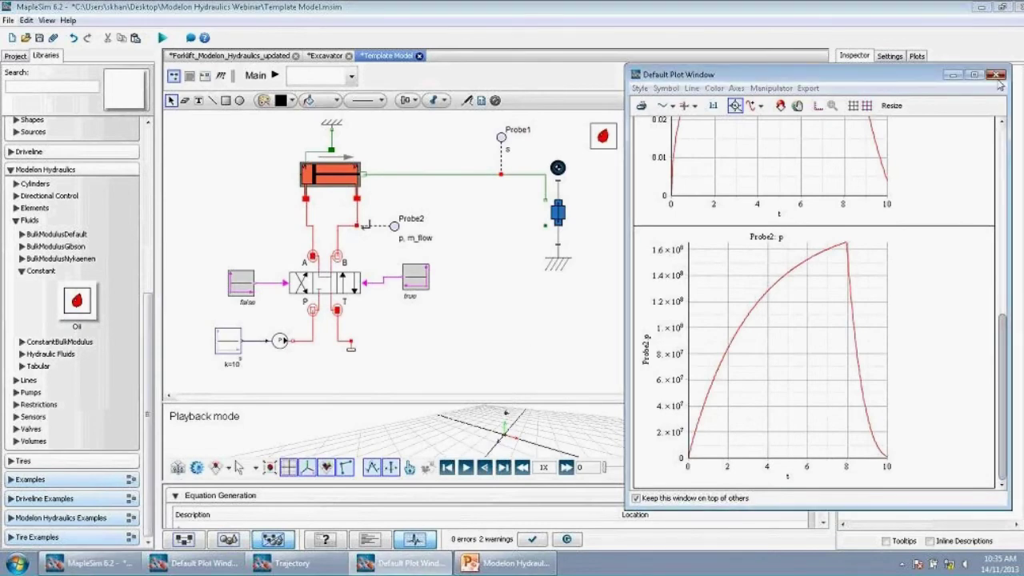
left_click(997, 76)
- Play the 3D animation of the mass in an enlarged view, and restore the view's smaller size
left_click_drag(499, 402, 499, 324)
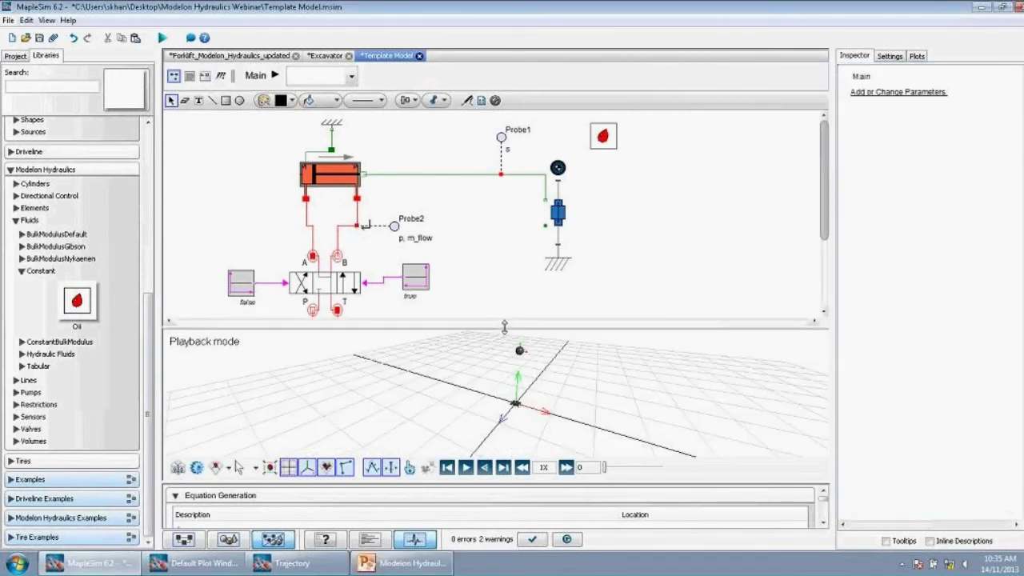
left_click(466, 468)
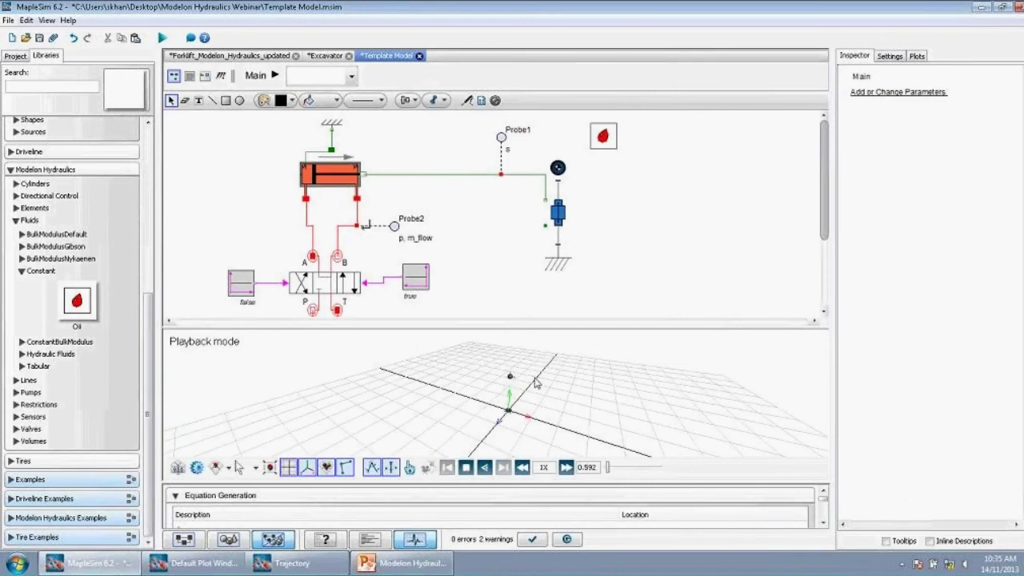
scroll(523, 382, "up", 2)
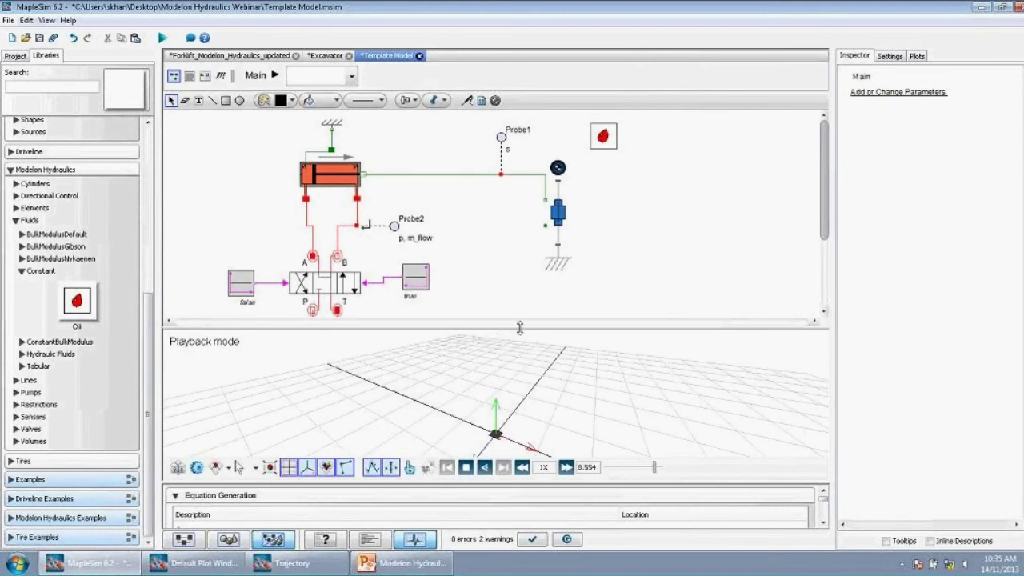
left_click_drag(520, 328, 519, 403)
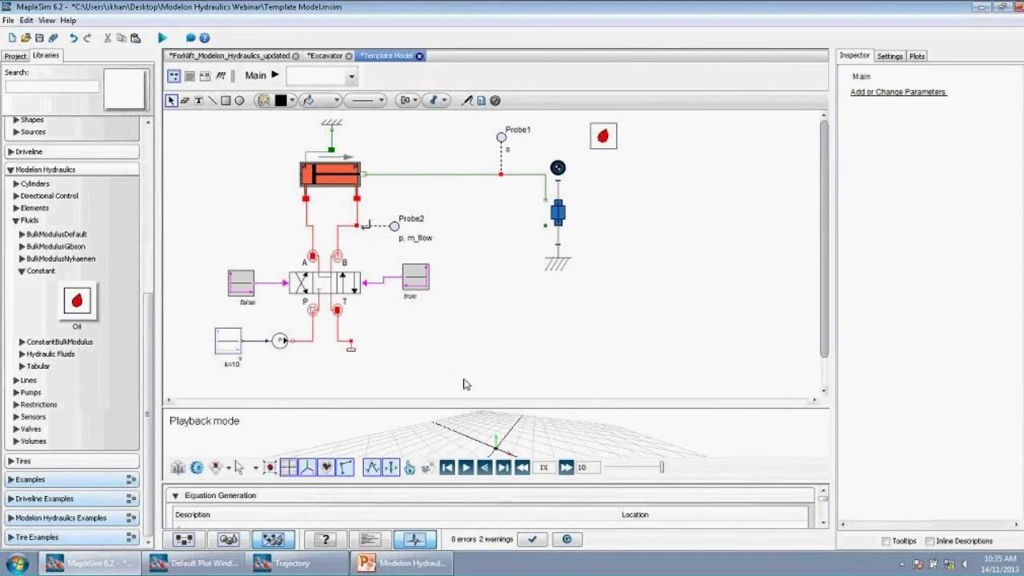
left_click_drag(192, 141, 428, 368)
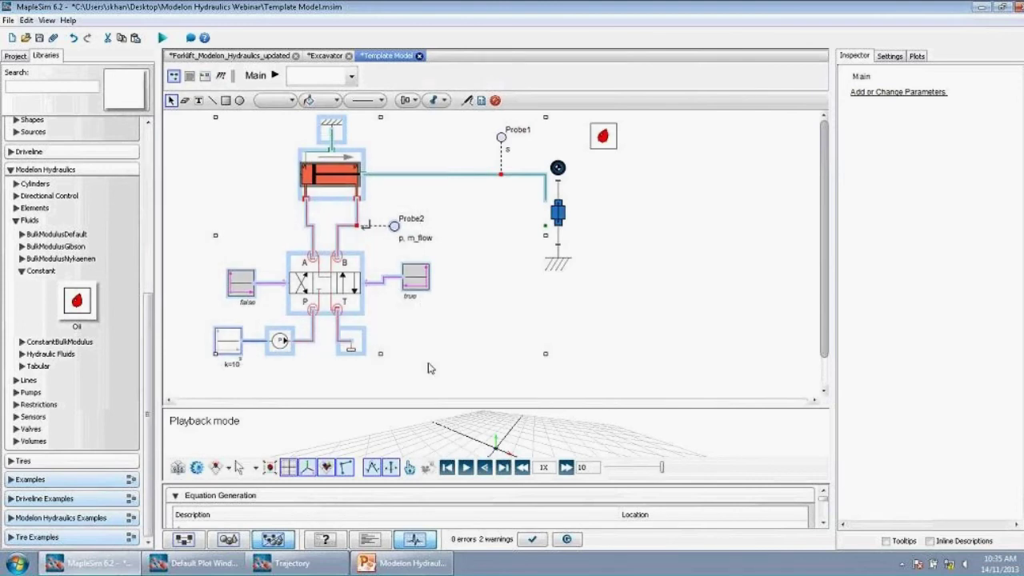
left_click(429, 366)
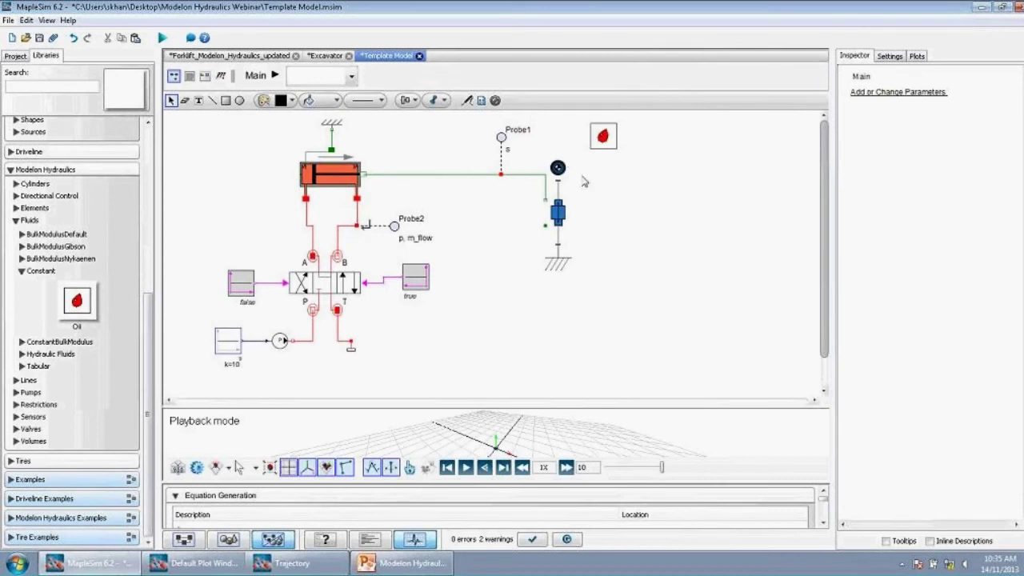
left_click_drag(584, 164, 541, 277)
left_click(516, 264)
- Open DCV43D & Differential Cylinder Lever Basic.msim, and widen the model workspace to view its hydraulic circuit and lever mechanism
left_click(8, 20)
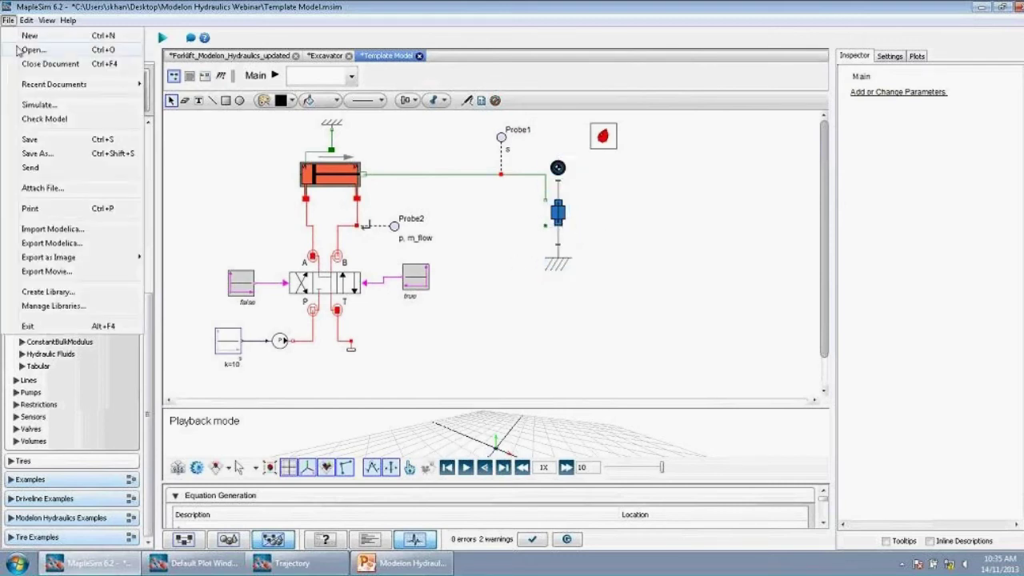
left_click(17, 50)
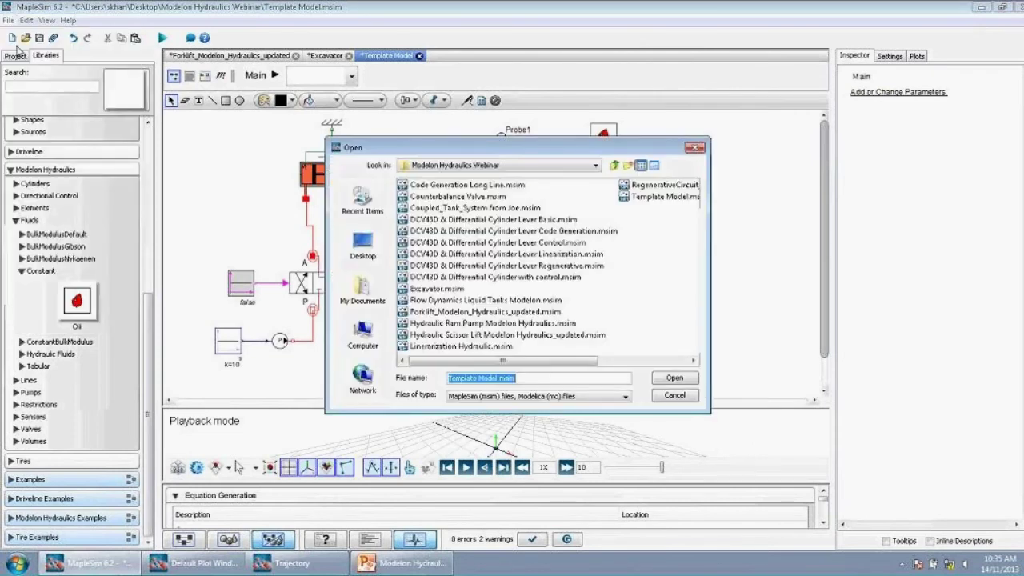
double_click(430, 222)
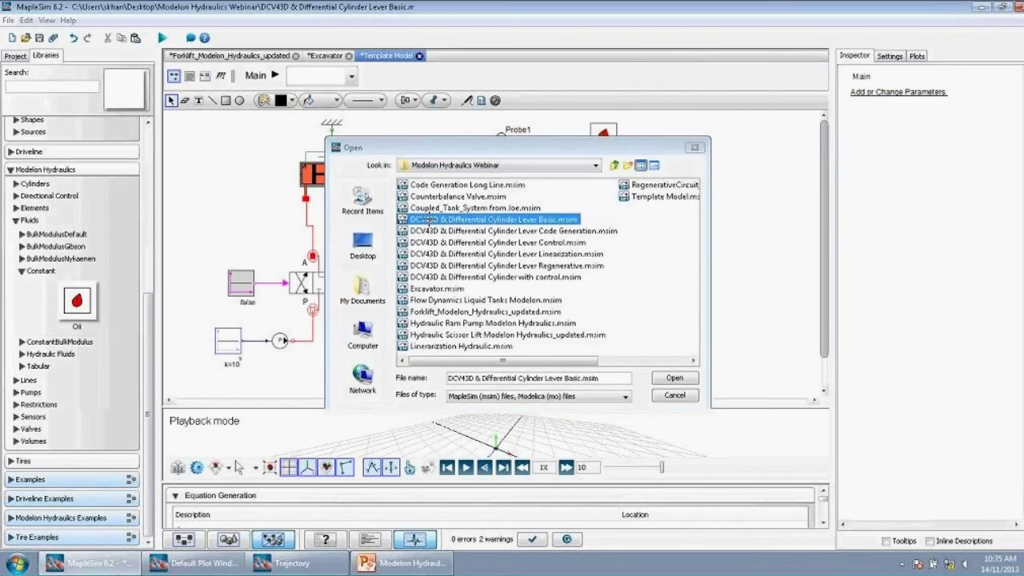
scroll(563, 280, "down", 5)
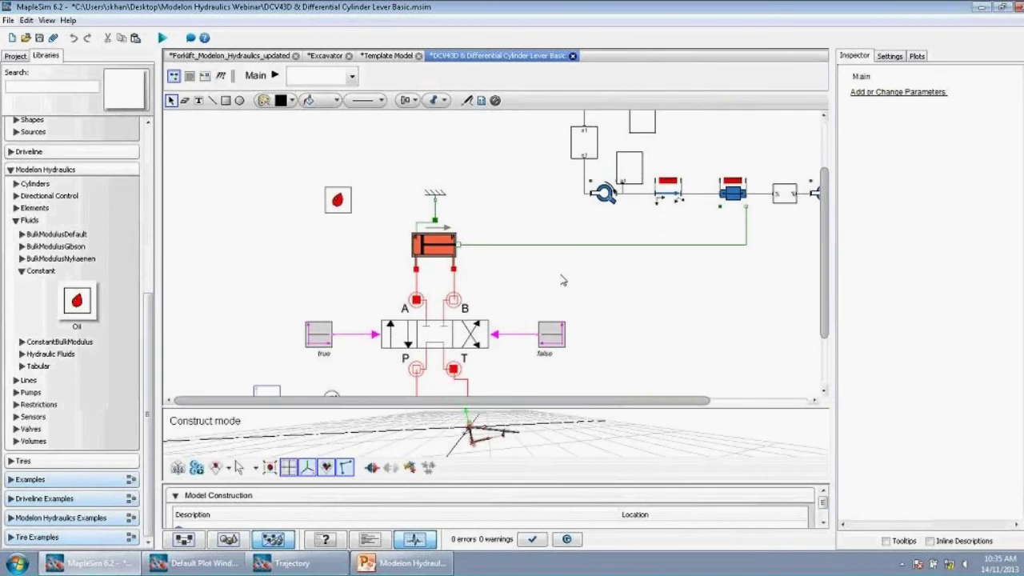
left_click_drag(832, 286, 936, 284)
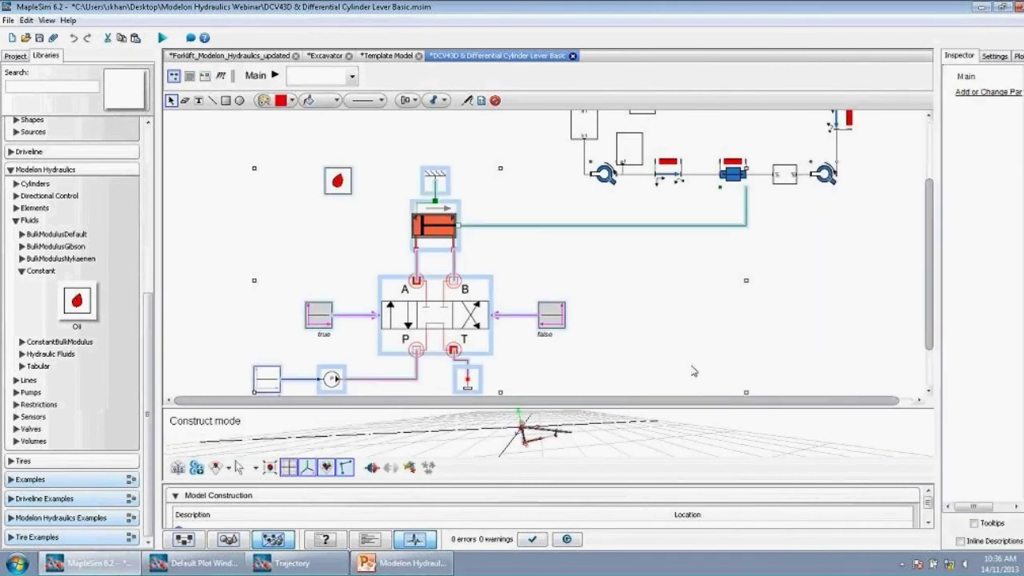
scroll(693, 370, "up", 2)
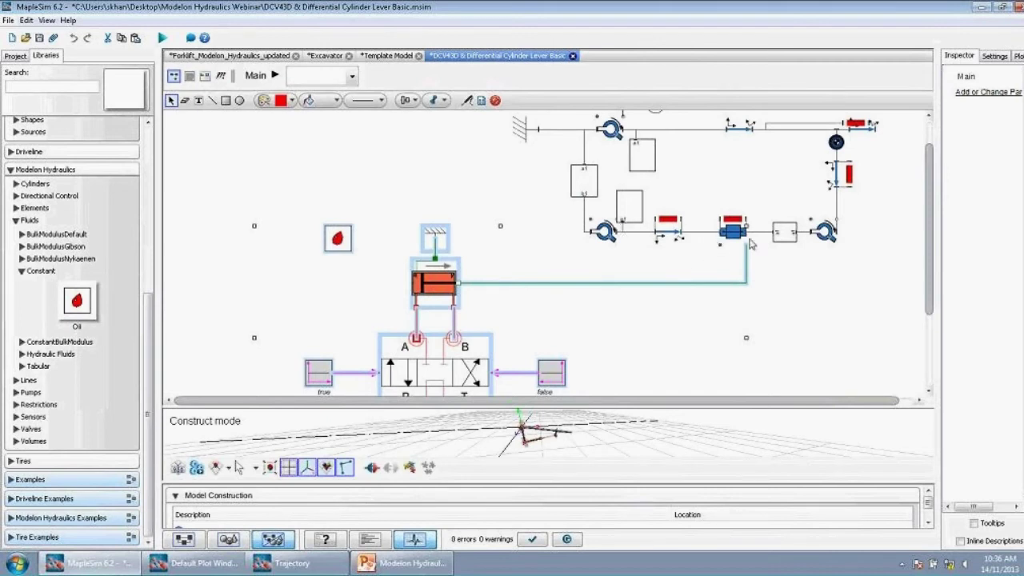
scroll(822, 256, "down", 3)
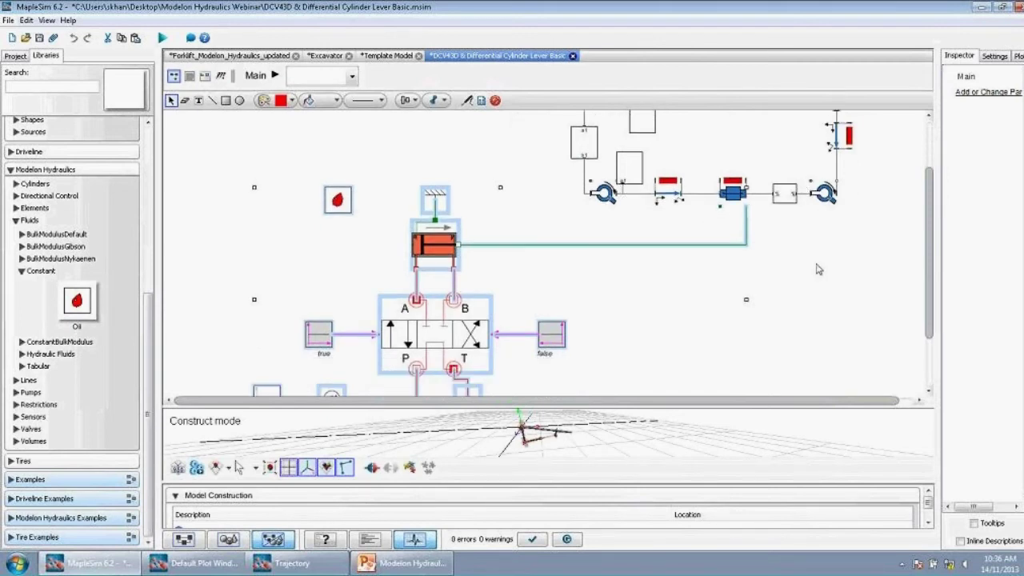
- Simulate the cylinder lever model, and play its animation in an enlarged 3D view
left_click(161, 38)
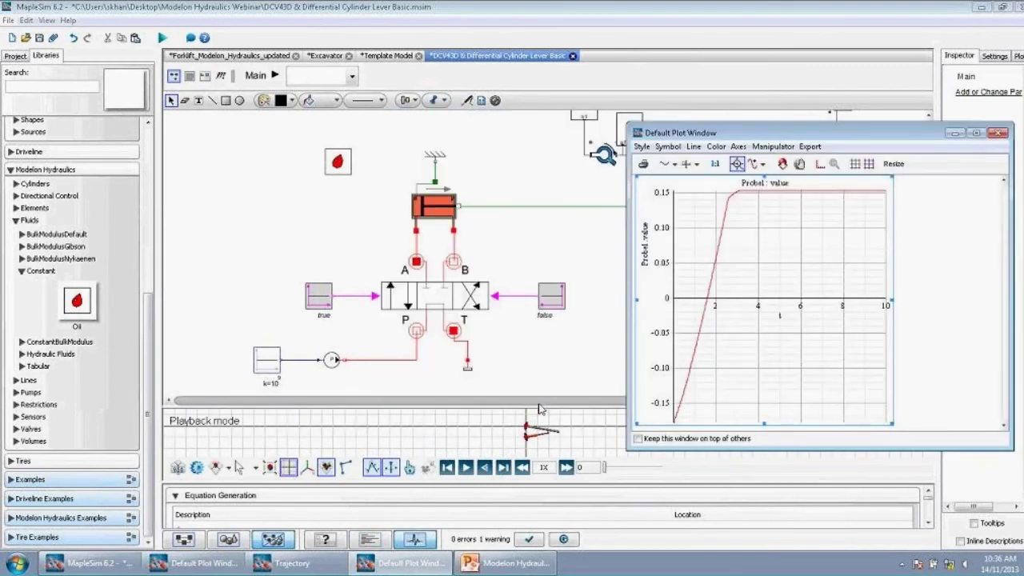
left_click_drag(538, 404, 538, 264)
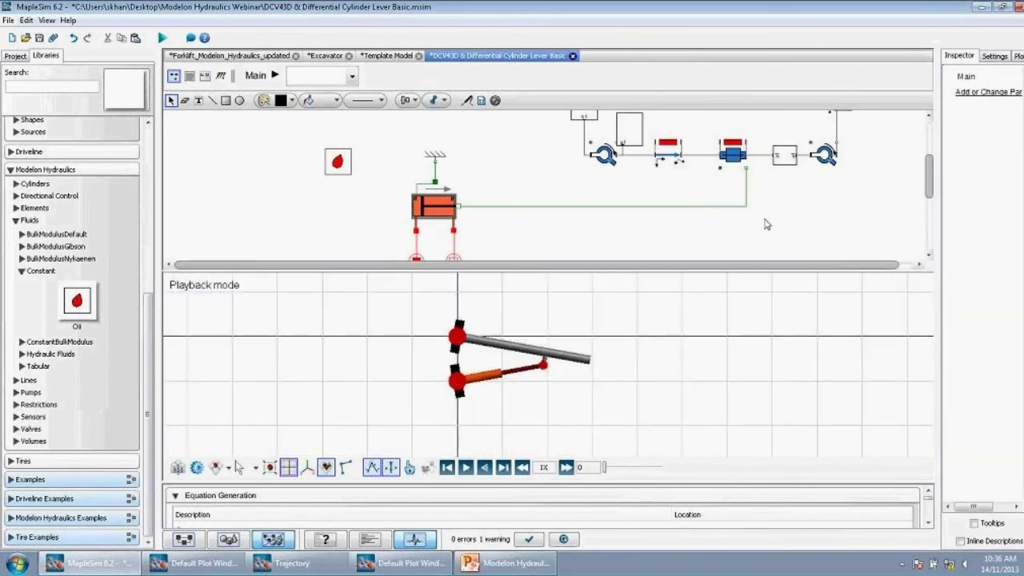
left_click(465, 468)
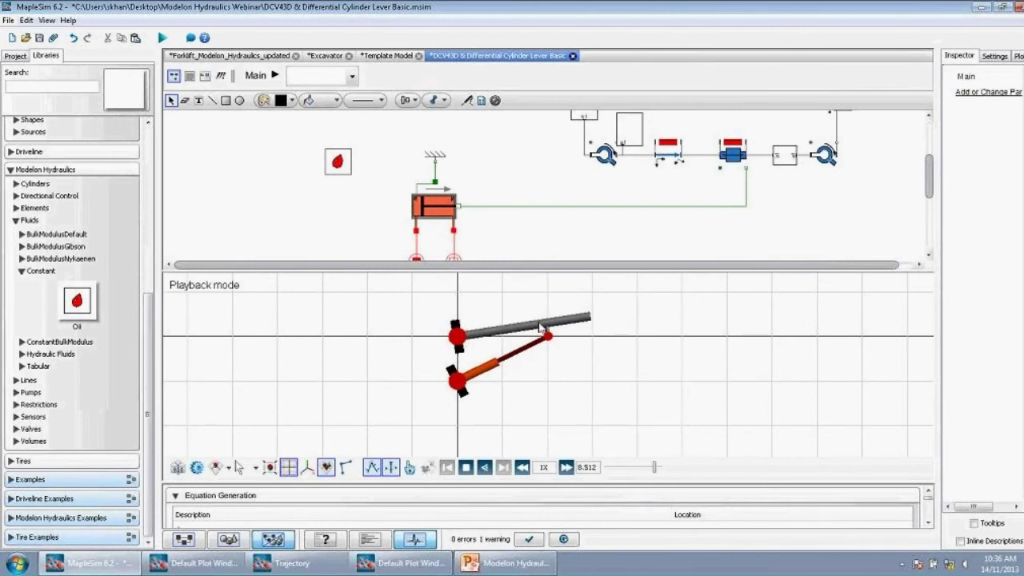
left_click(466, 467)
- Inspect the parameters of the lever mechanism's rigid body, and replay the animation before shrinking the 3D view
scroll(815, 227, "up", 4)
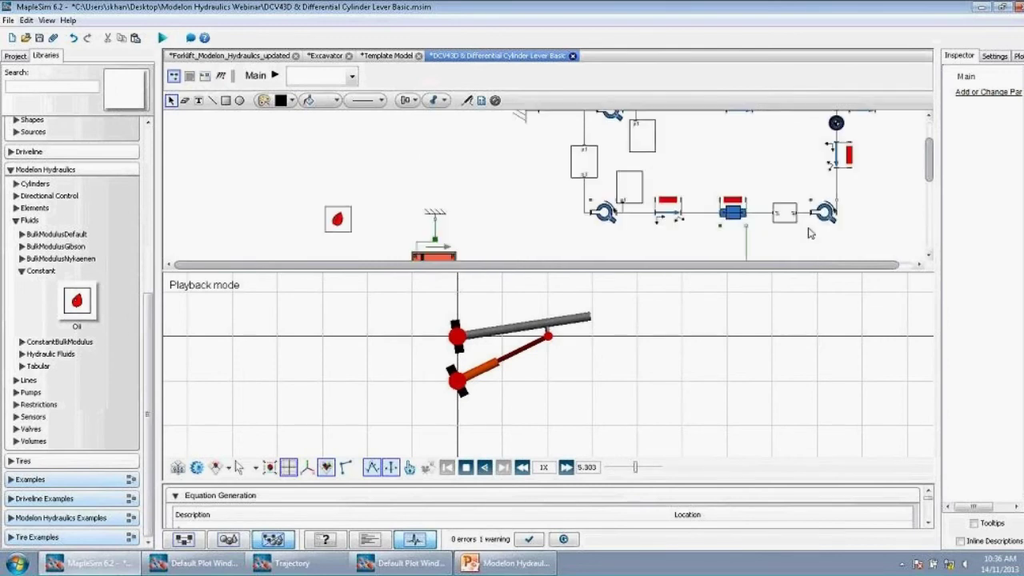
left_click(836, 176)
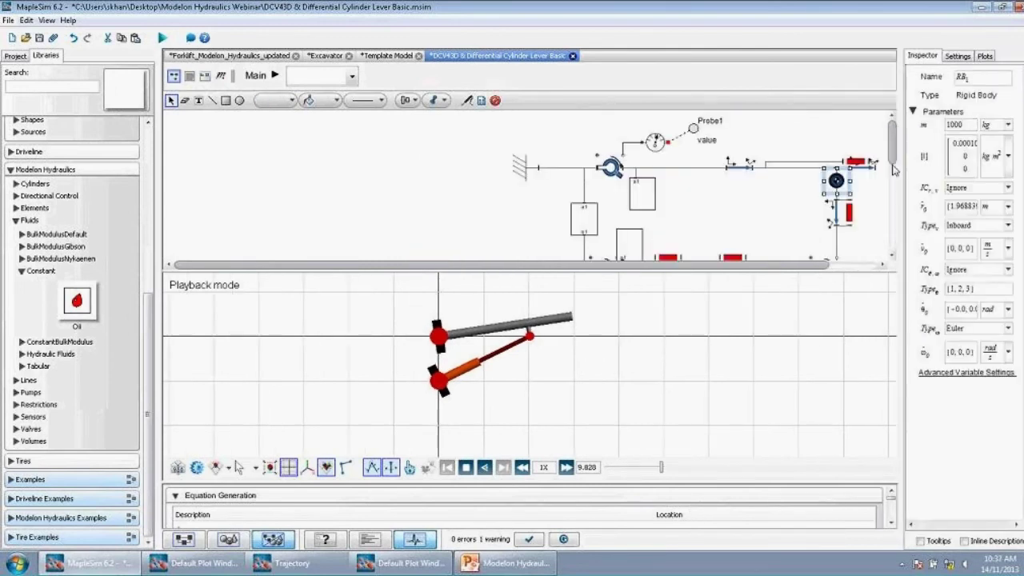
left_click(466, 468)
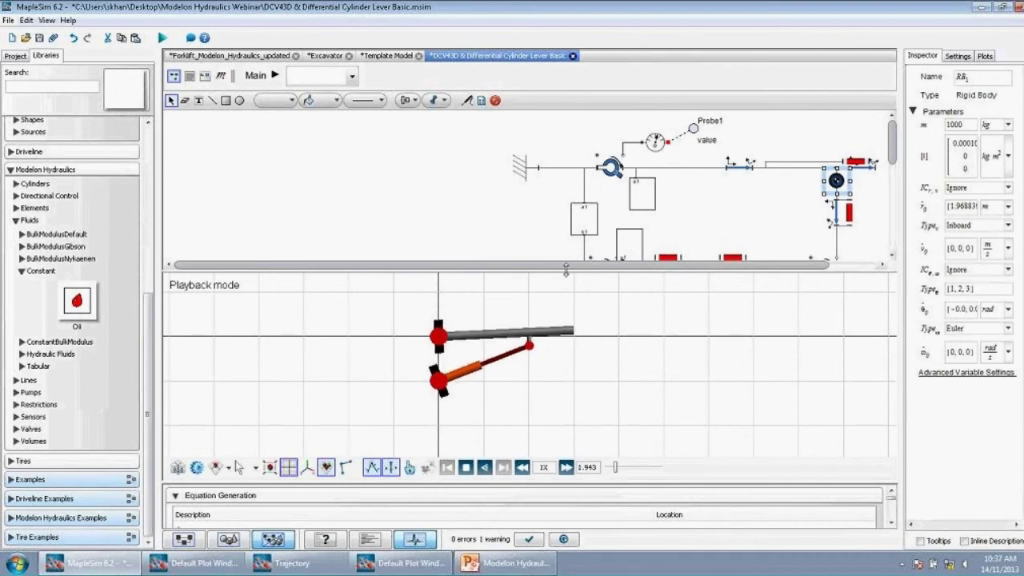
left_click_drag(565, 272, 564, 406)
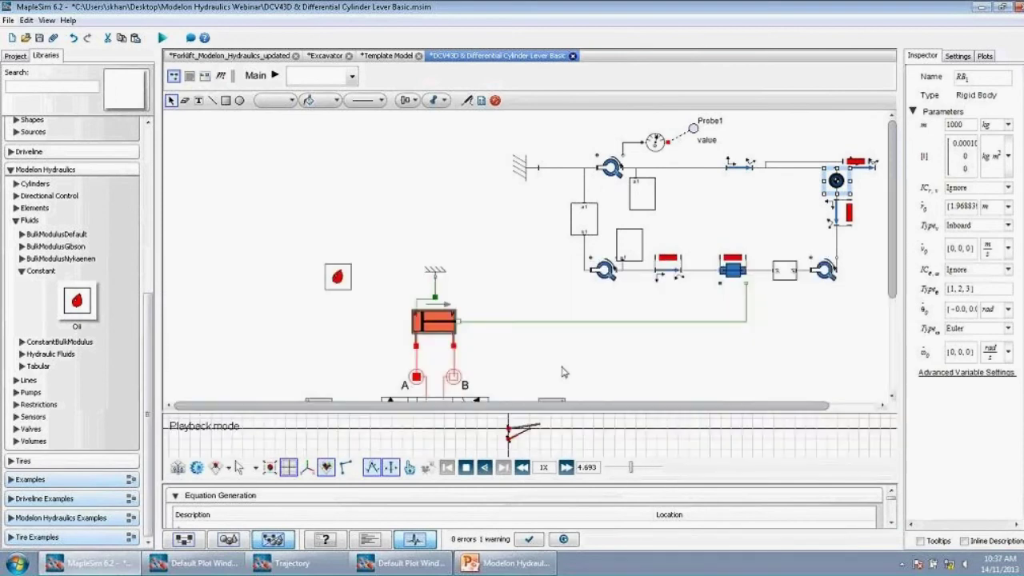
- Examine the lever model's hydraulic circuit, and inspect the differential cylinder's parameters in a widened parameter area
scroll(563, 372, "down", 2)
scroll(563, 372, "down", 1)
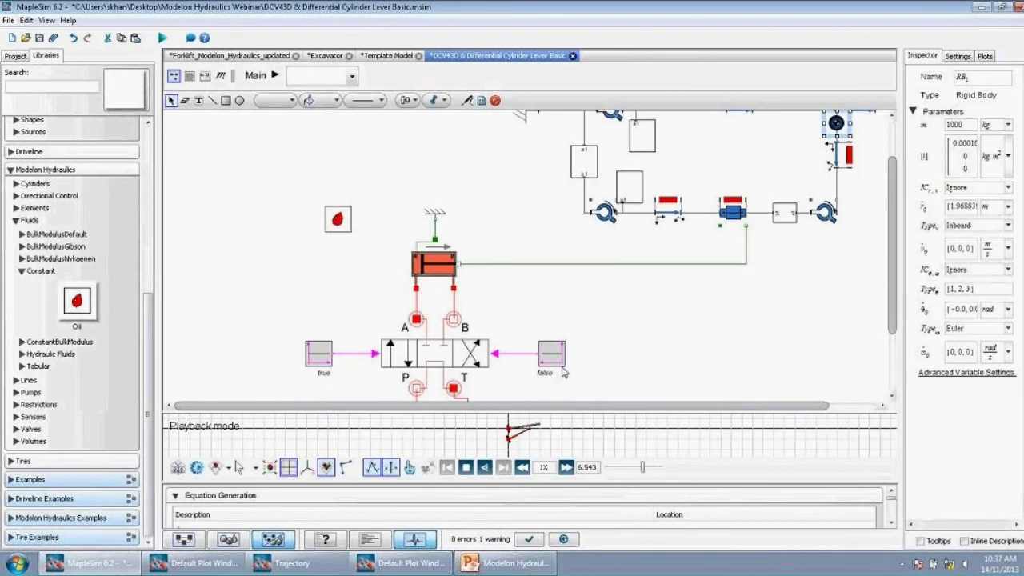
scroll(670, 357, "down", 1)
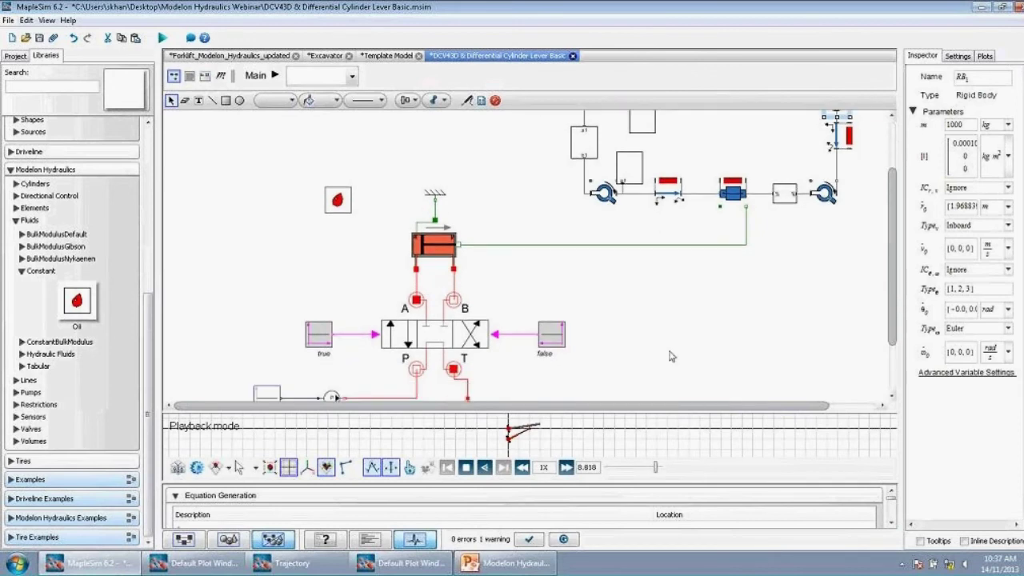
scroll(672, 352, "up", 4)
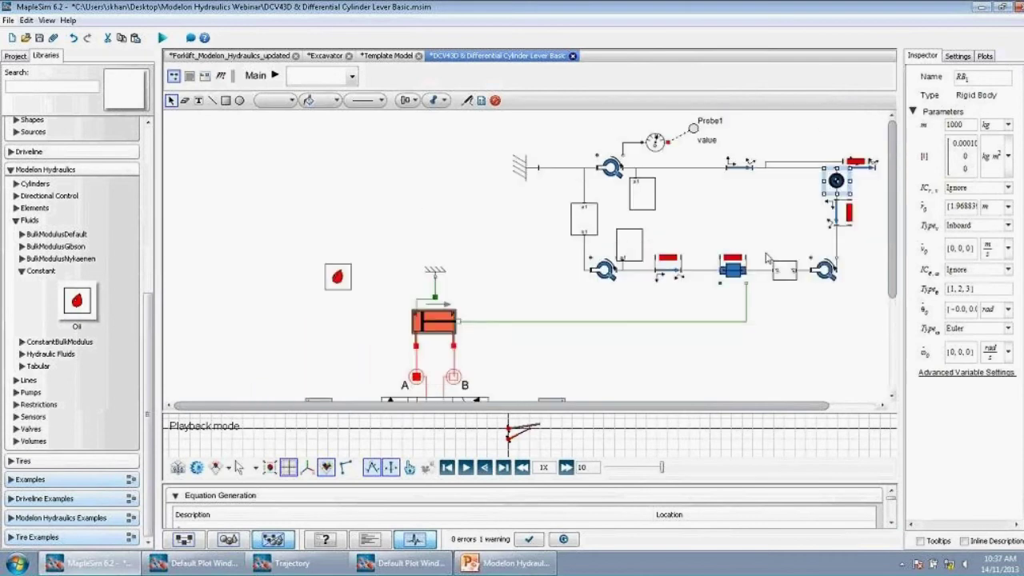
scroll(770, 284, "down", 3)
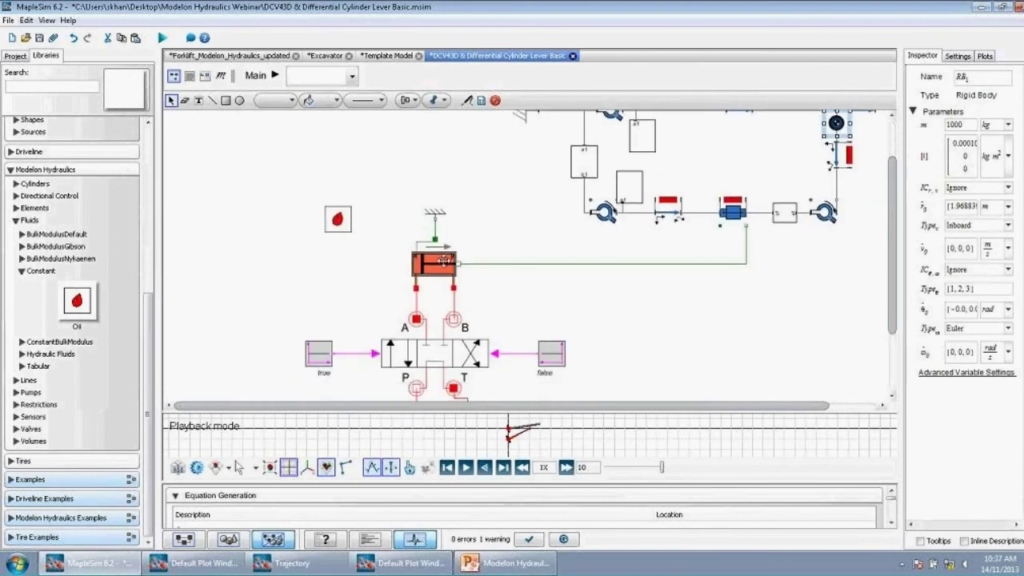
scroll(444, 262, "down", 8)
scroll(444, 240, "up", 5)
left_click(434, 210)
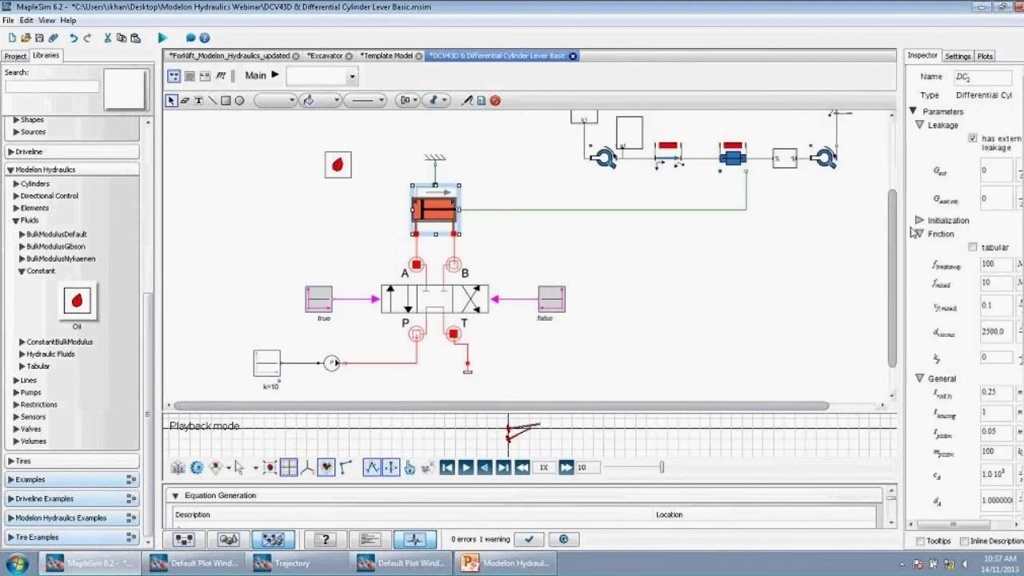
left_click_drag(901, 219, 840, 219)
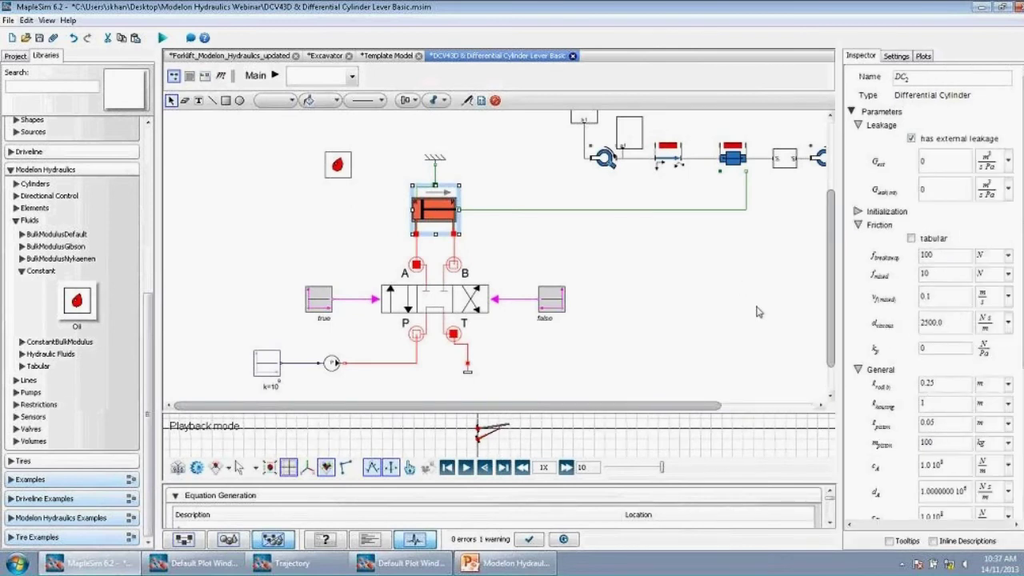
- Lower the power-of-ten exponent of the oil's bulk modulus β, keeping its 1.6 coefficient
left_click(337, 173)
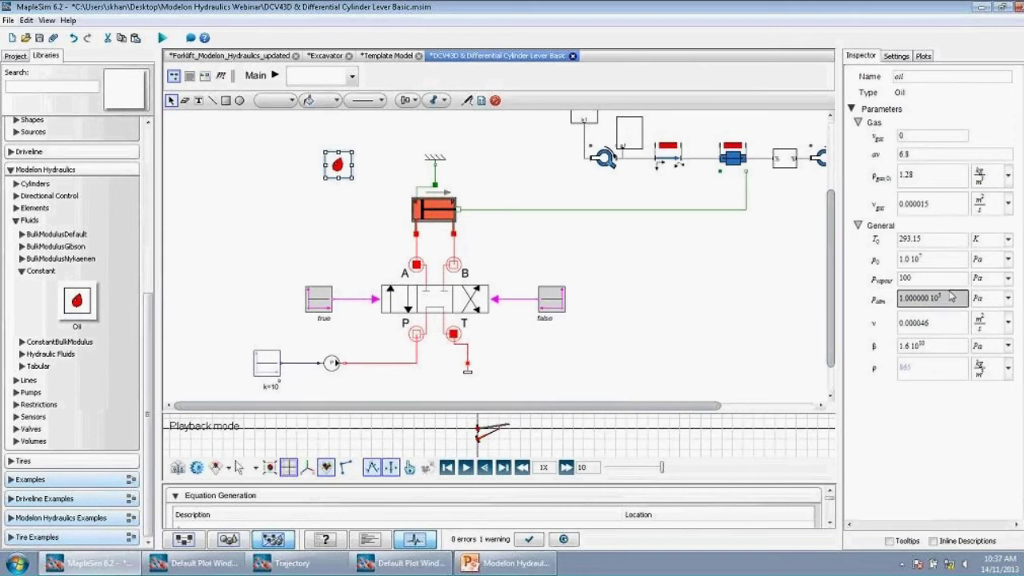
left_click(929, 349)
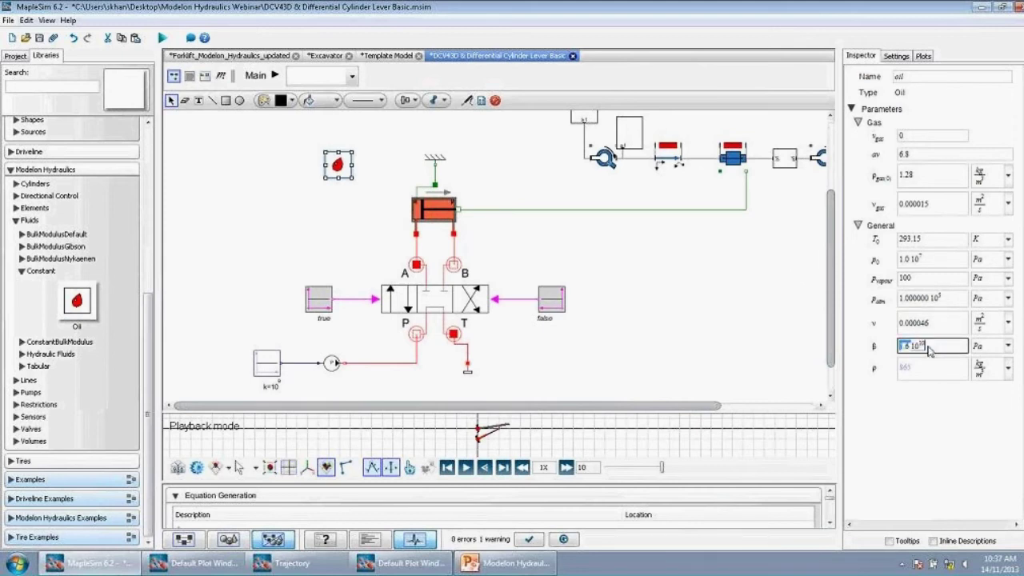
left_click(928, 352)
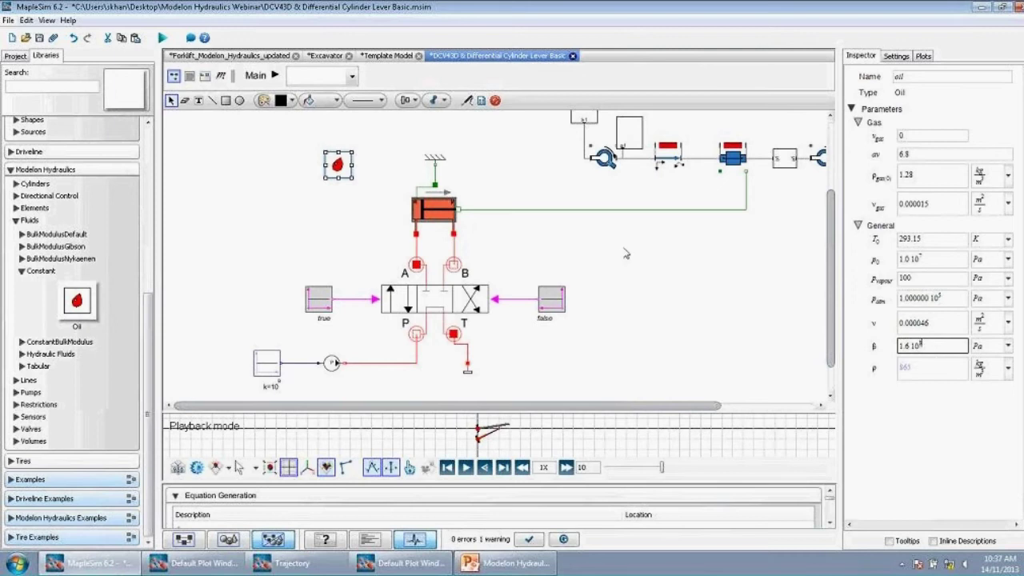
left_click(612, 300)
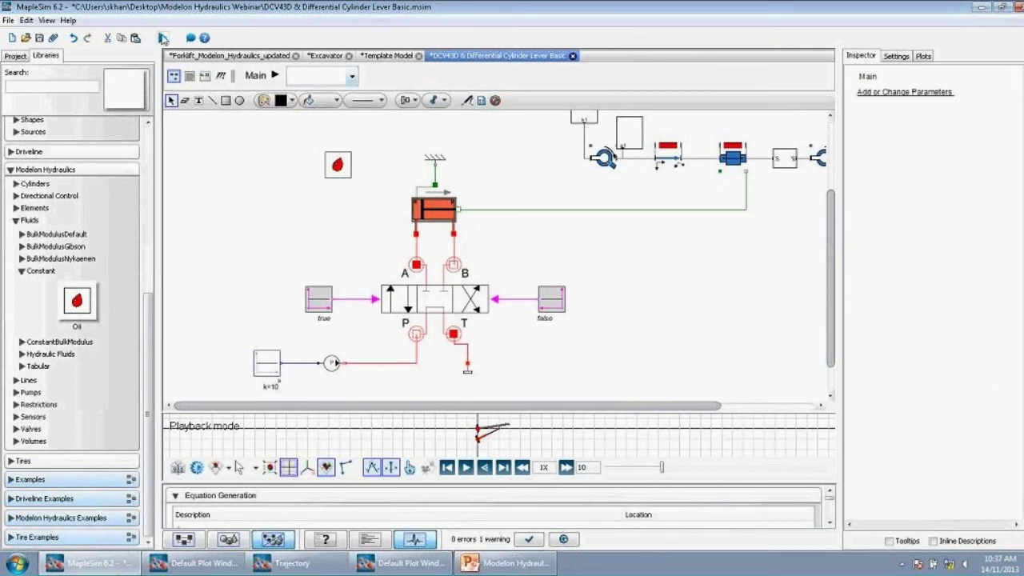
- Review the previous Probe1 plot, and rerun the simulation with the changed oil, placing the new plot beside the model
scroll(372, 272, "up", 3)
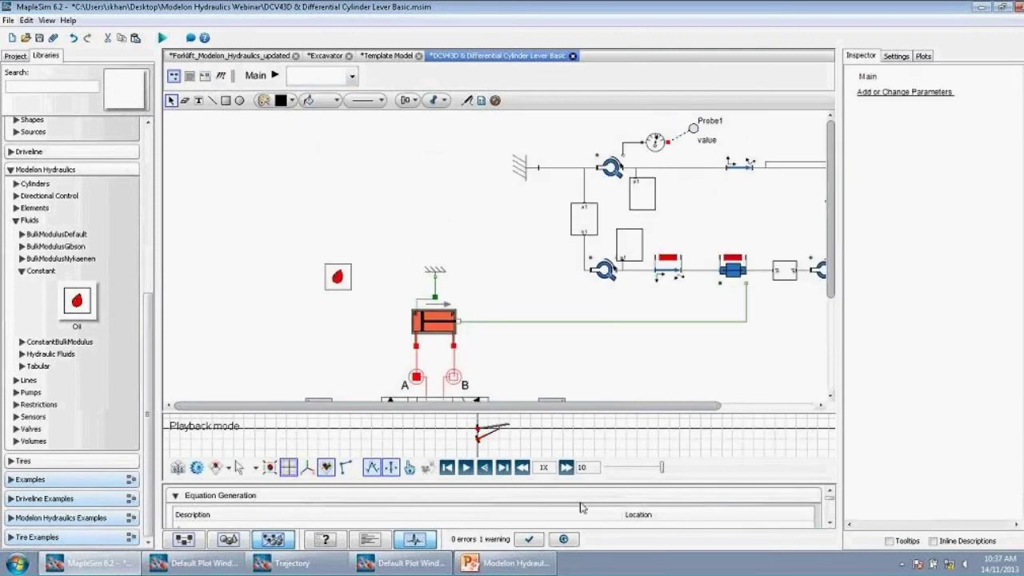
left_click(408, 563)
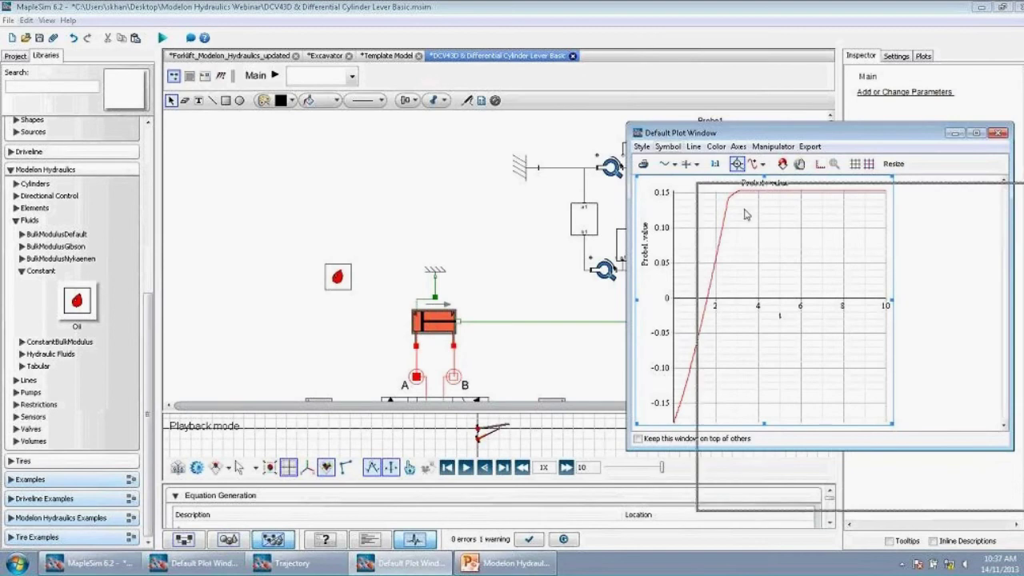
left_click_drag(662, 133, 732, 219)
left_click(416, 178)
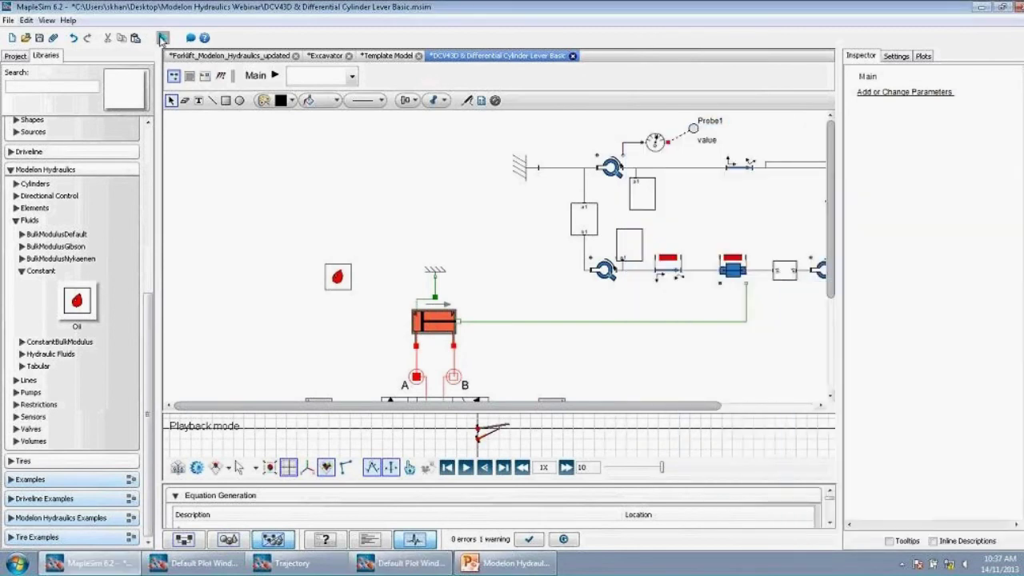
left_click(162, 38)
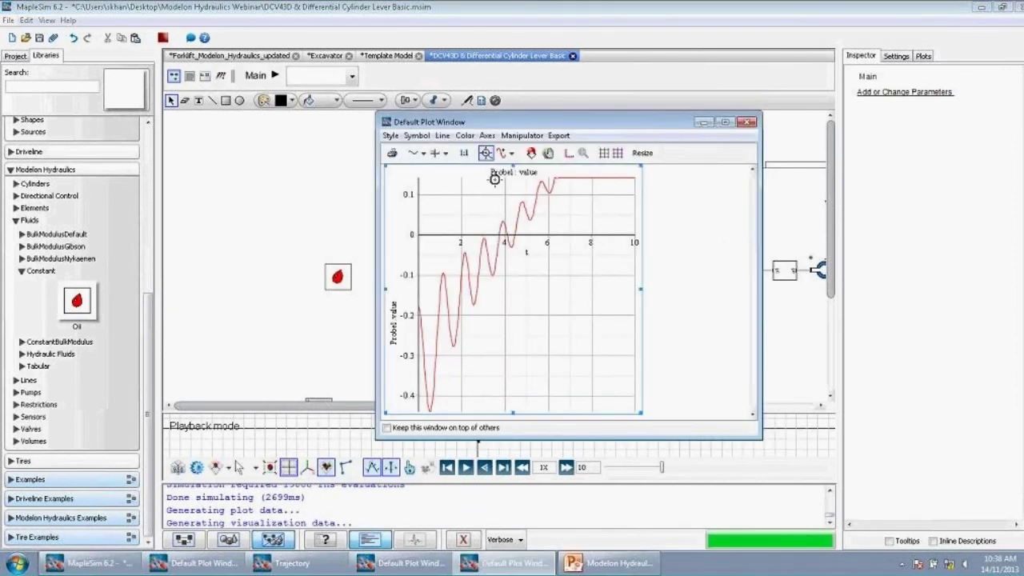
left_click_drag(467, 124, 746, 130)
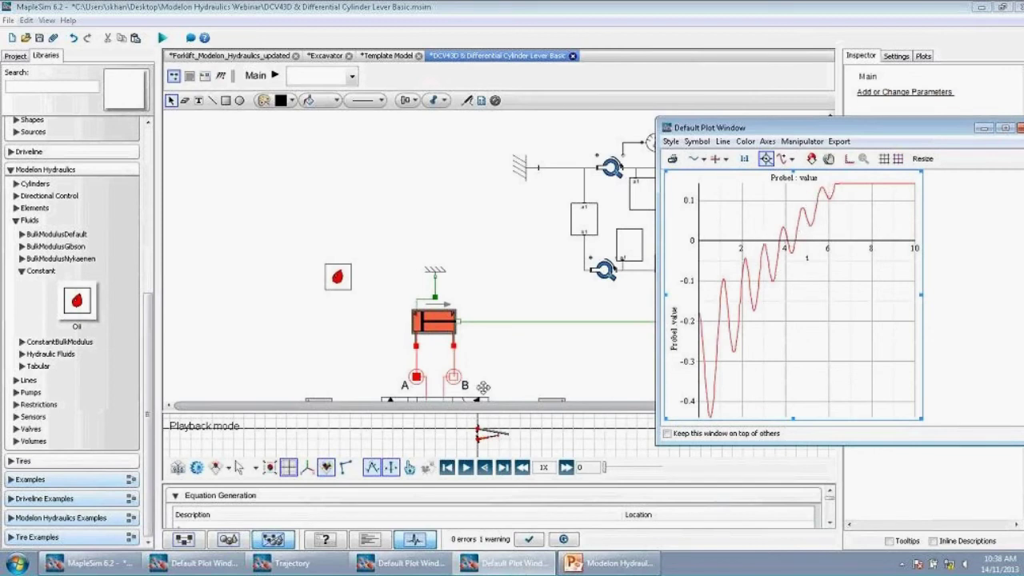
- Play and replay the lever's animation in an enlarged 3D view, and restore the view's smaller size
left_click_drag(452, 410, 460, 297)
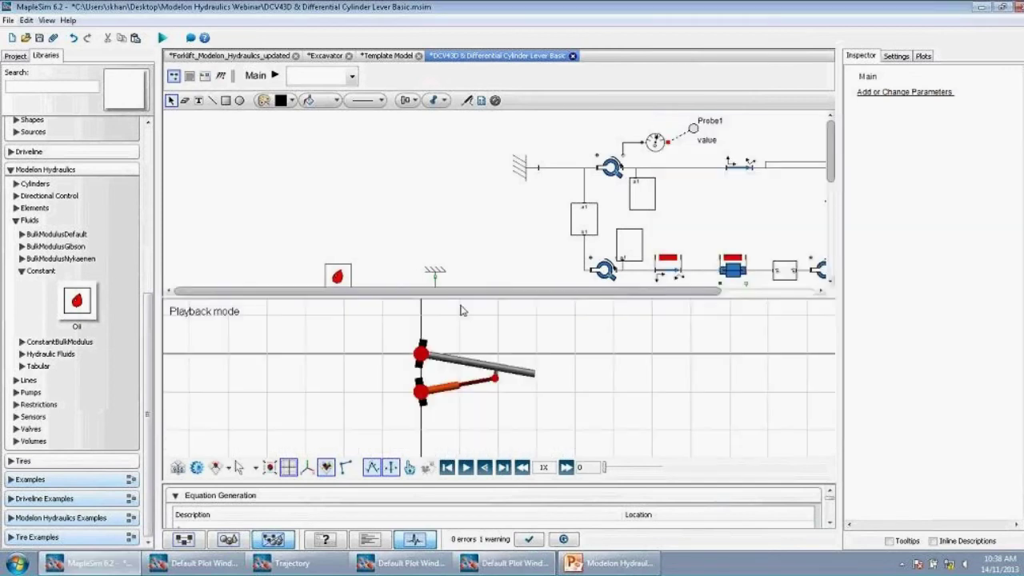
left_click(467, 469)
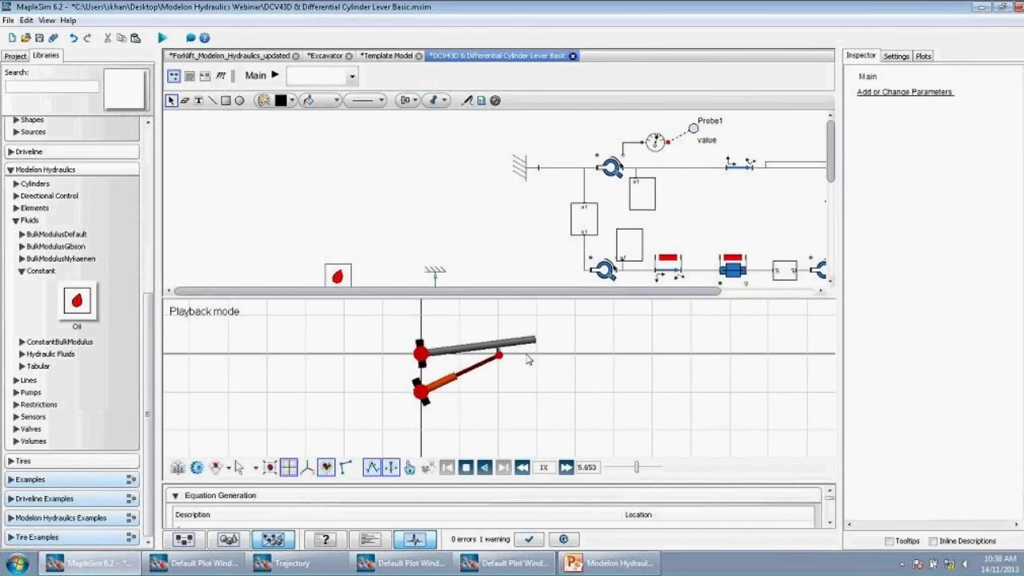
left_click(468, 469)
left_click(504, 469)
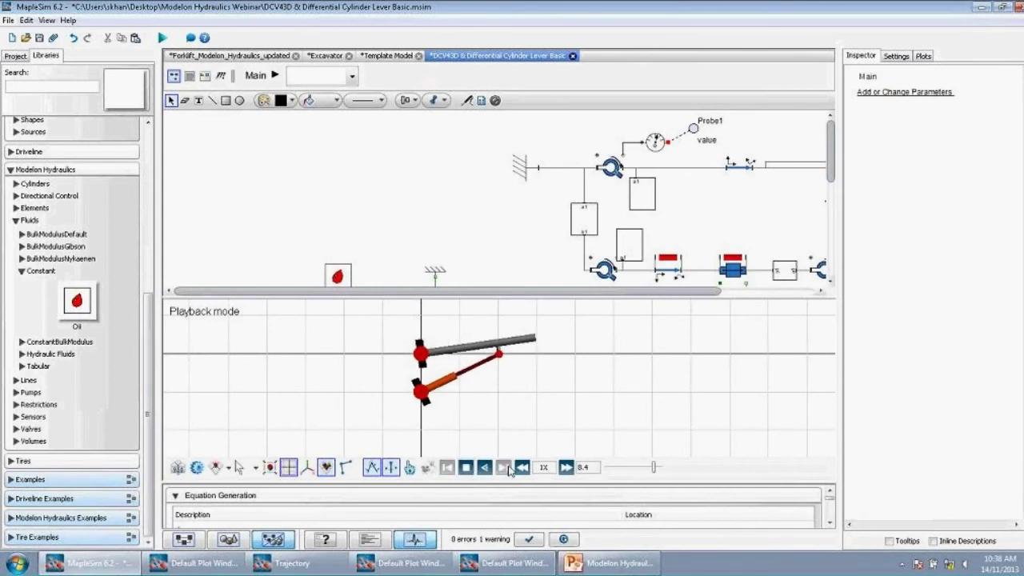
left_click_drag(656, 467, 596, 467)
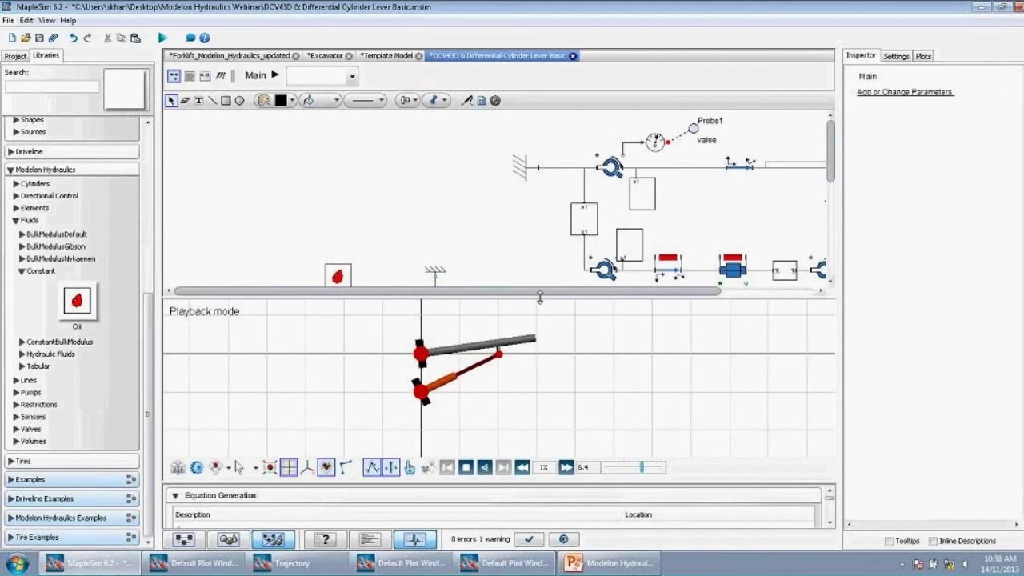
left_click_drag(540, 296, 542, 412)
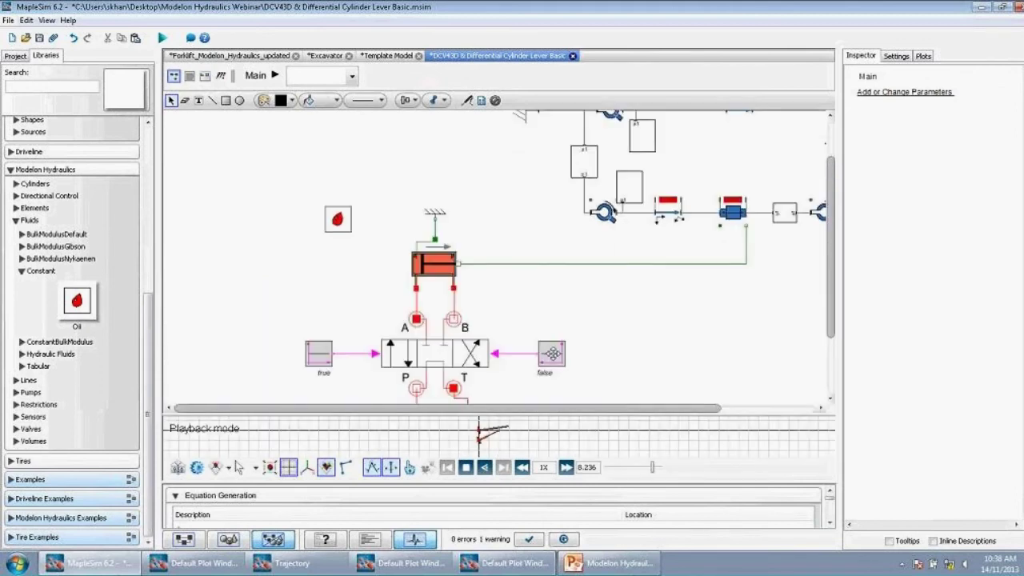
- Inspect the differential cylinder's friction and general parameters down to the end of the list
left_click(456, 268)
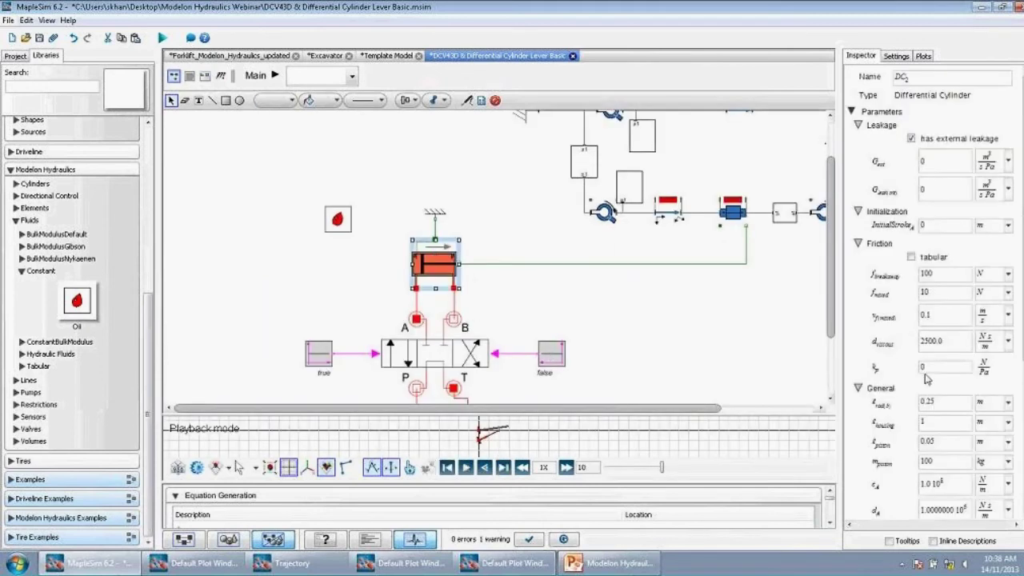
scroll(920, 392, "down", 2)
scroll(920, 404, "down", 3)
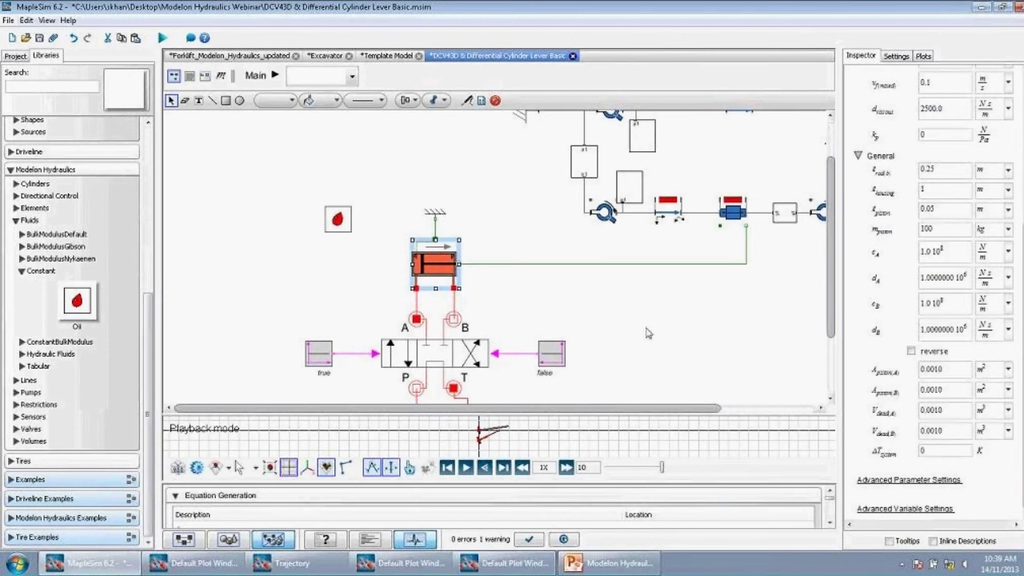
- Close the basic lever model, and open DCV43D & Differential Cylinder Lever Regenerative.msim
left_click(572, 56)
left_click(522, 300)
left_click(9, 20)
left_click(36, 48)
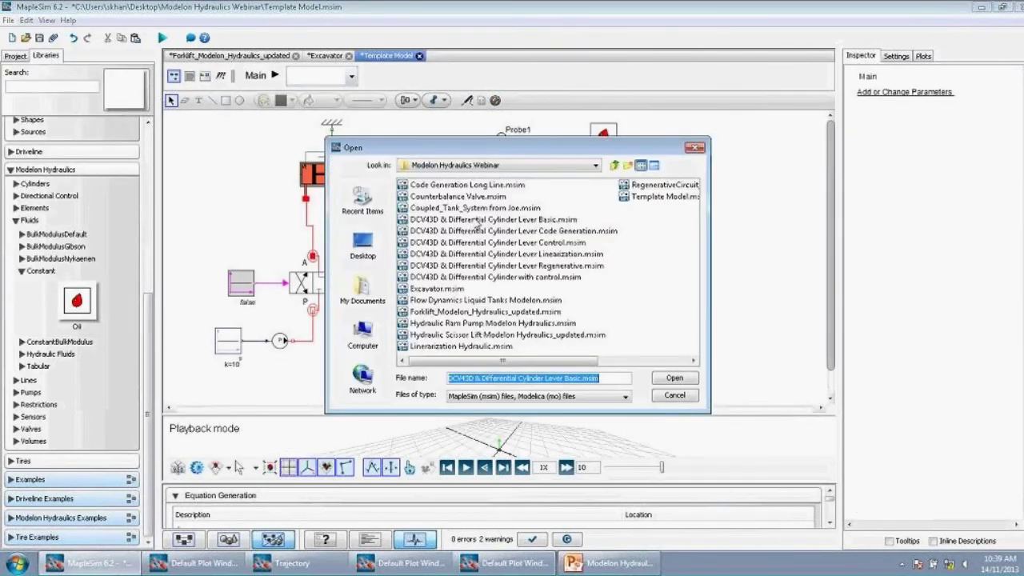
double_click(530, 265)
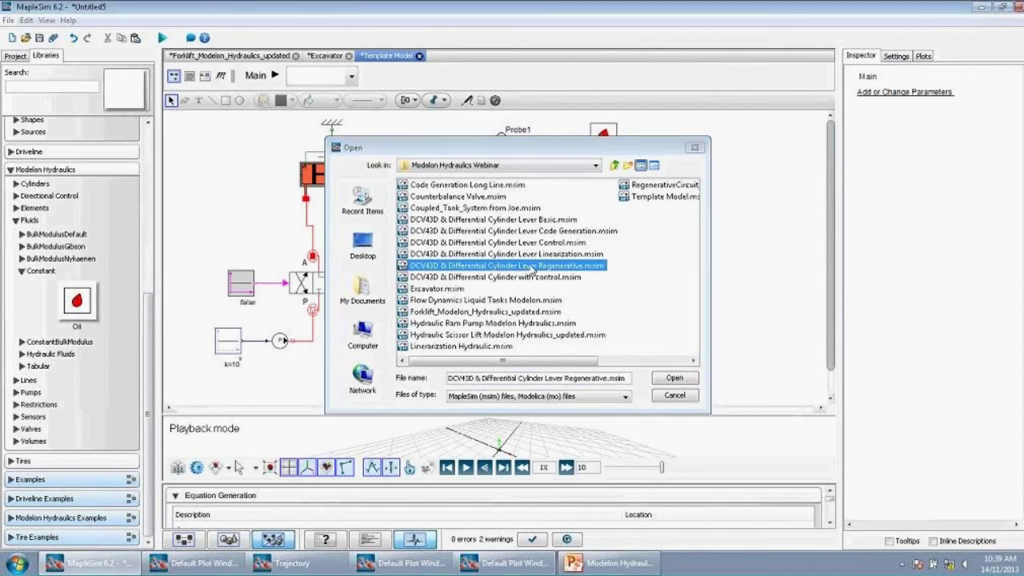
- Widen the model workspace, and examine the non-regenerative hydraulic circuit from its lever mechanism down to the pump
scroll(676, 368, "down", 1)
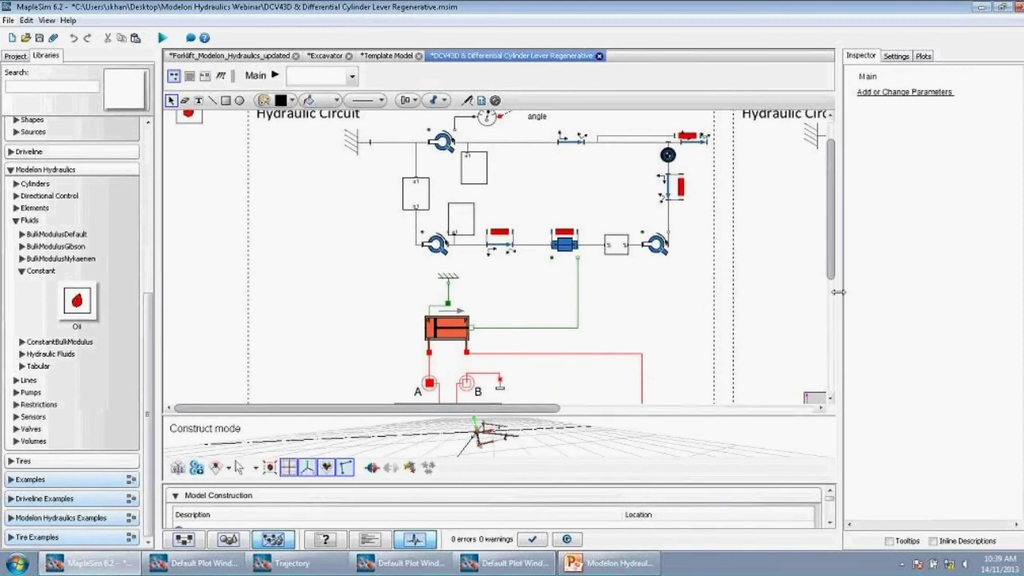
left_click_drag(846, 298, 968, 299)
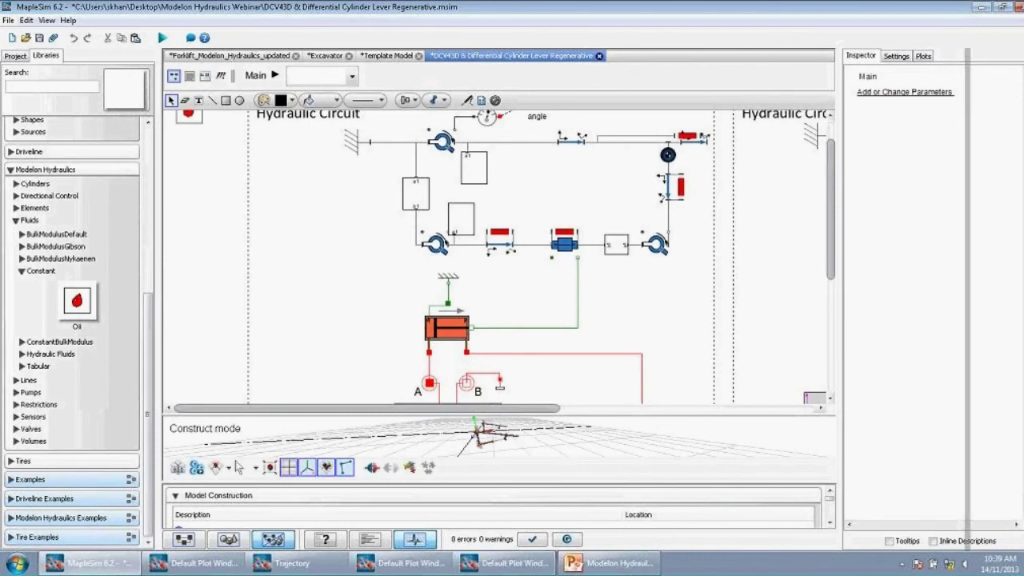
left_click_drag(594, 412, 812, 412)
scroll(800, 278, "up", 1)
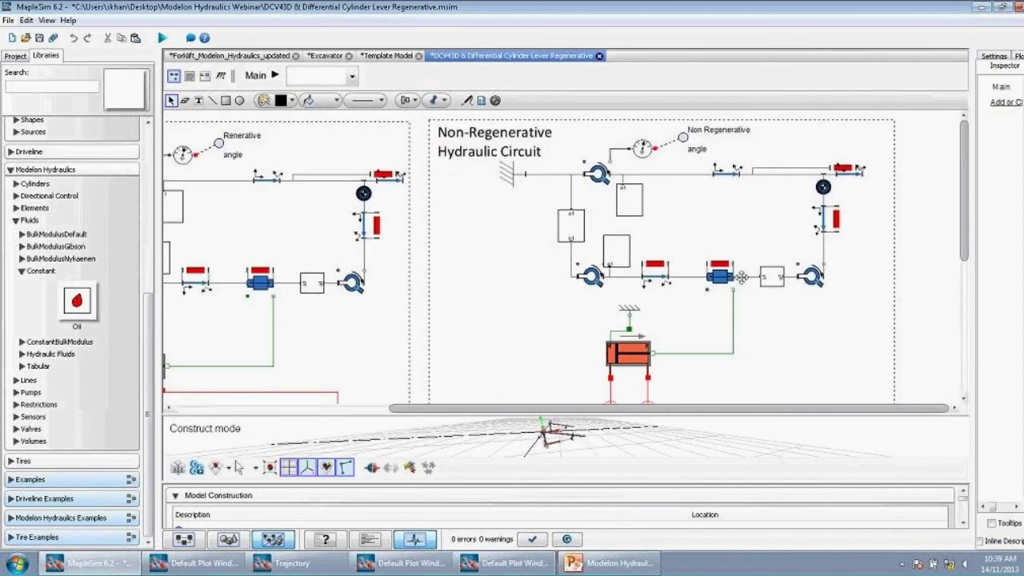
scroll(567, 256, "down", 1)
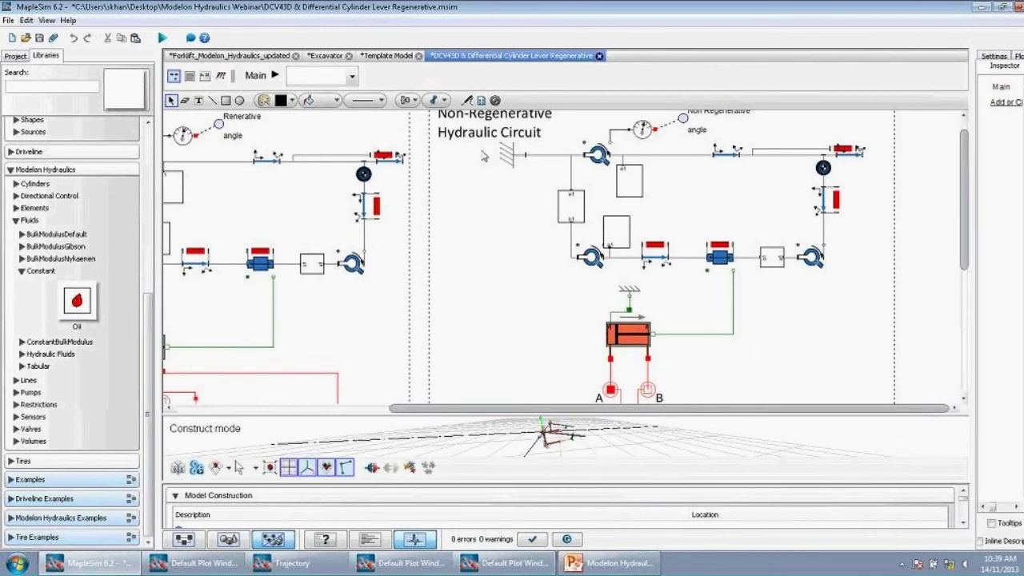
scroll(558, 288, "down", 4)
scroll(734, 364, "down", 2)
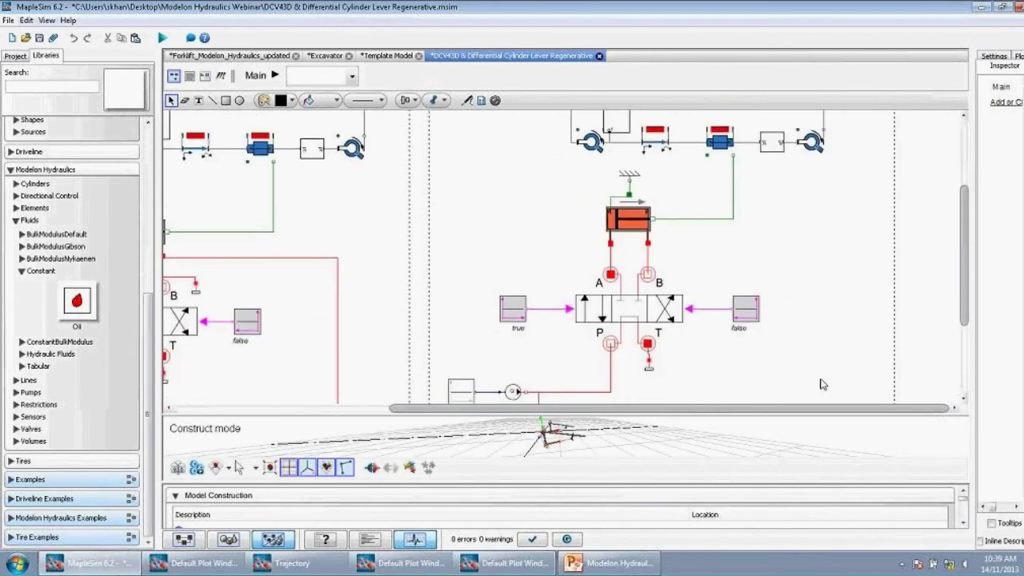
scroll(795, 384, "down", 3)
- Examine the regenerative hydraulic circuit, including the line from the cylinder's rod side back to the pump supply
left_click_drag(795, 407, 580, 404)
scroll(593, 381, "down", 2)
scroll(616, 376, "up", 6)
scroll(626, 377, "up", 5)
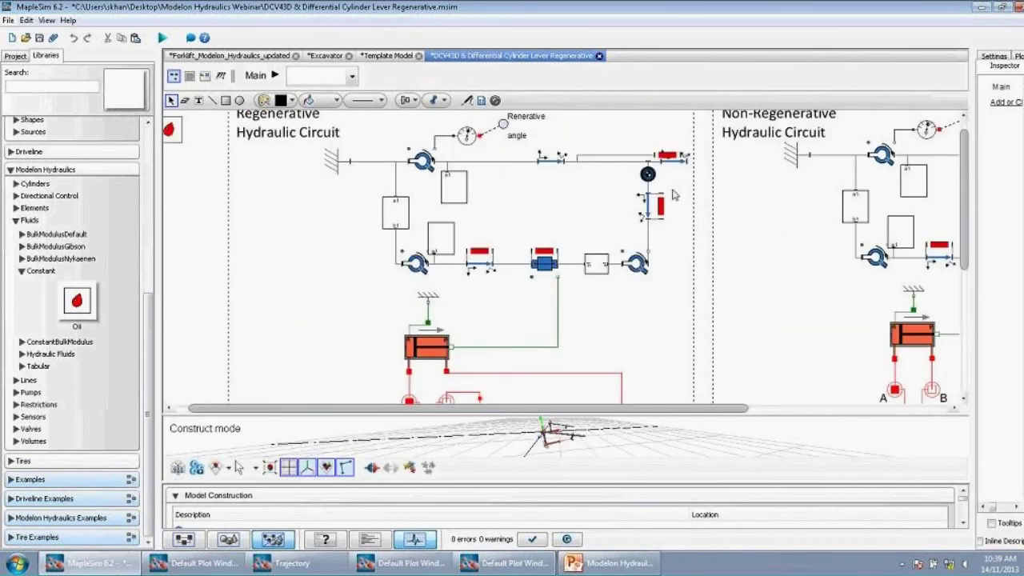
scroll(526, 324, "down", 7)
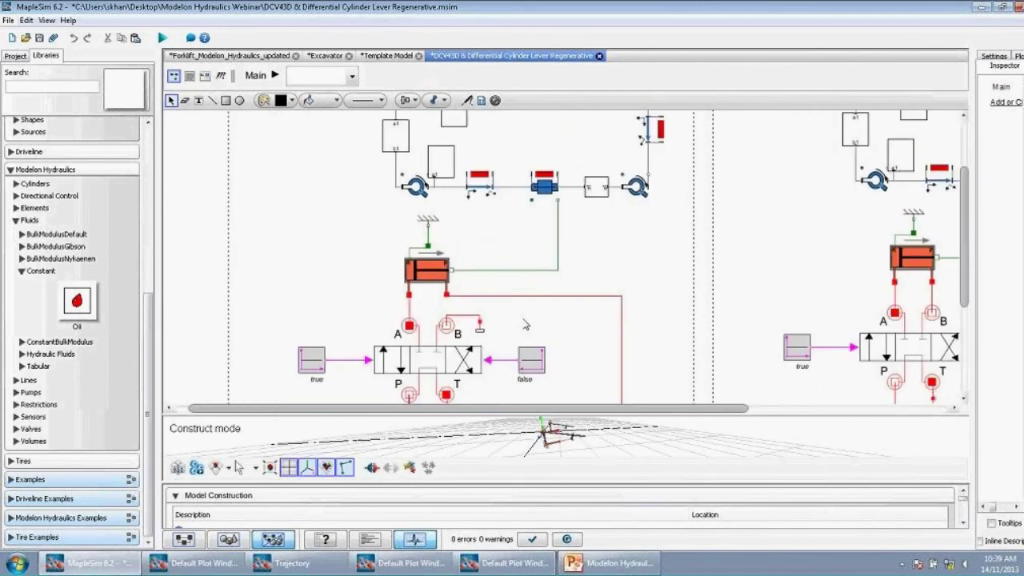
scroll(457, 237, "down", 1)
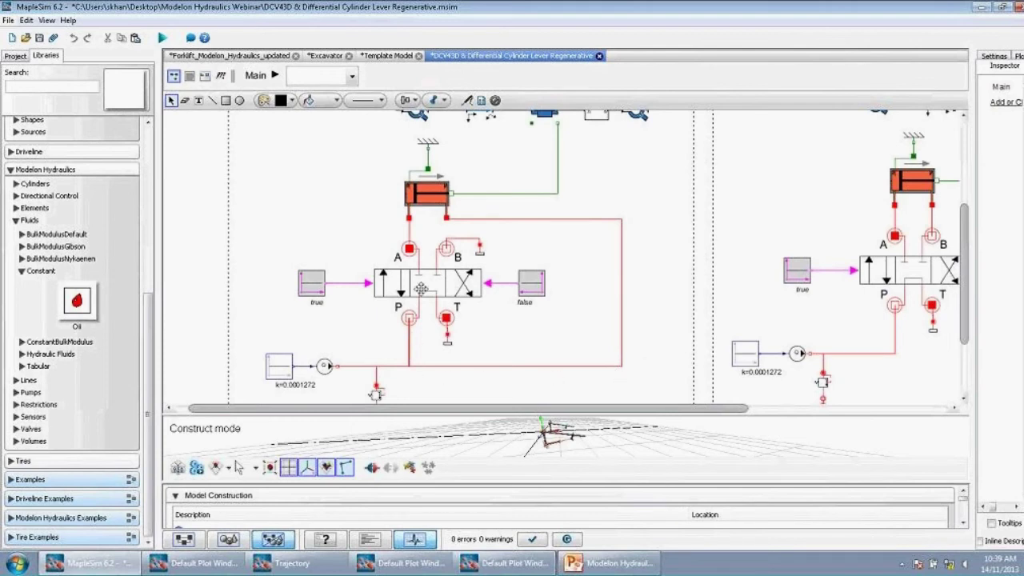
- Display the parameters of the regenerative circuit's differential cylinder, and start simulating the model
left_click(436, 192)
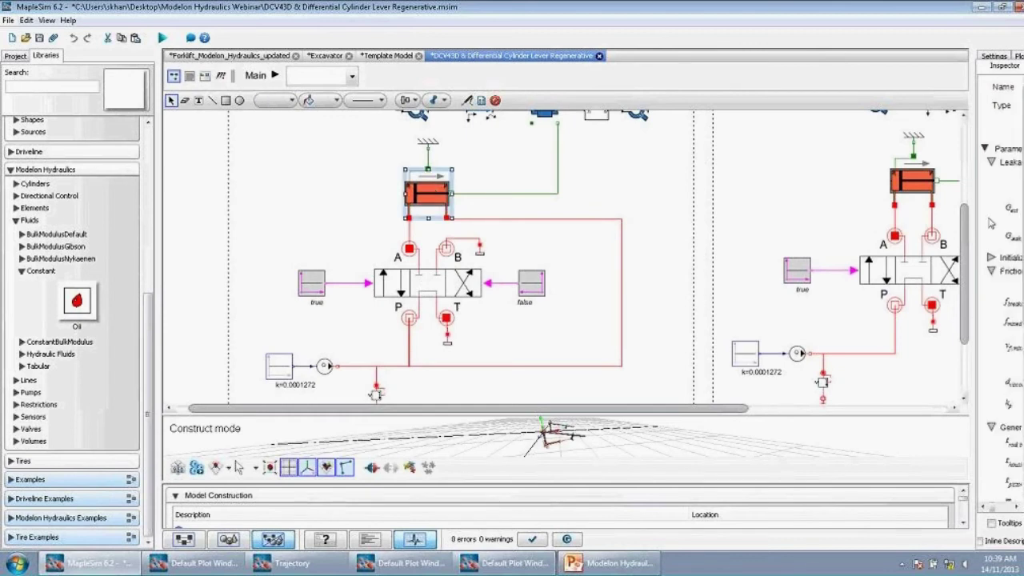
left_click_drag(973, 218, 900, 217)
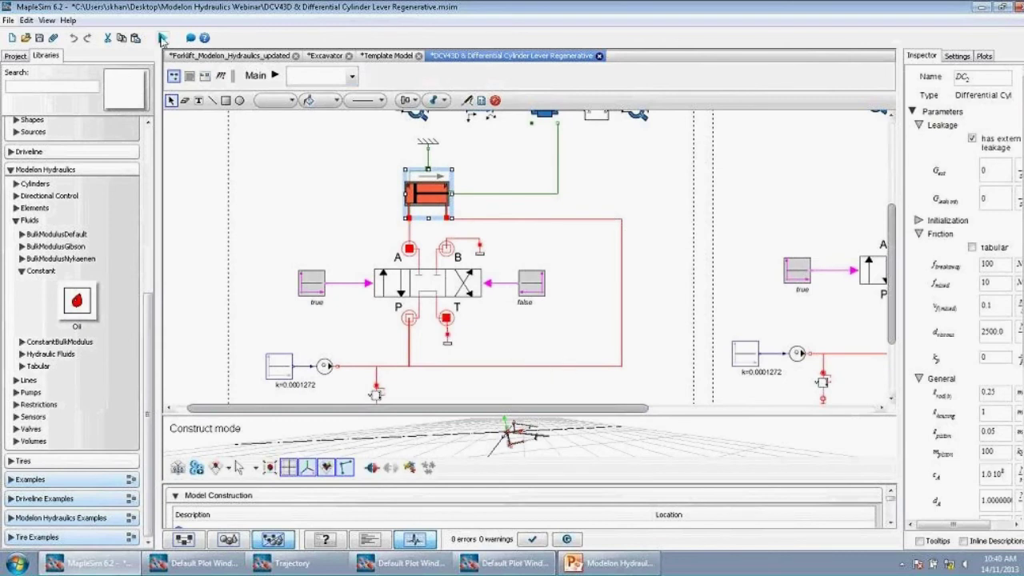
left_click(162, 38)
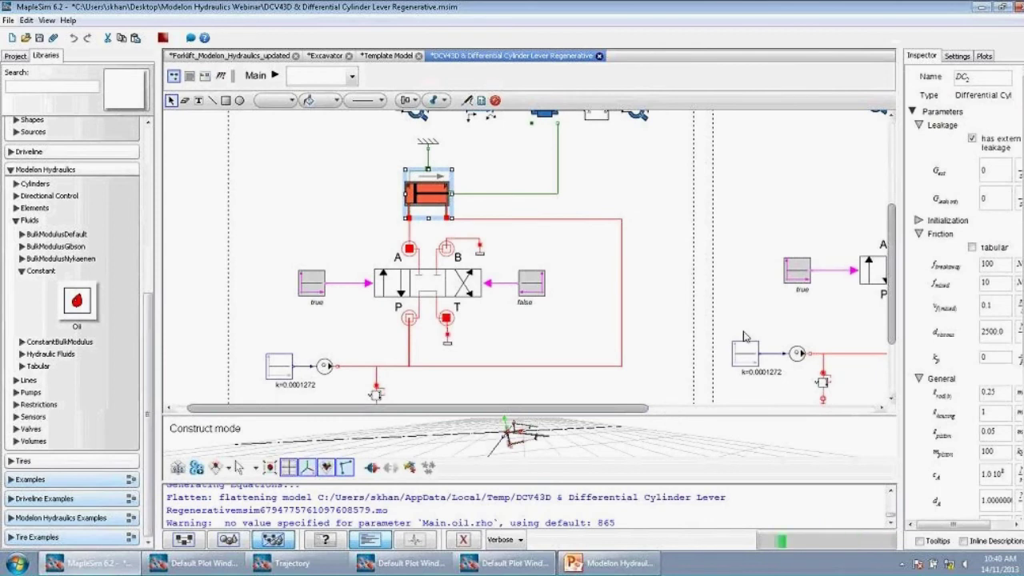
- Widen the parameter pane, and examine the differential cylinder's leakage, friction and general parameters
scroll(744, 344, "down", 1)
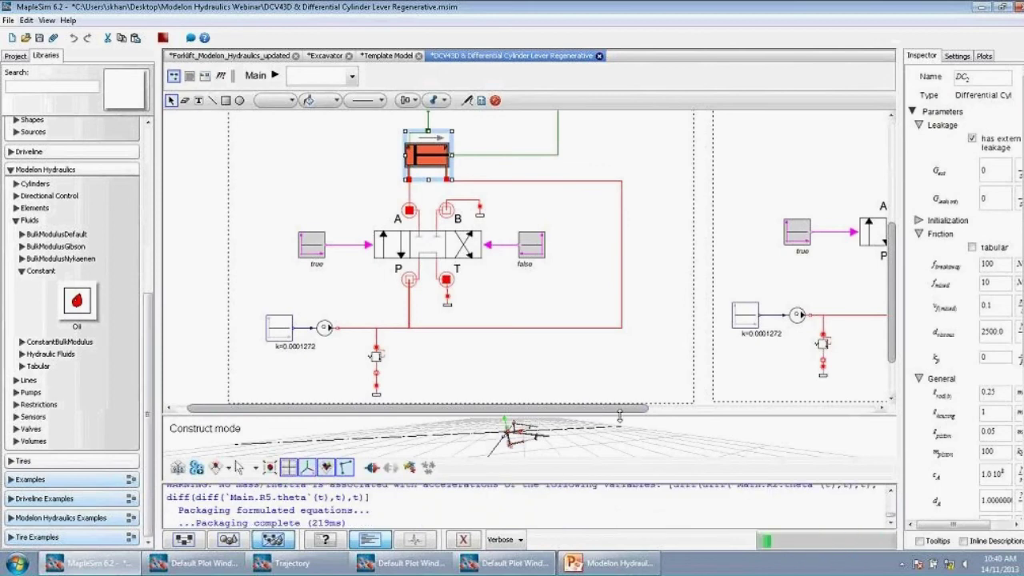
left_click_drag(900, 251, 829, 273)
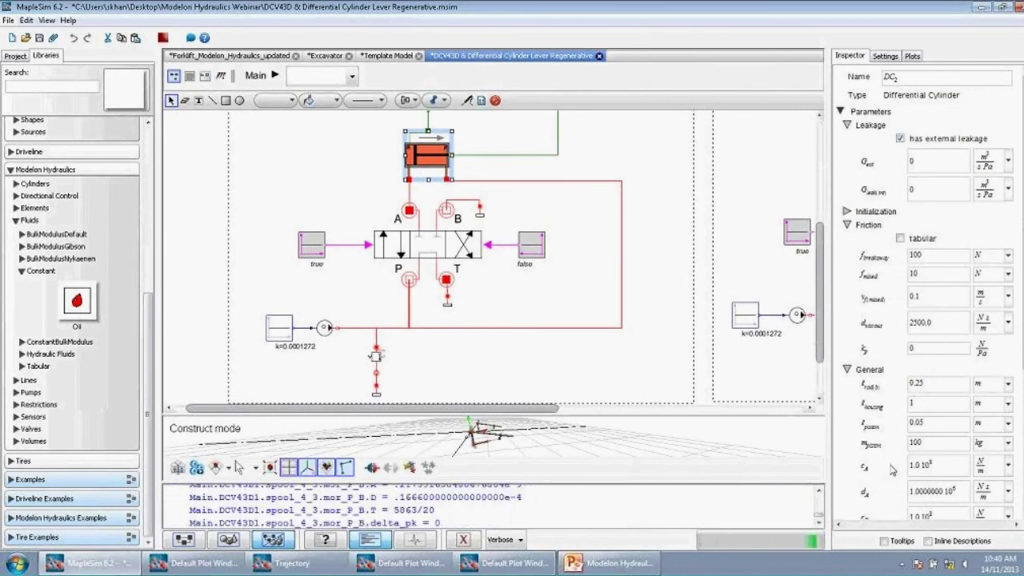
scroll(889, 469, "down", 1)
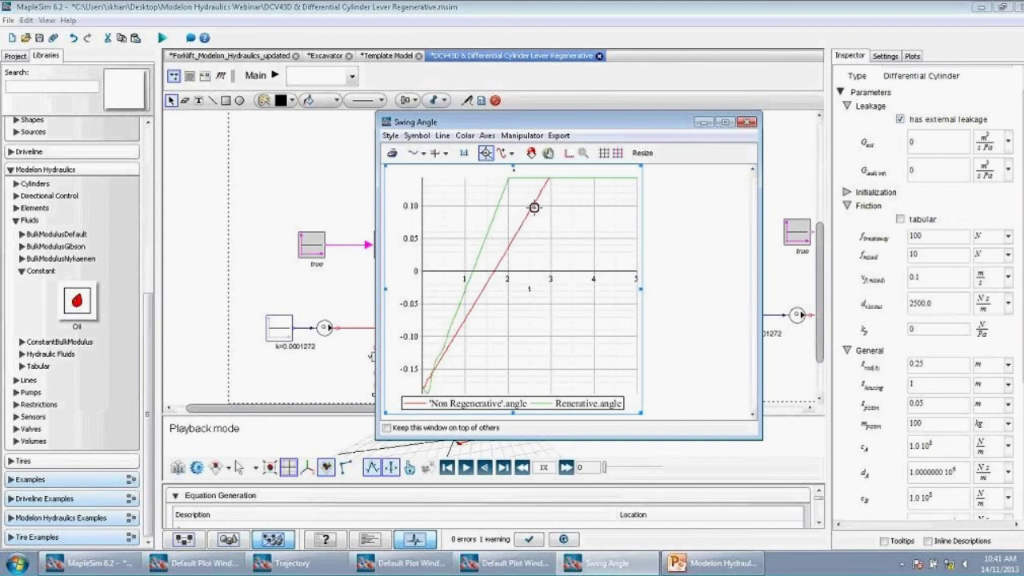
- Close the Swing Angle plot window, and open DCV43D & Differential Cylinder Lever Control.msim
left_click(745, 125)
left_click(8, 20)
left_click(32, 49)
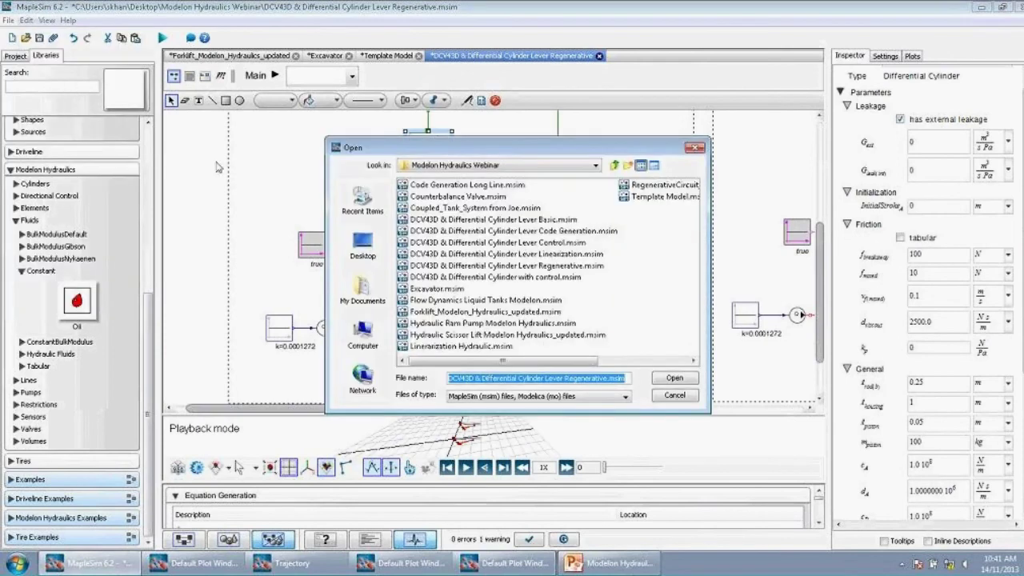
double_click(432, 242)
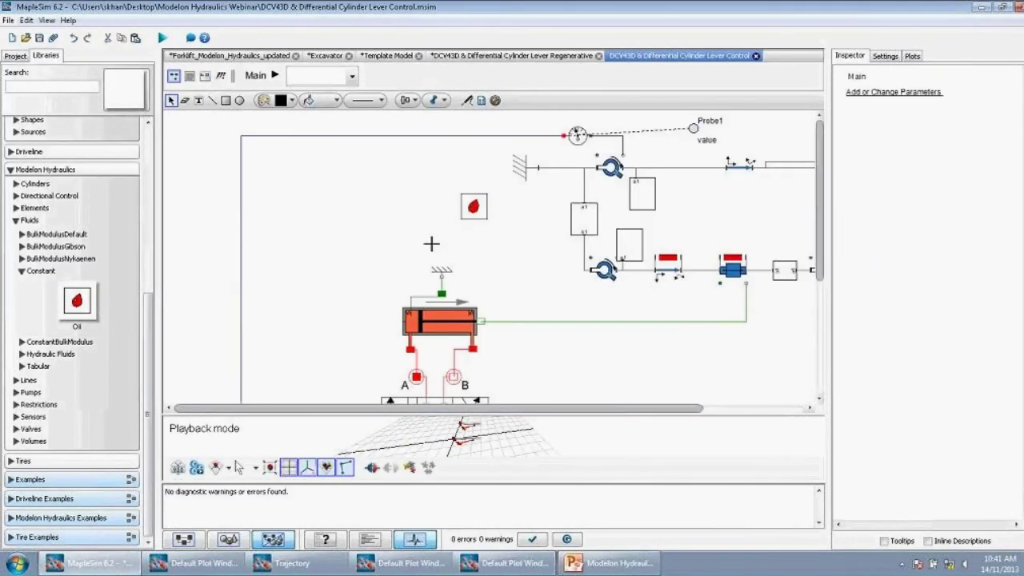
- Widen the model workspace, and examine the lever mechanism with its angle sensor and connected differential cylinder
scroll(640, 270, "down", 1)
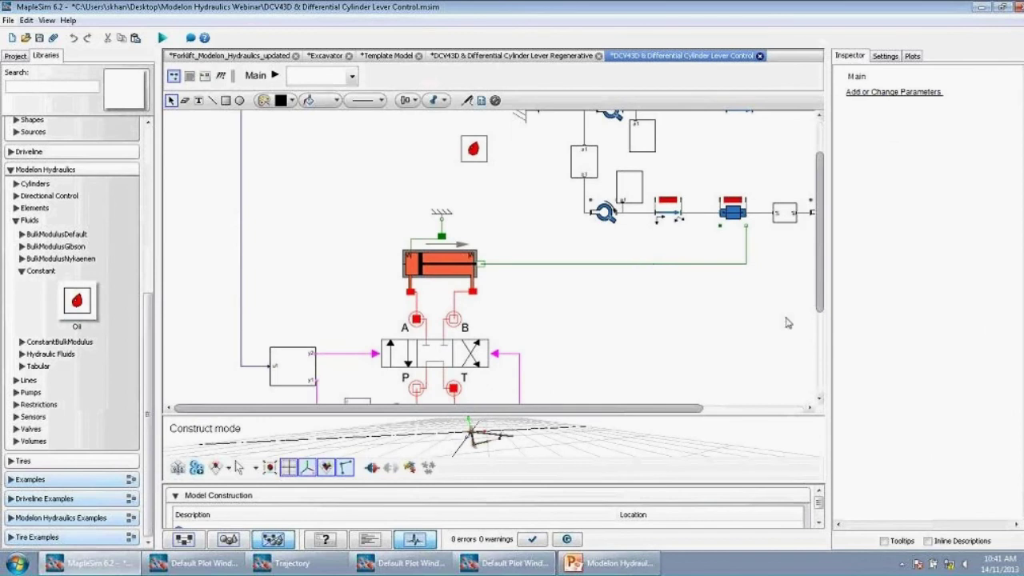
left_click_drag(842, 309, 978, 310)
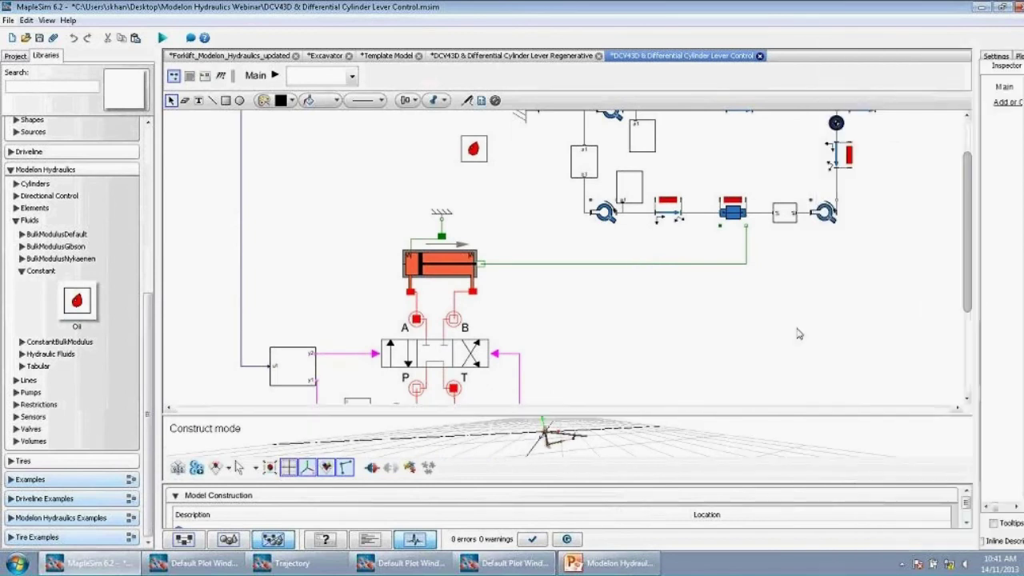
scroll(784, 339, "up", 2)
scroll(786, 339, "up", 1)
scroll(786, 339, "down", 1)
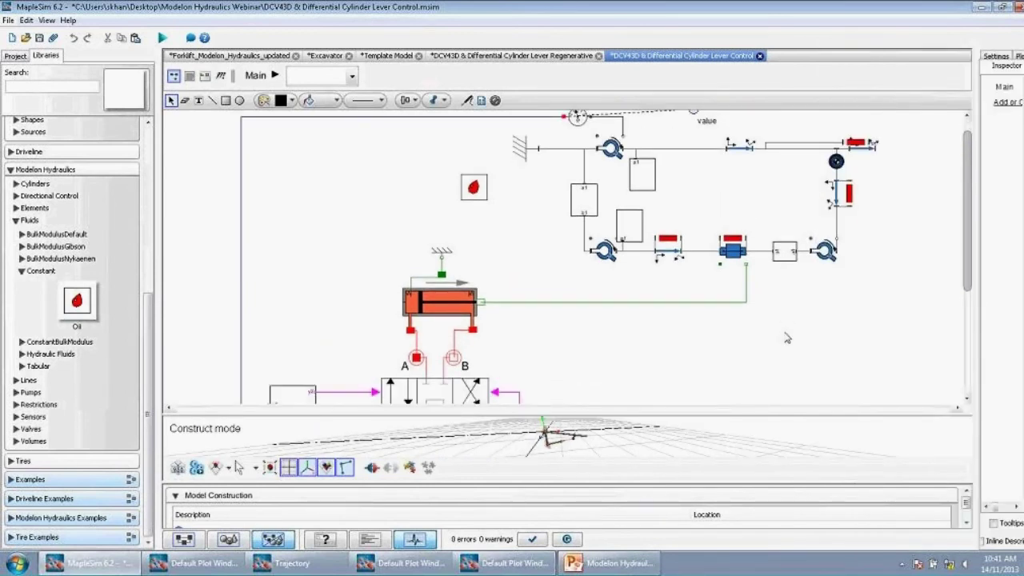
- Look inside the control subsystem that drives the directional valve, and return to the main model level
scroll(787, 338, "down", 6)
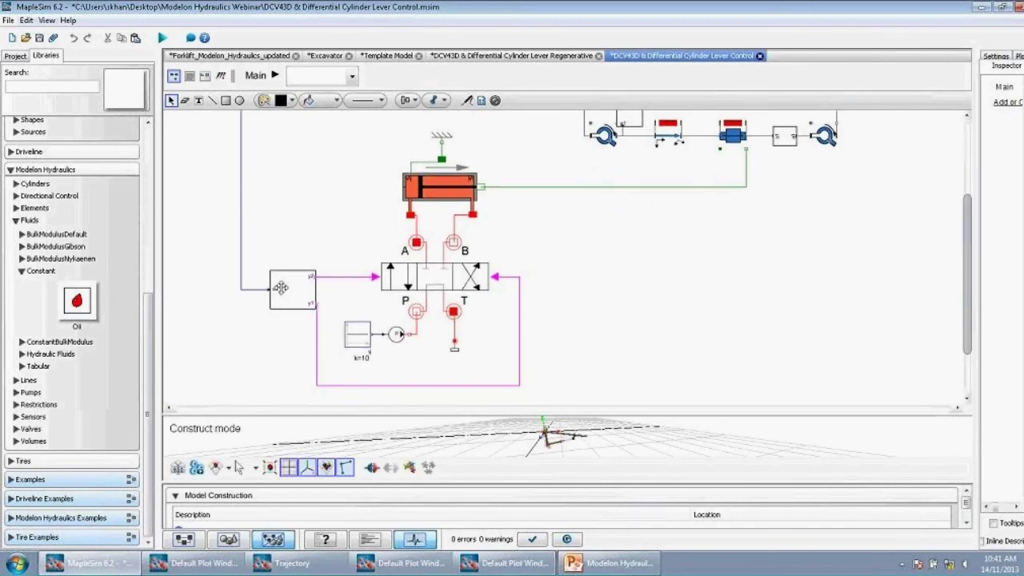
double_click(280, 287)
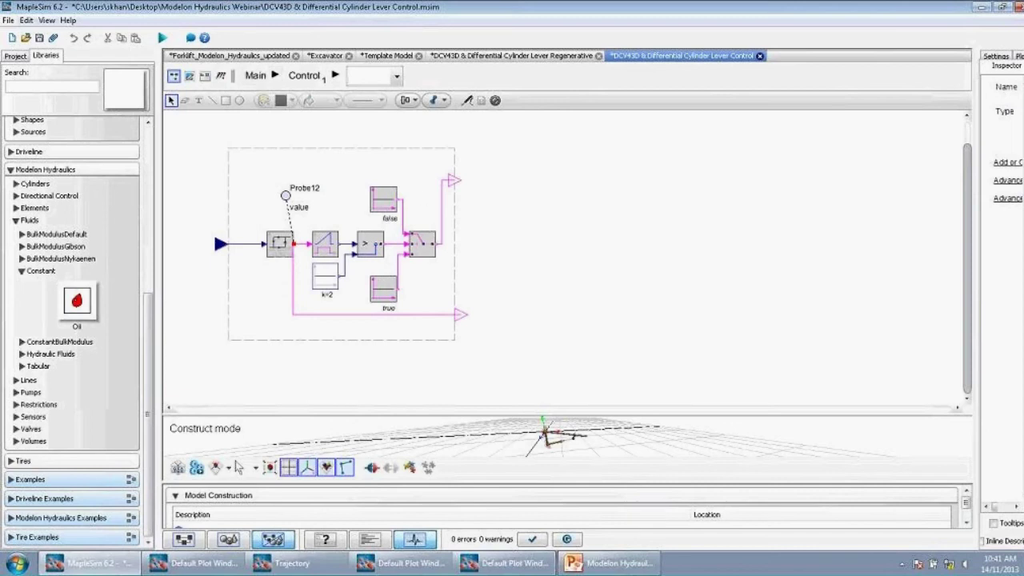
left_click(256, 76)
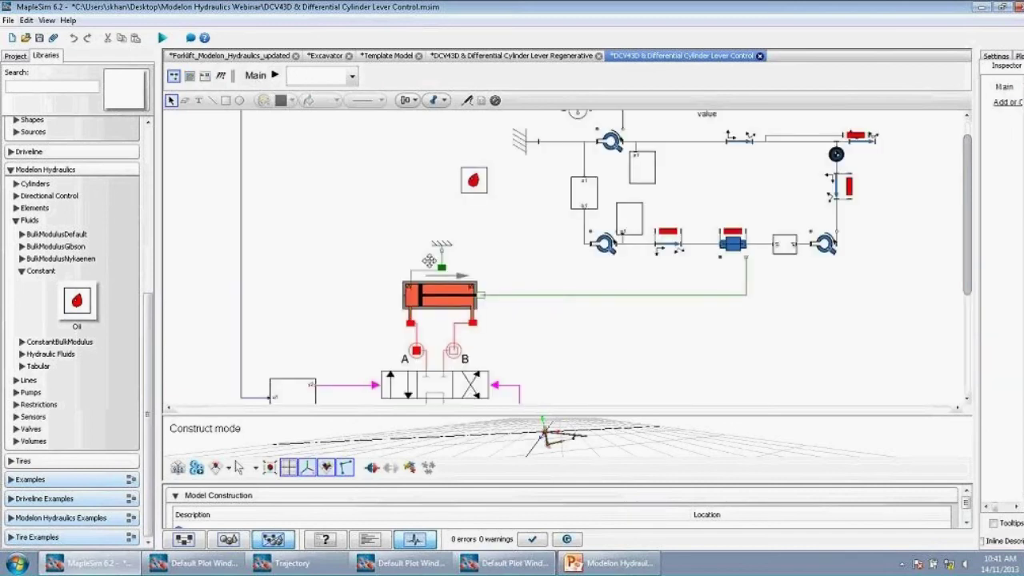
- Simulate the lever control model, enlarge the 3-D view, and play the animation at 2X speed
left_click(163, 38)
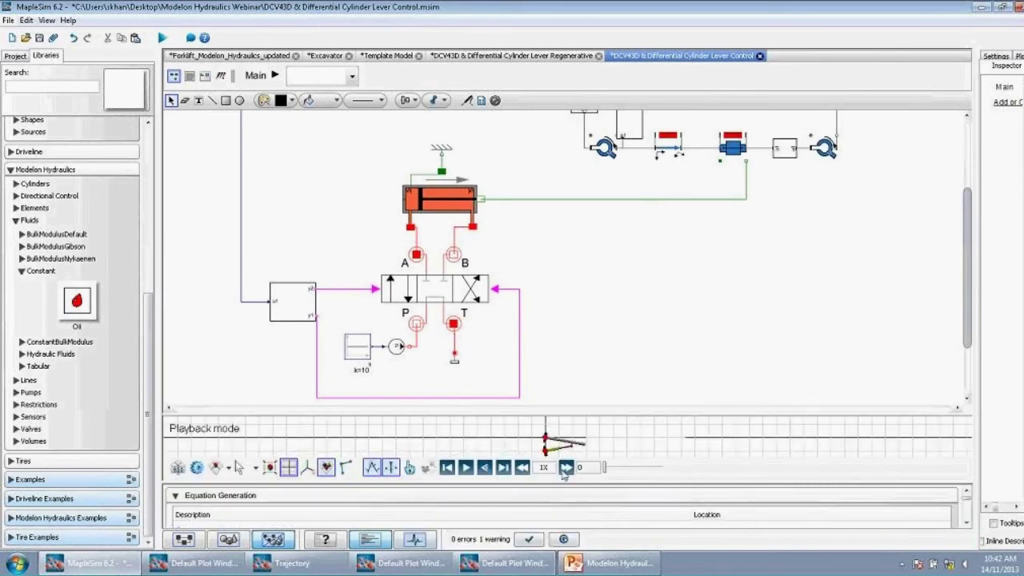
left_click_drag(552, 407, 552, 358)
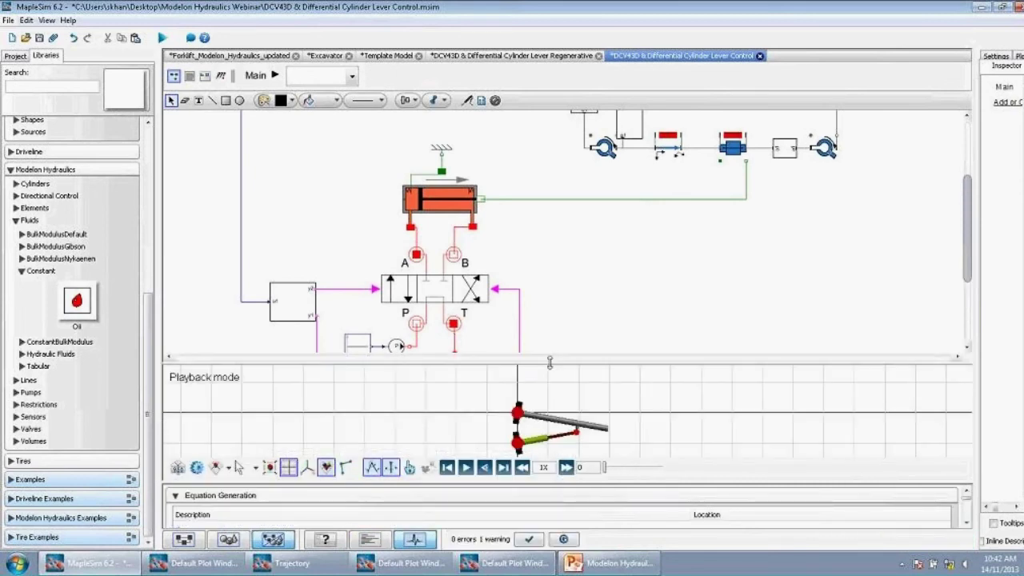
left_click(464, 467)
left_click(566, 467)
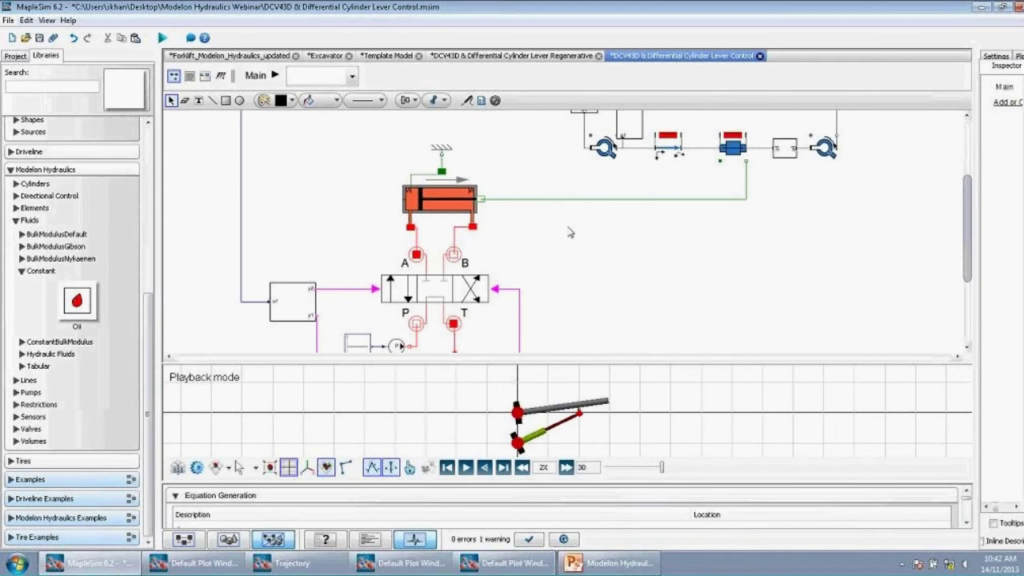
- Open the model file DCV43D & Differential Cylinder Lever Code Generation.msim
left_click(10, 20)
left_click(16, 48)
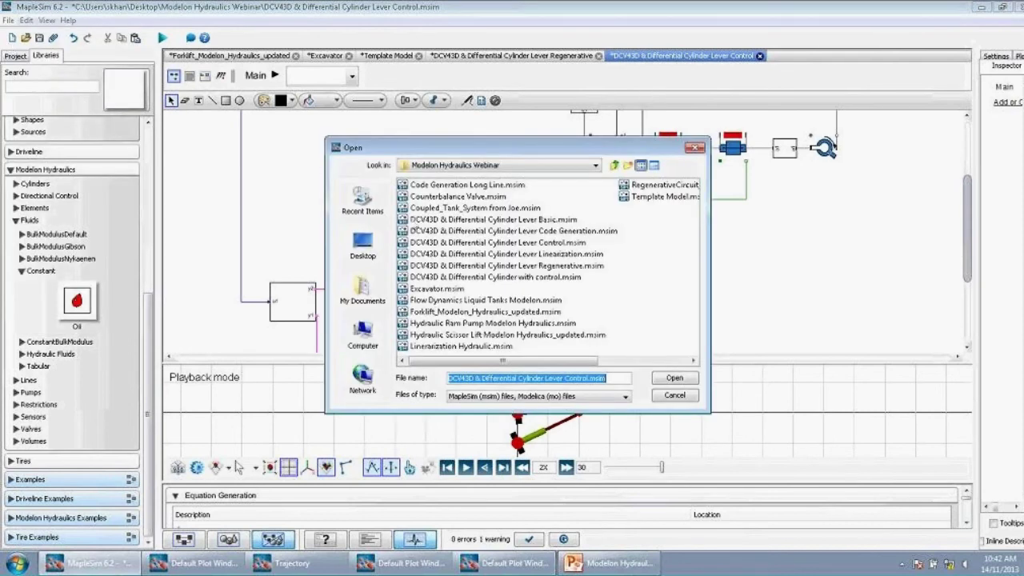
left_click(416, 231)
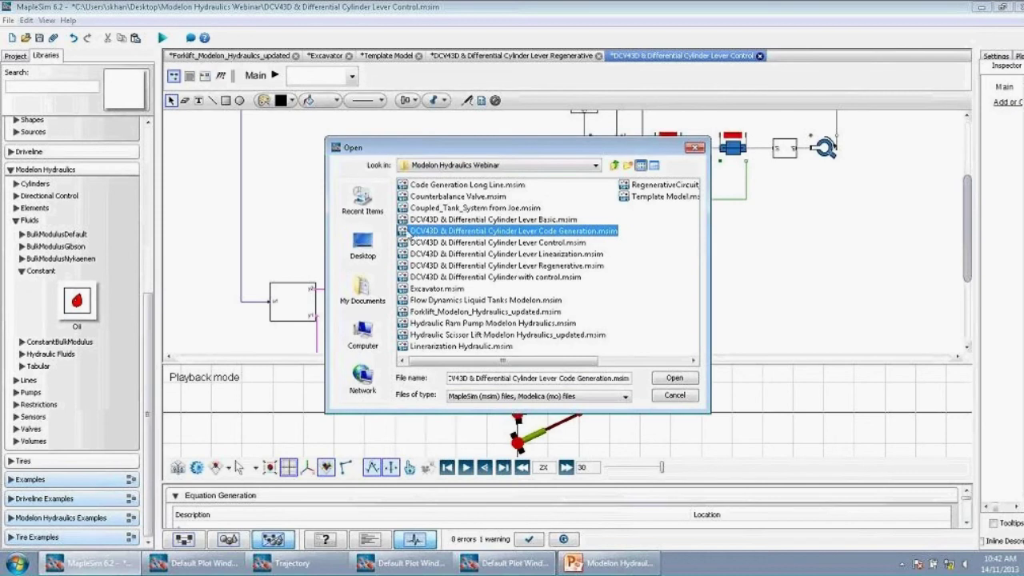
left_click(408, 235)
double_click(404, 234)
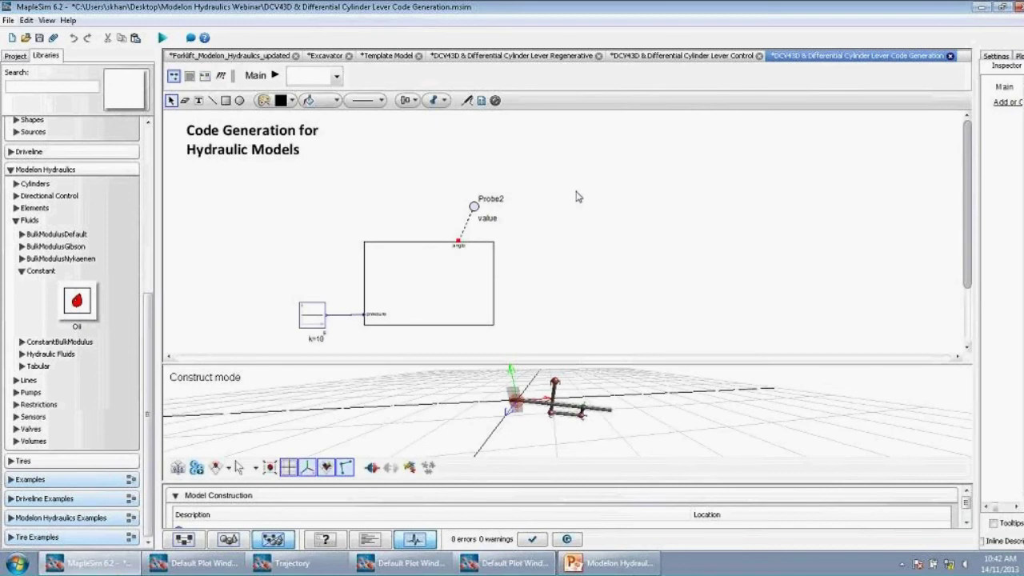
- Review the available attachment templates, and create an attachment for the model from the Code Generation template
left_click(47, 20)
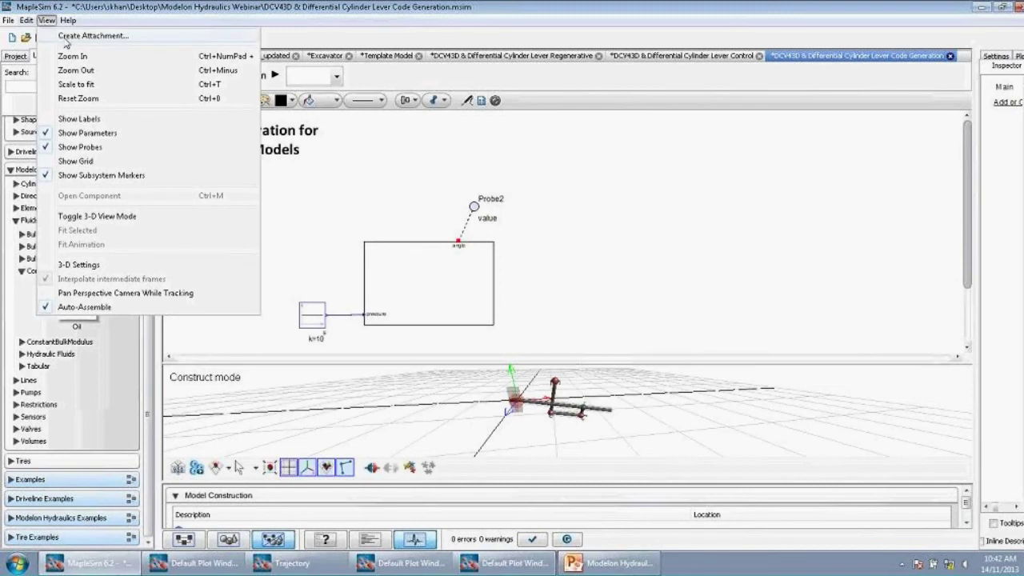
left_click(91, 36)
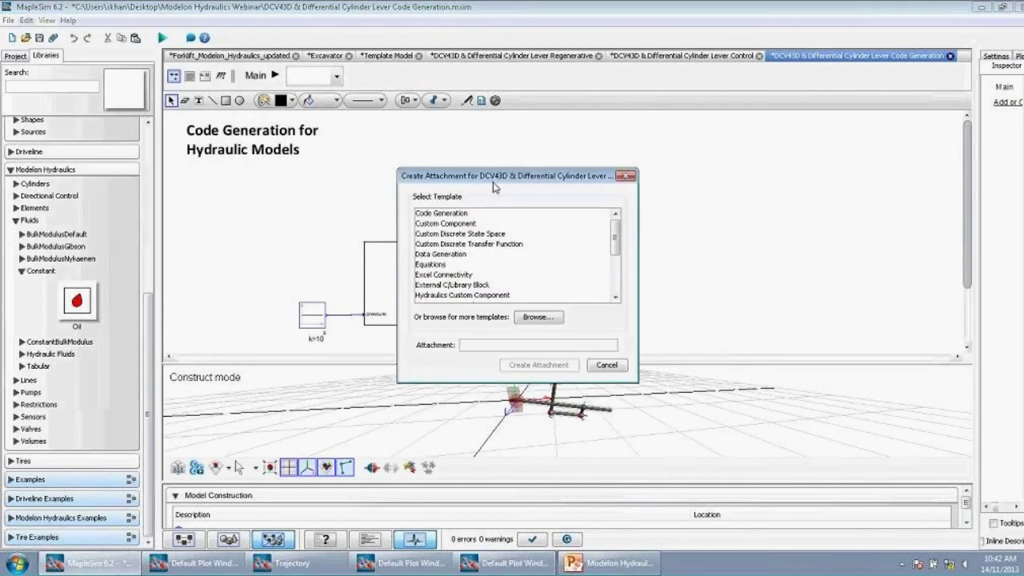
left_click_drag(521, 180, 640, 158)
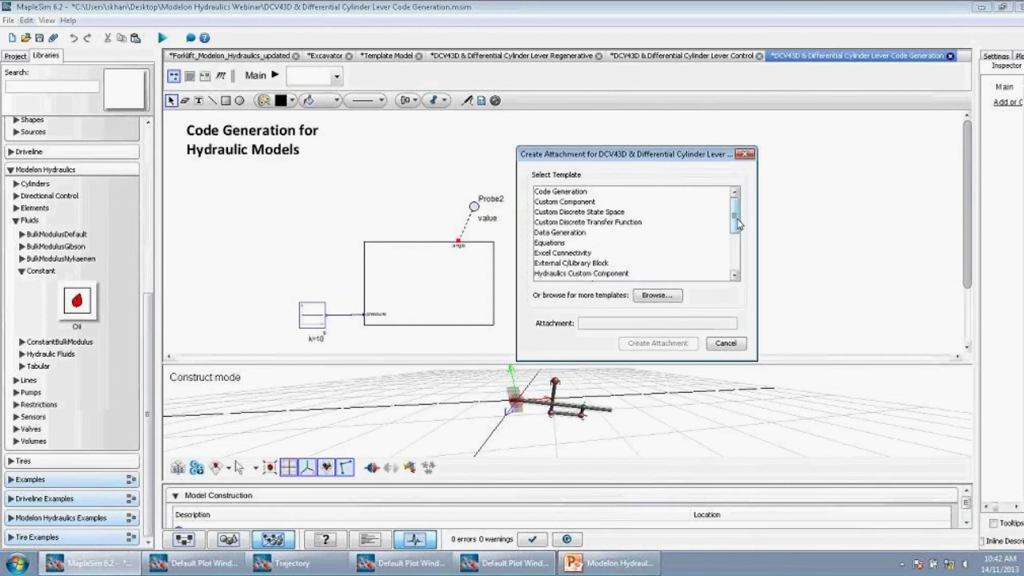
left_click_drag(737, 222, 736, 264)
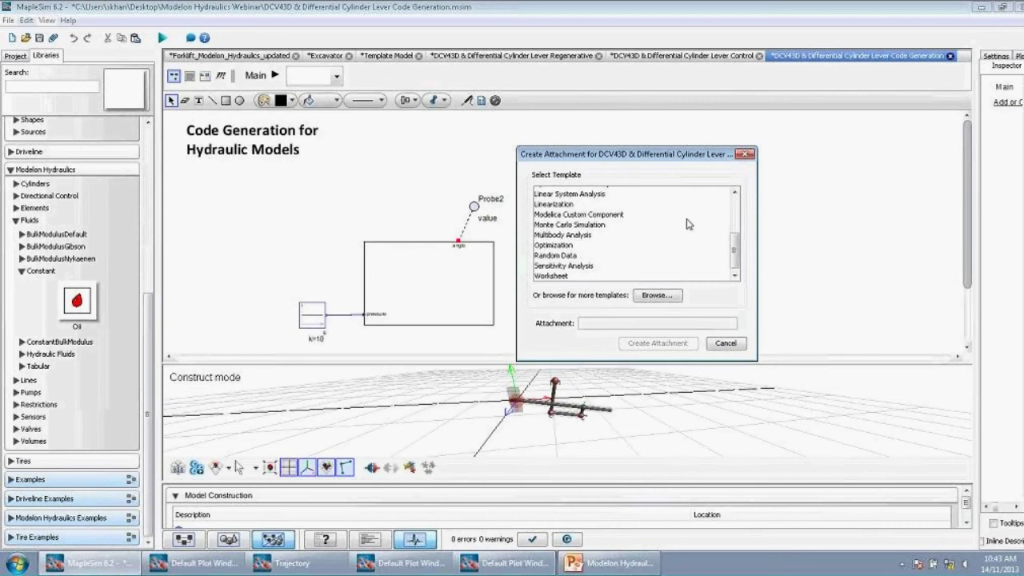
left_click_drag(736, 249, 745, 215)
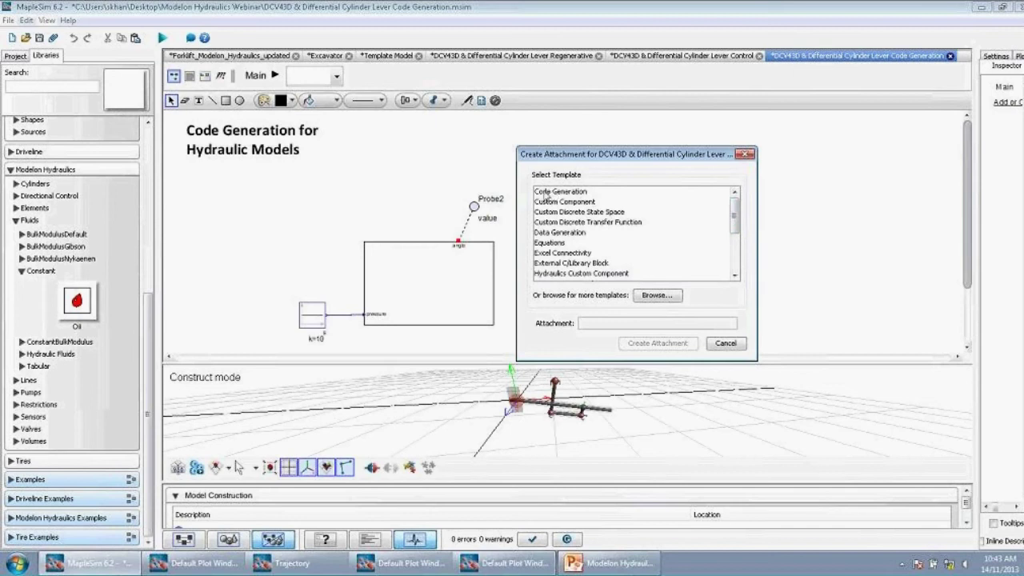
left_click(545, 195)
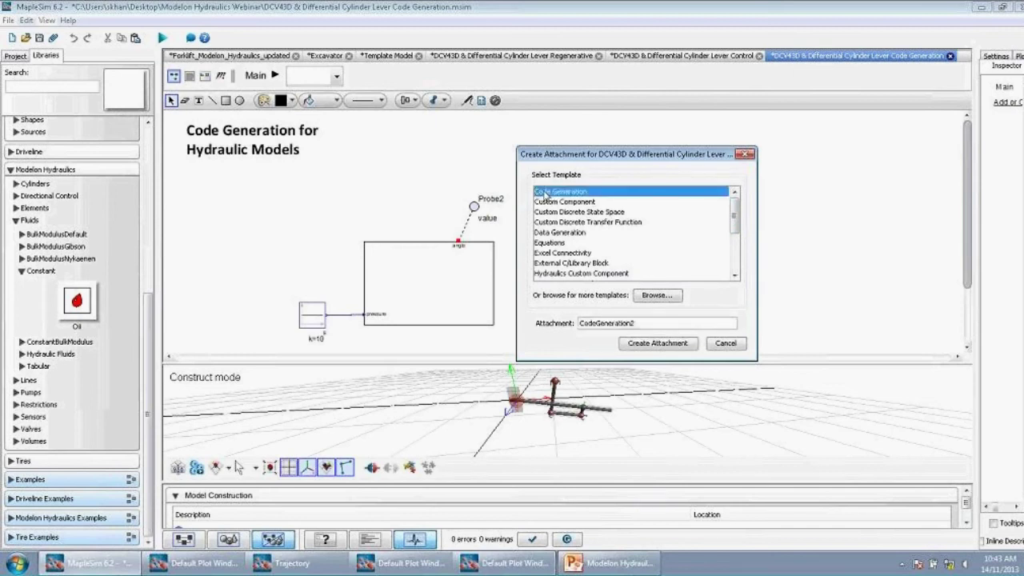
left_click(656, 344)
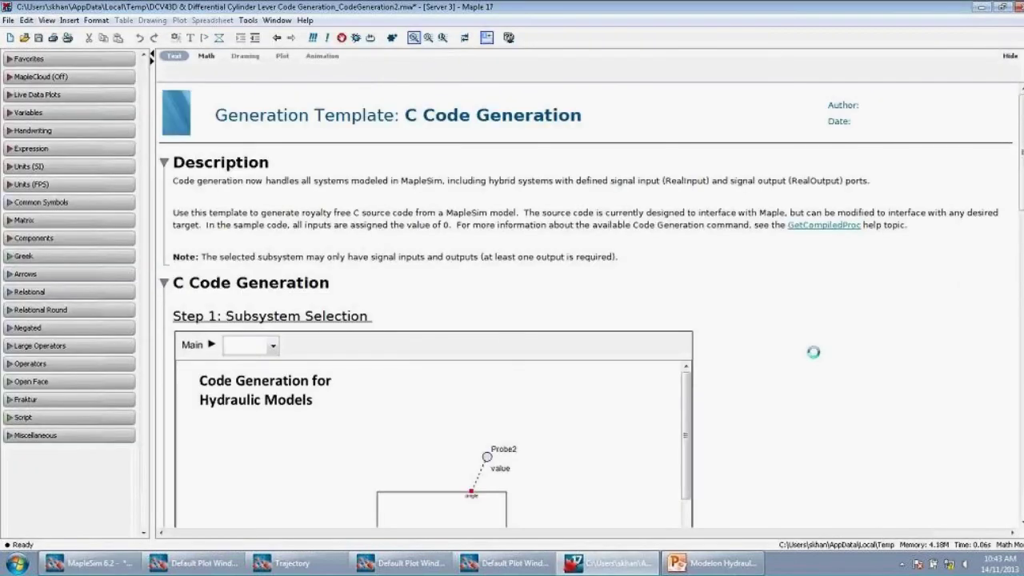
- Select the Sub1 subsystem in the C Code Generation worksheet, and load it
scroll(1019, 244, "down", 3)
left_click_drag(1019, 237, 1022, 216)
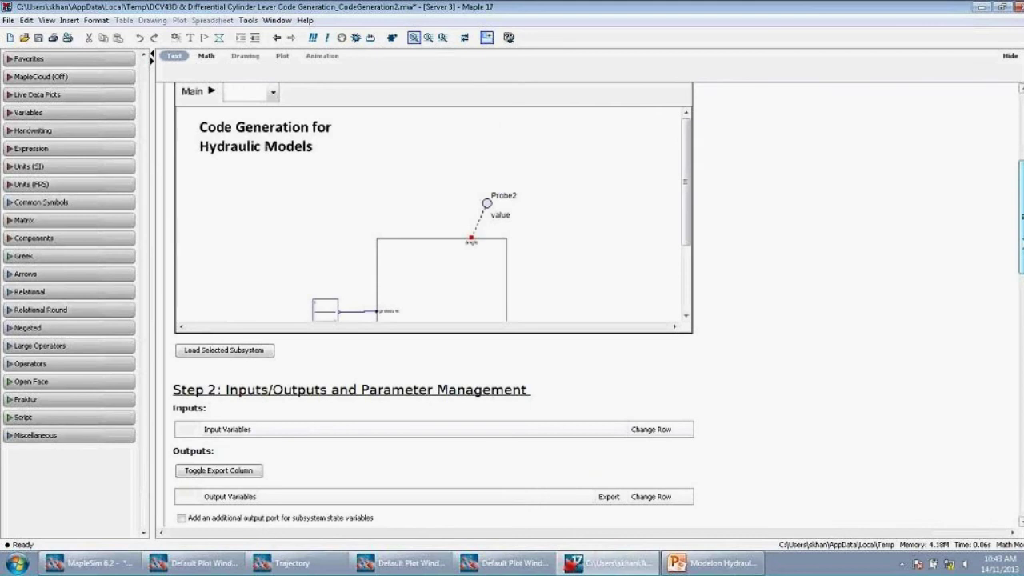
scroll(272, 148, "up", 1)
left_click(272, 146)
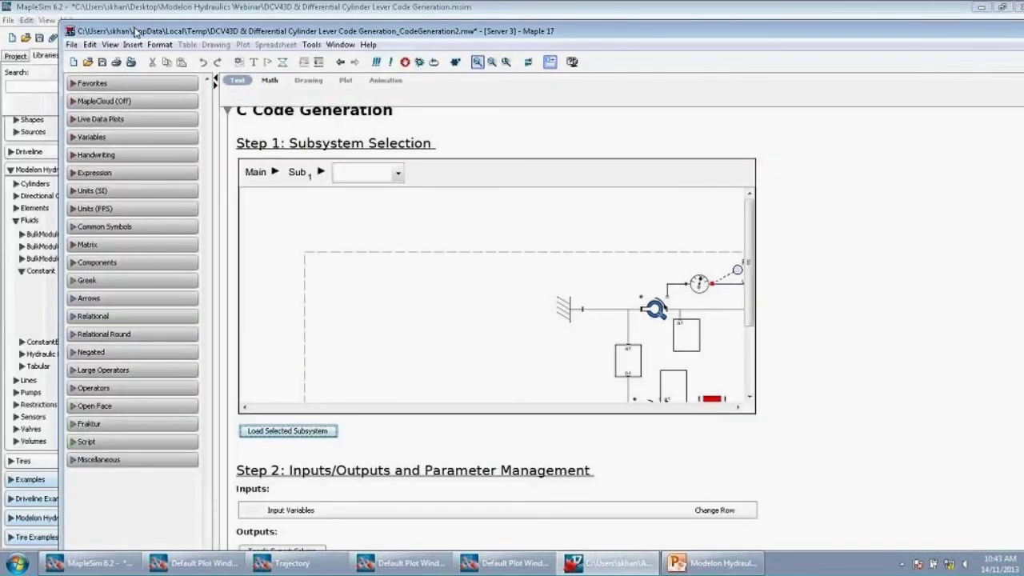
- Reposition the Maple worksheet window over the model so that its whole width fits on the screen
left_click_drag(136, 32, 382, 69)
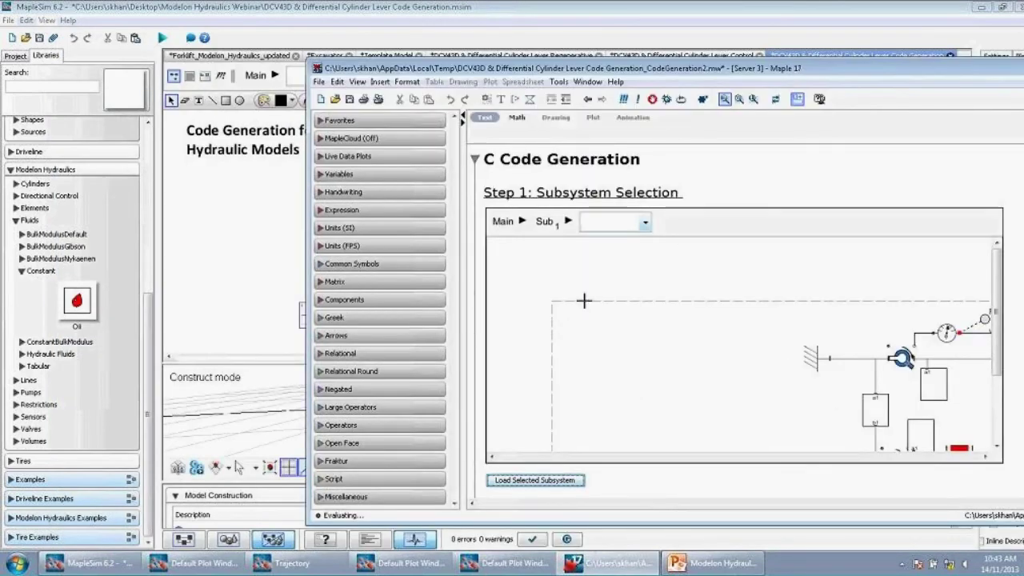
left_click_drag(586, 69, 424, 51)
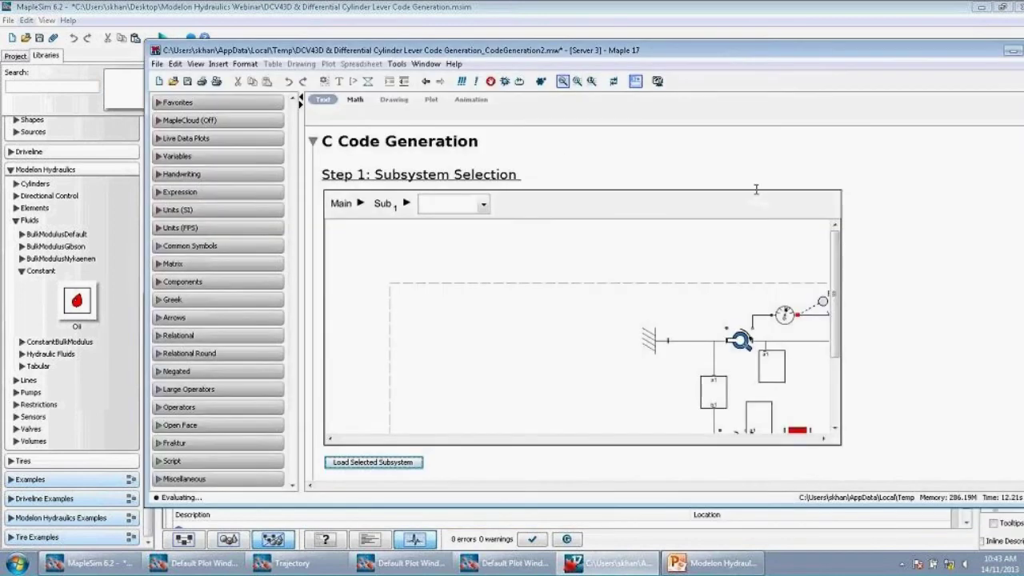
scroll(829, 210, "up", 3)
scroll(829, 210, "down", 2)
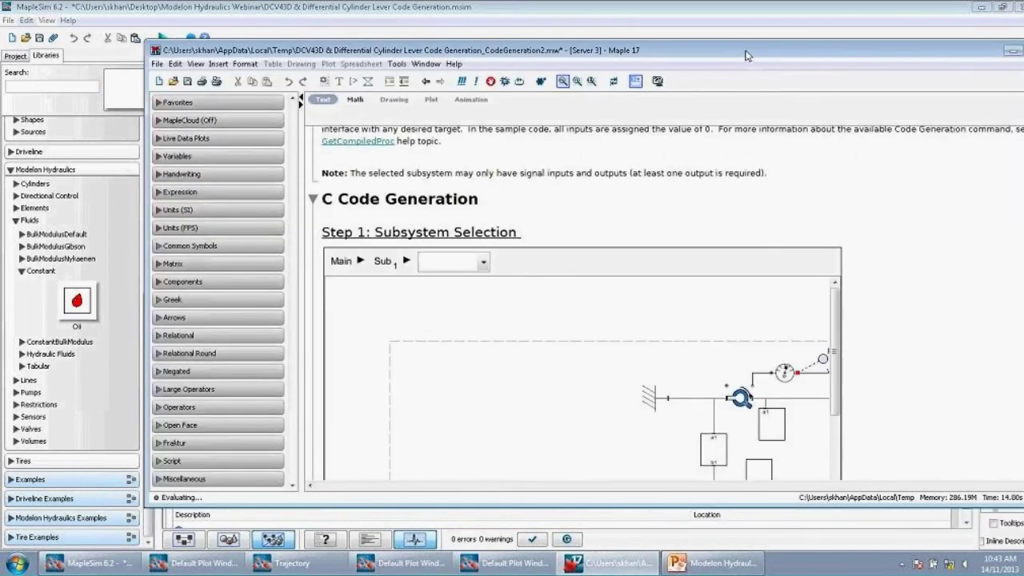
left_click_drag(744, 56, 671, 58)
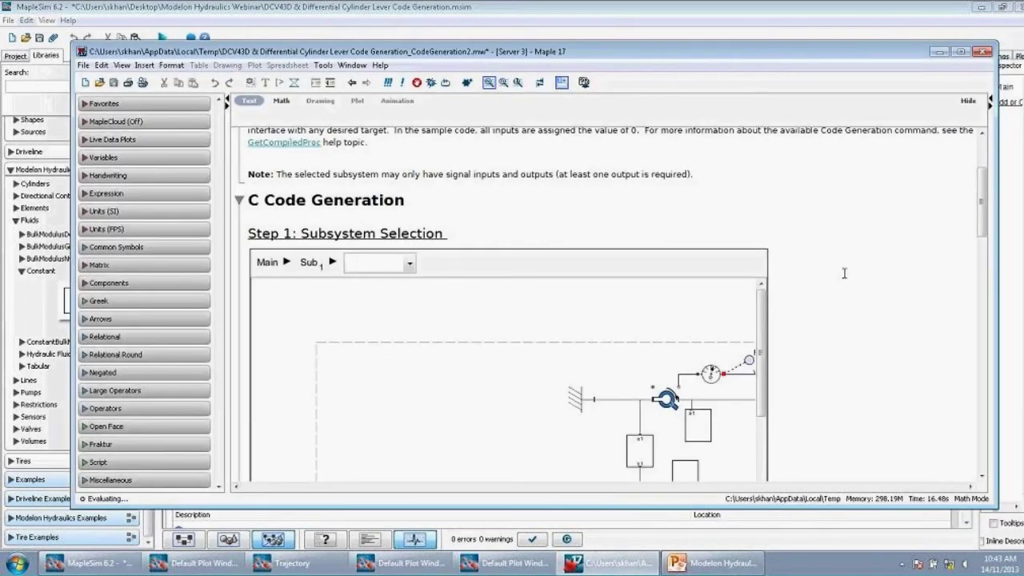
- Examine the loaded subsystem's diagram, from the pressure input and hydraulic circuit to the lever mechanism and angle output
scroll(844, 273, "down", 3)
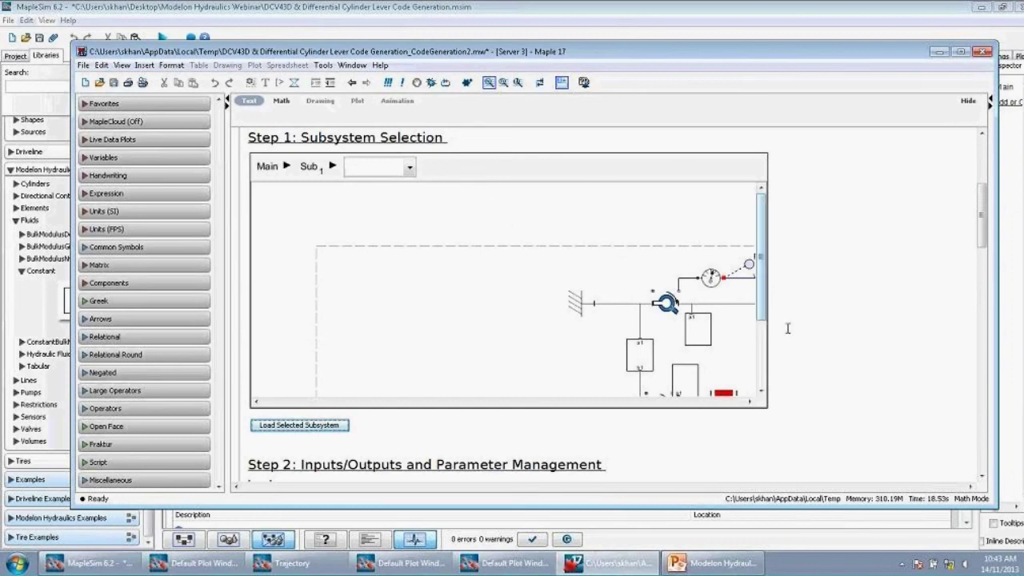
scroll(788, 328, "down", 3)
scroll(788, 328, "up", 3)
left_click_drag(761, 272, 762, 358)
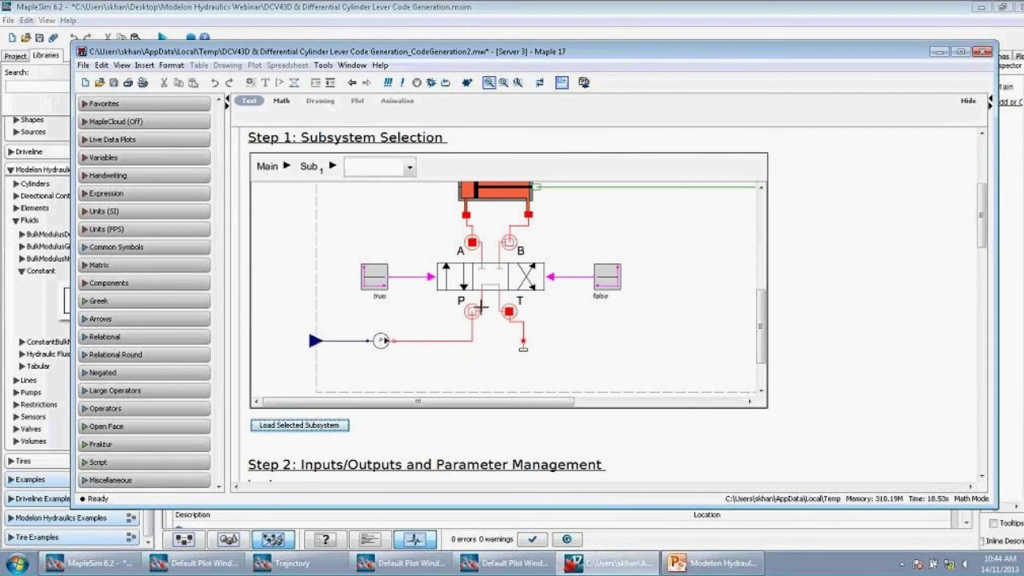
left_click_drag(565, 402, 578, 410)
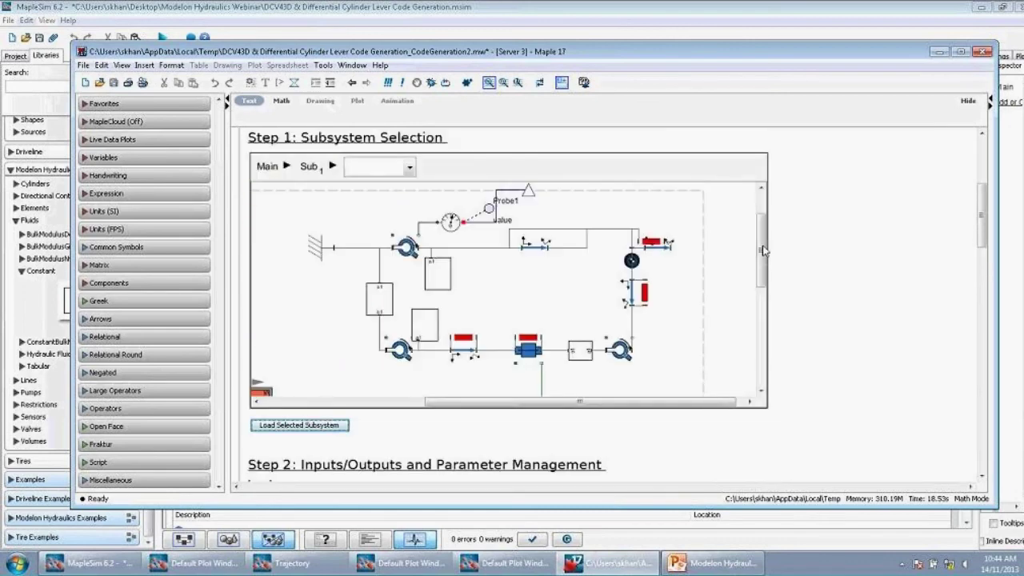
left_click_drag(762, 250, 761, 240)
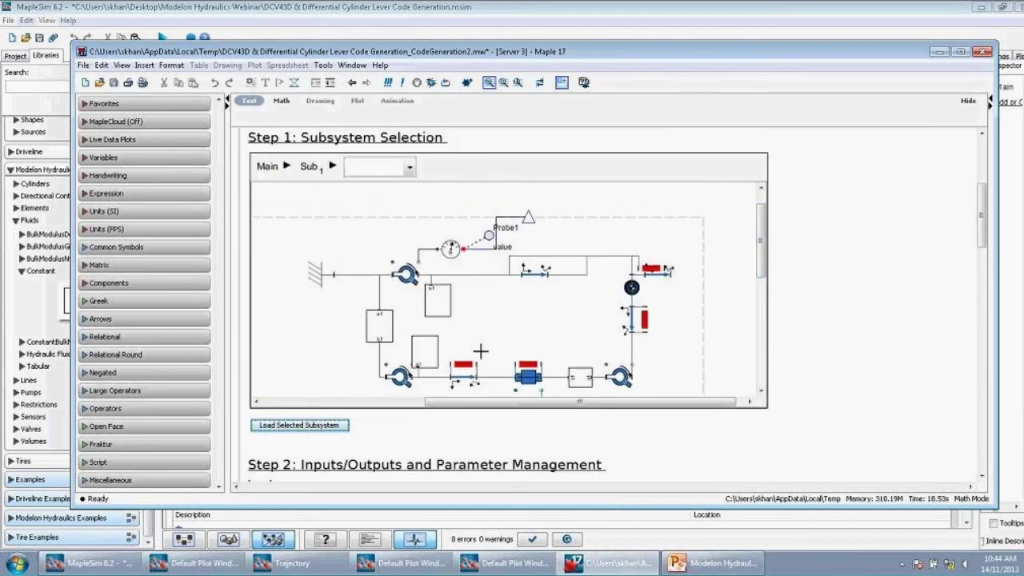
- Generate the subsystem's C code with the file name Sub1, overwriting the existing file
scroll(410, 426, "down", 3)
scroll(440, 429, "down", 5)
scroll(818, 376, "down", 15)
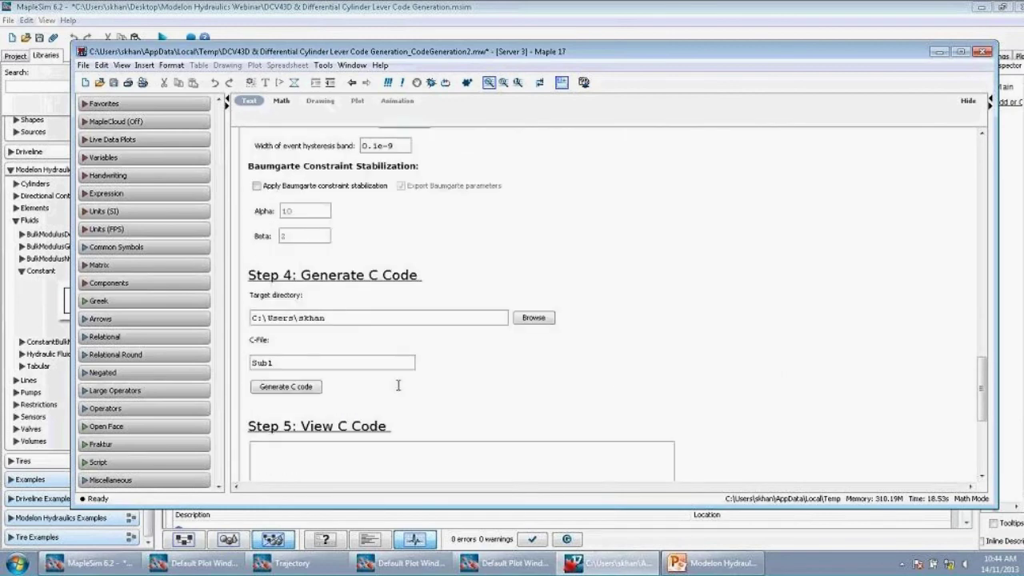
left_click(307, 390)
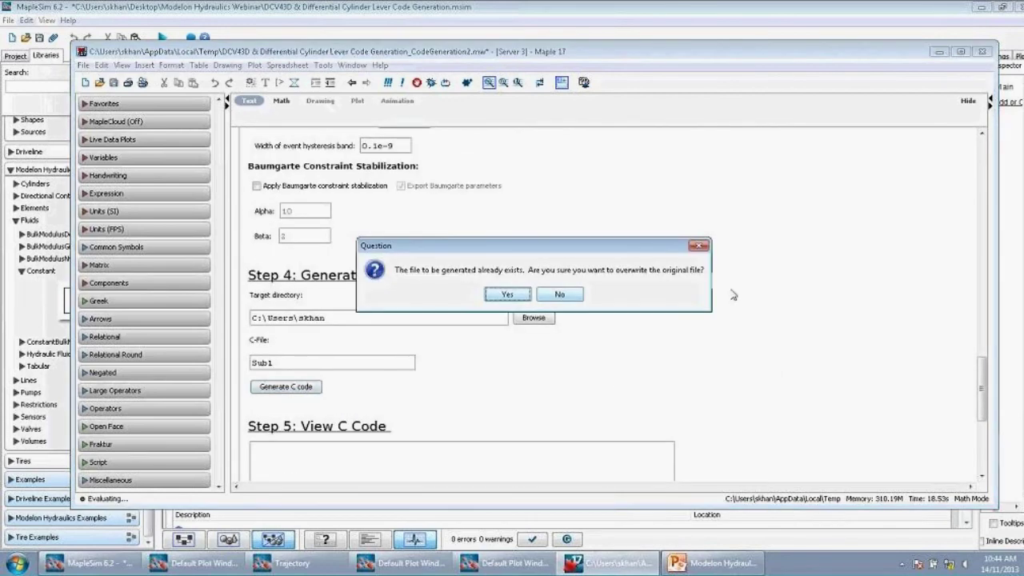
left_click(507, 295)
- Review the generated C code, including its state, output and input variable definitions, and close the worksheet without saving
scroll(594, 319, "up", 4)
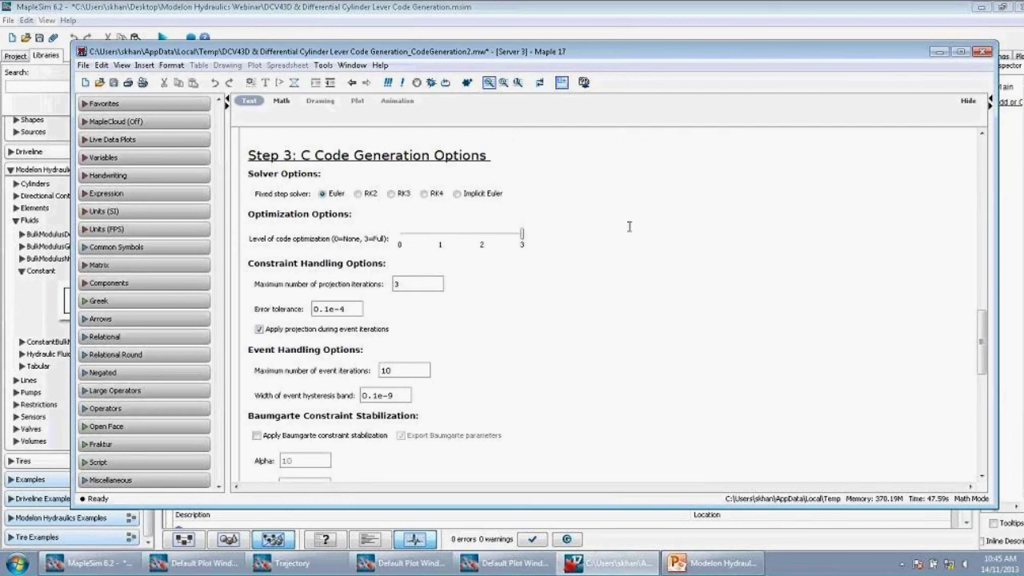
scroll(630, 227, "down", 10)
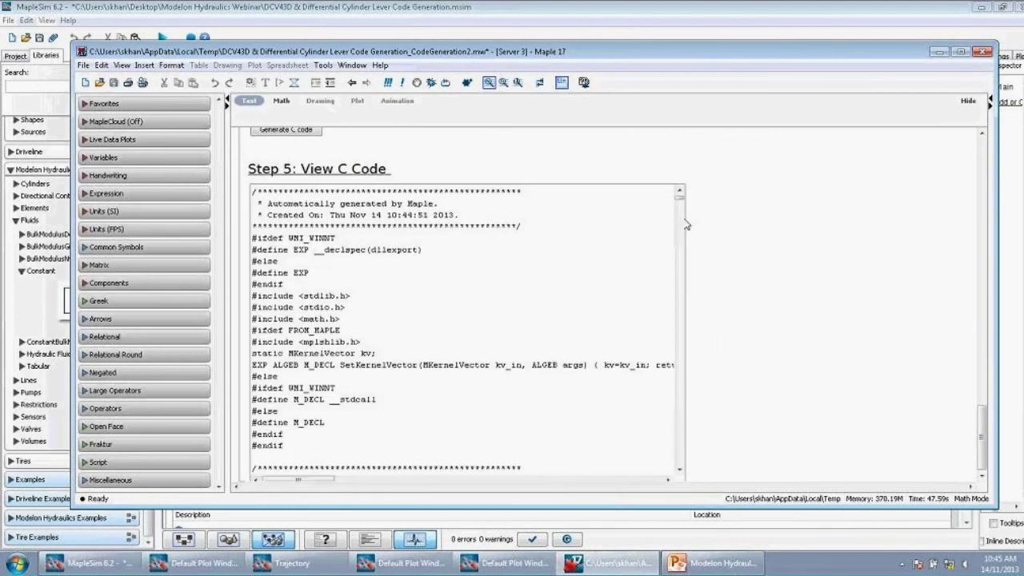
scroll(683, 204, "down", 2)
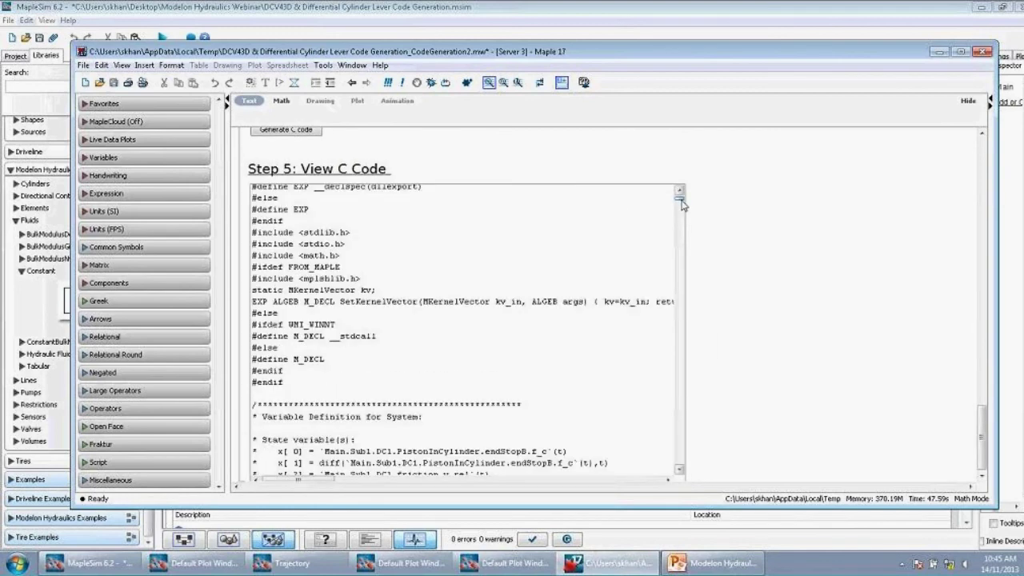
scroll(683, 204, "down", 6)
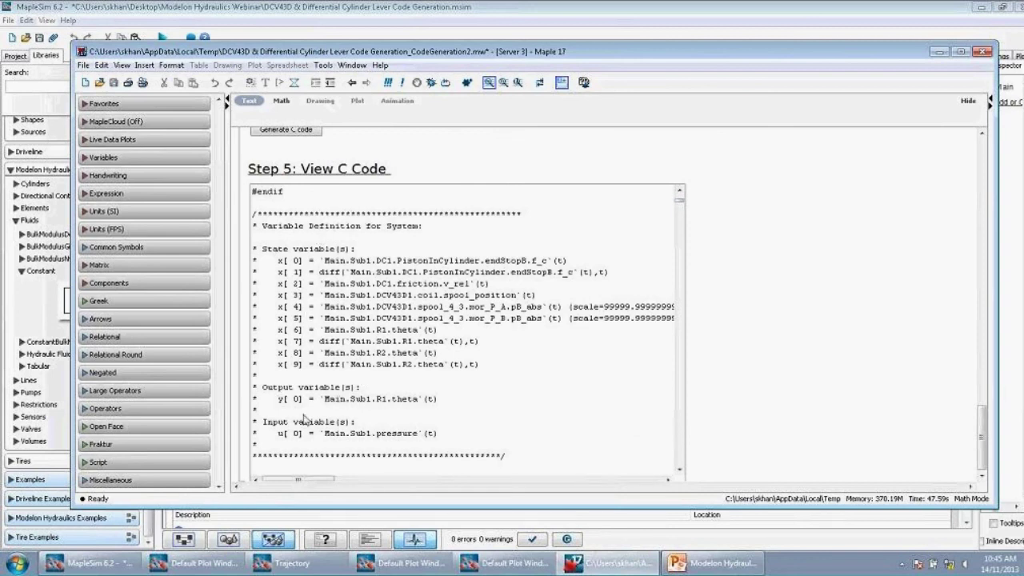
left_click_drag(680, 200, 685, 258)
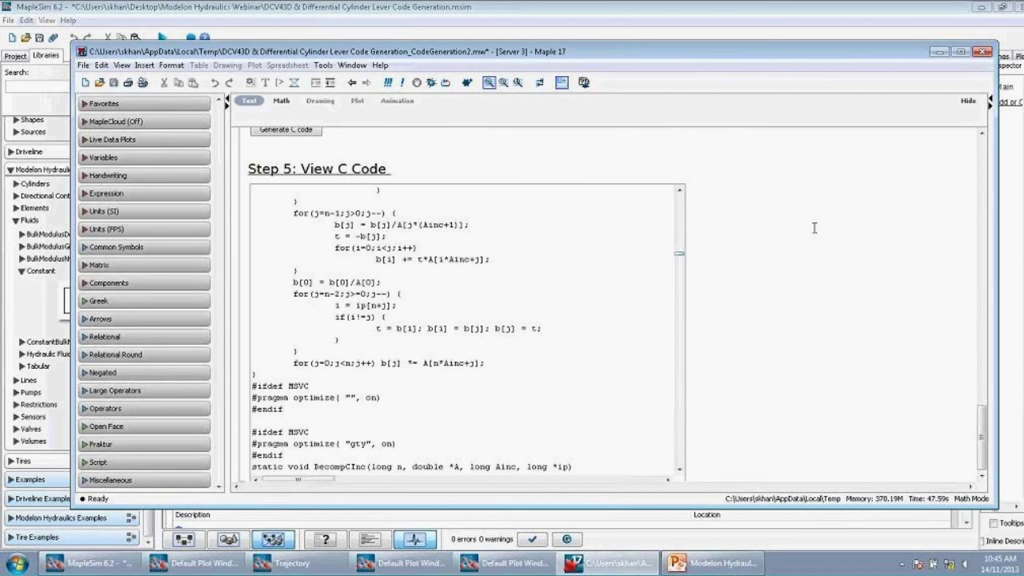
left_click(982, 51)
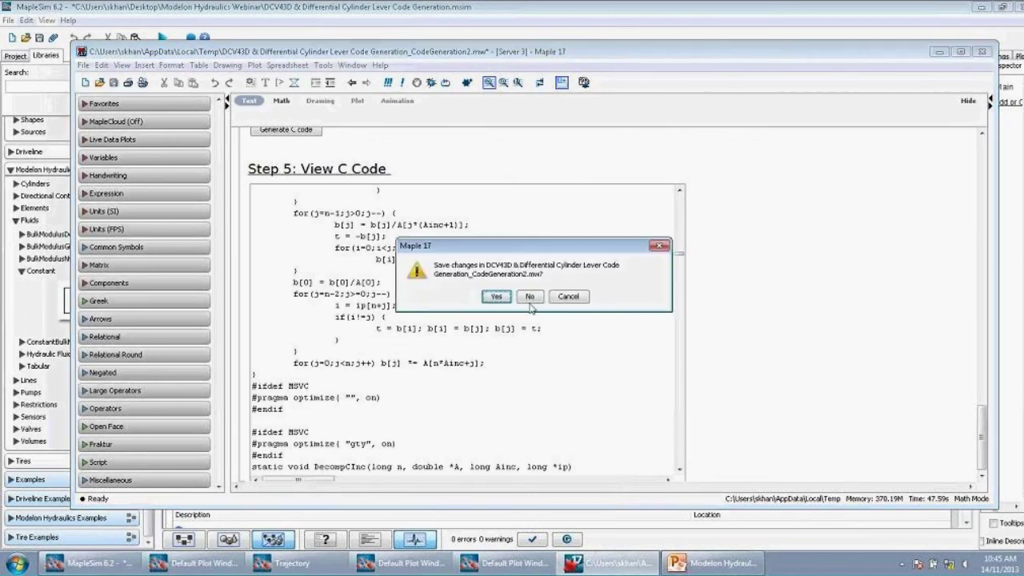
left_click(530, 298)
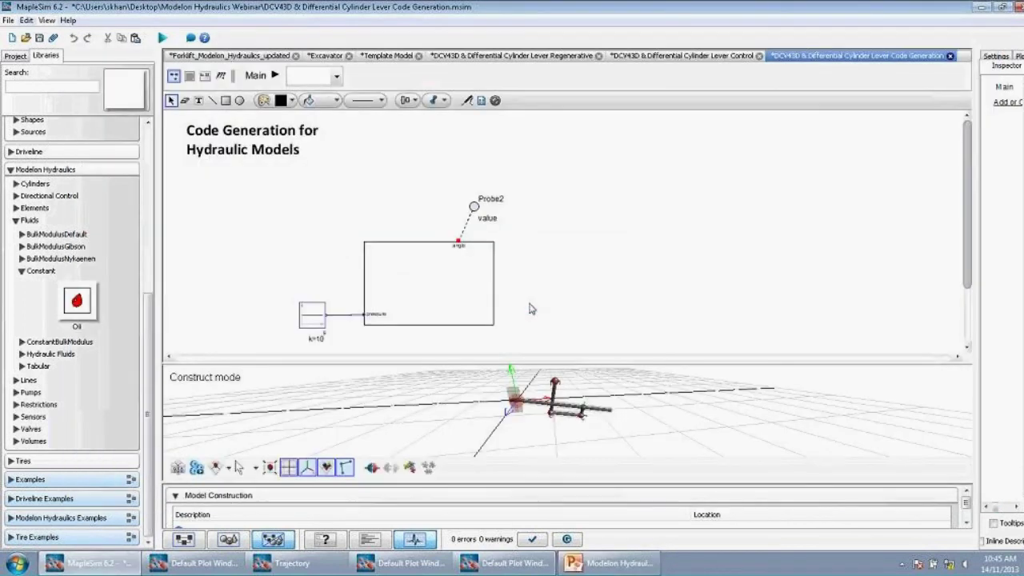
- Create a new model, and place a Differential Cylinder from the Modelon Hydraulics cylinders in its workspace
left_click(8, 20)
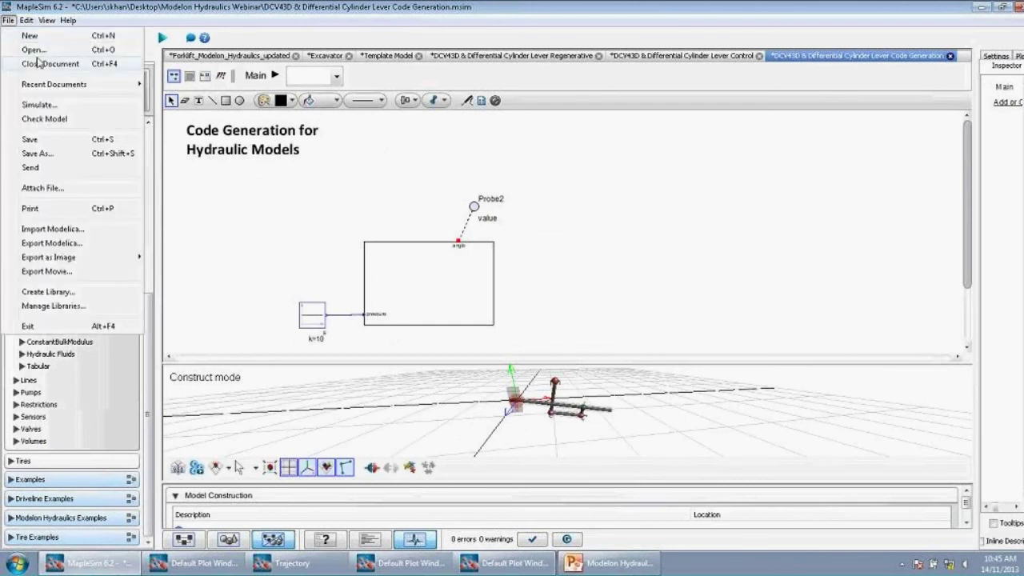
left_click(288, 235)
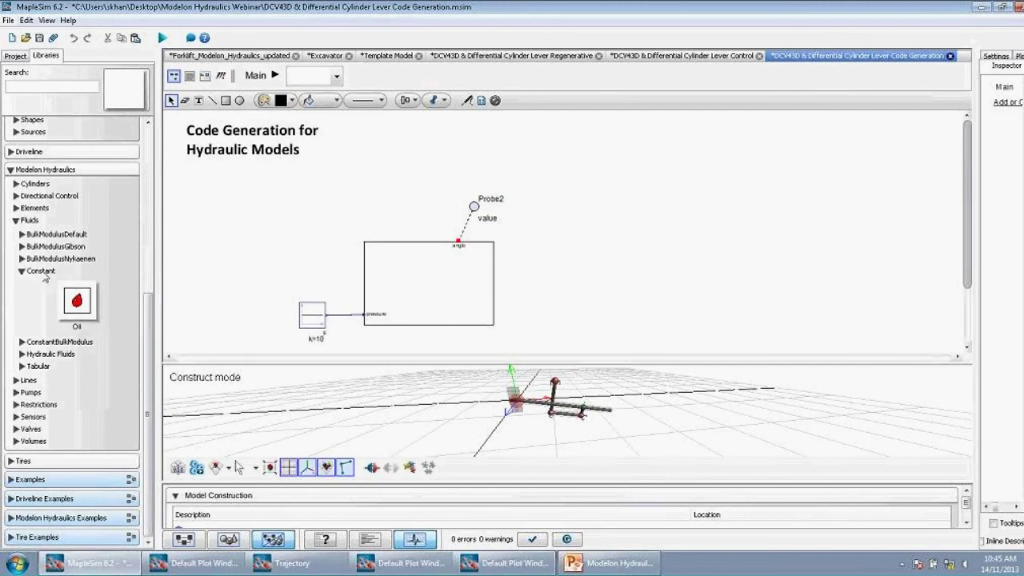
left_click(17, 221)
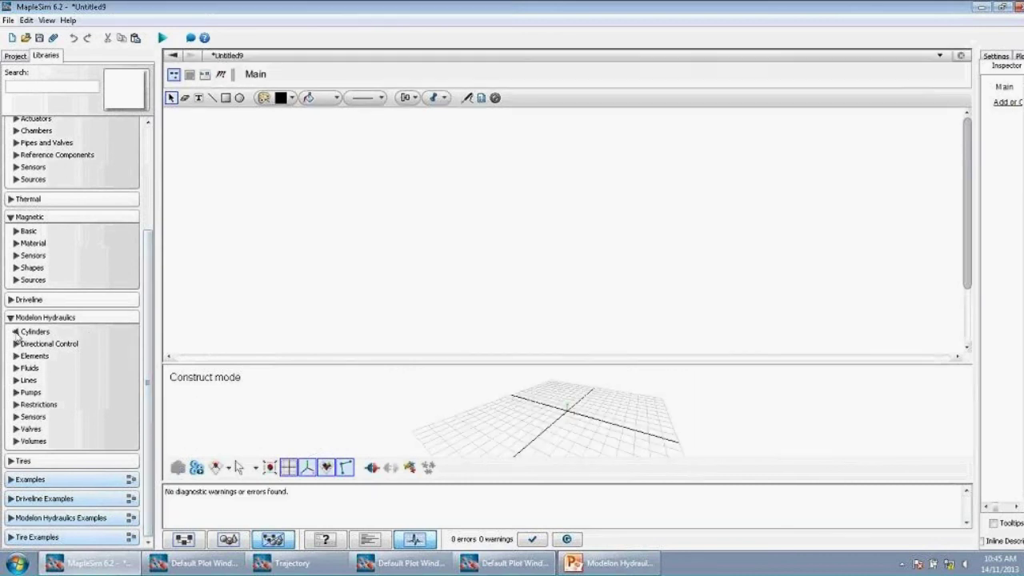
left_click(16, 331)
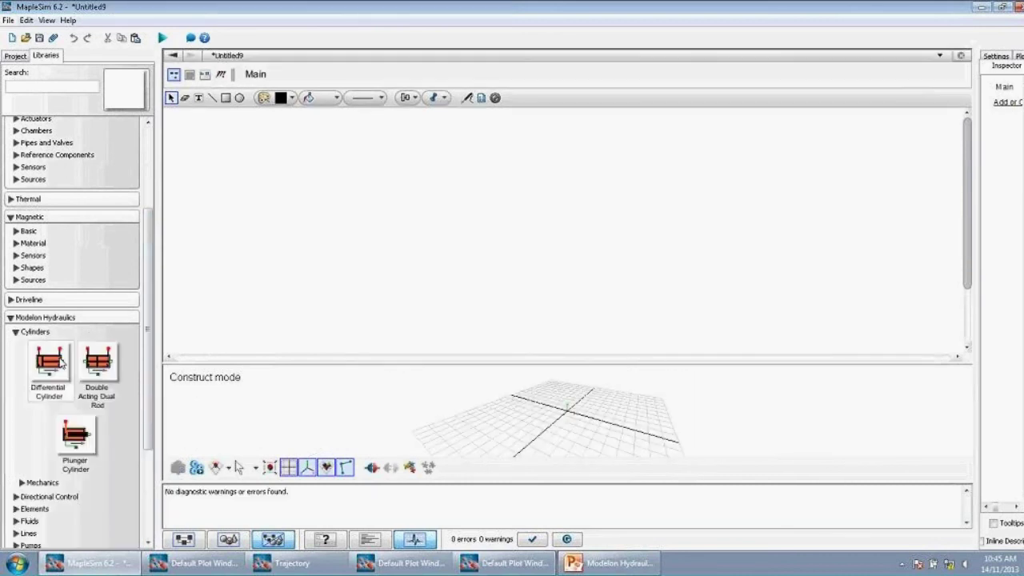
scroll(62, 362, "down", 3)
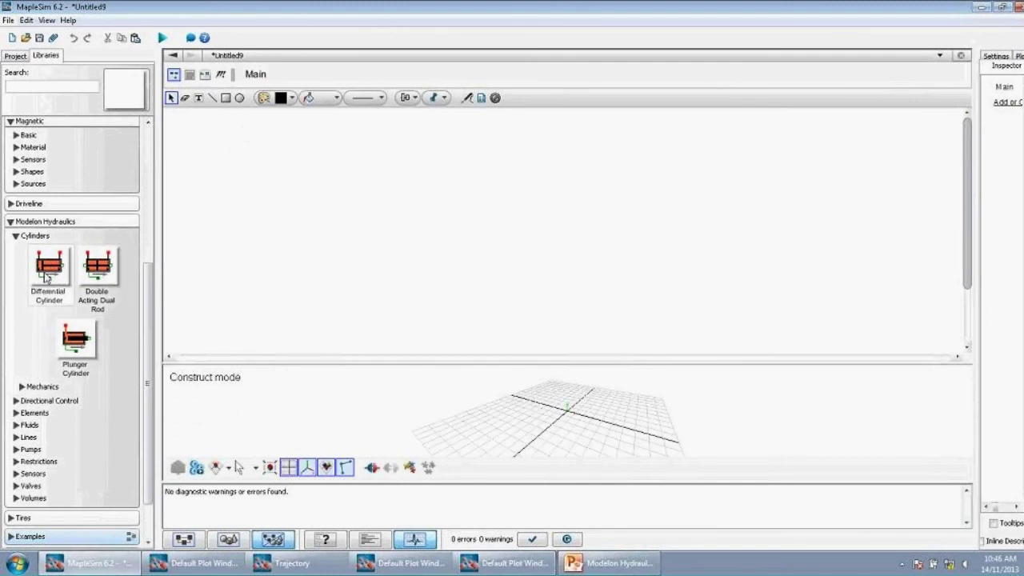
left_click_drag(46, 276, 268, 194)
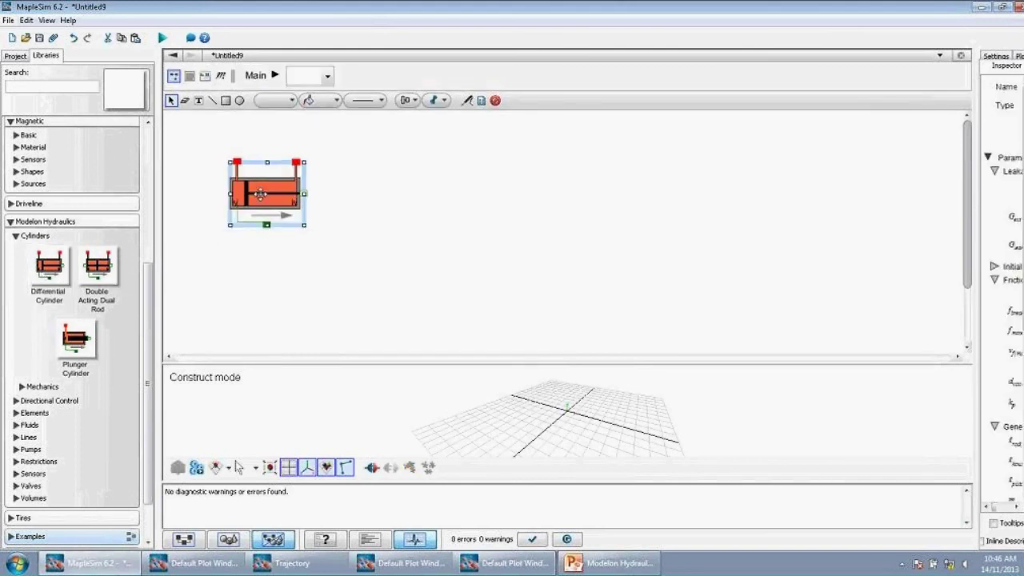
- Open the placed cylinder's internal diagram, and browse the Mechanics and Elements components of the Modelon Hydraulics library
double_click(260, 194)
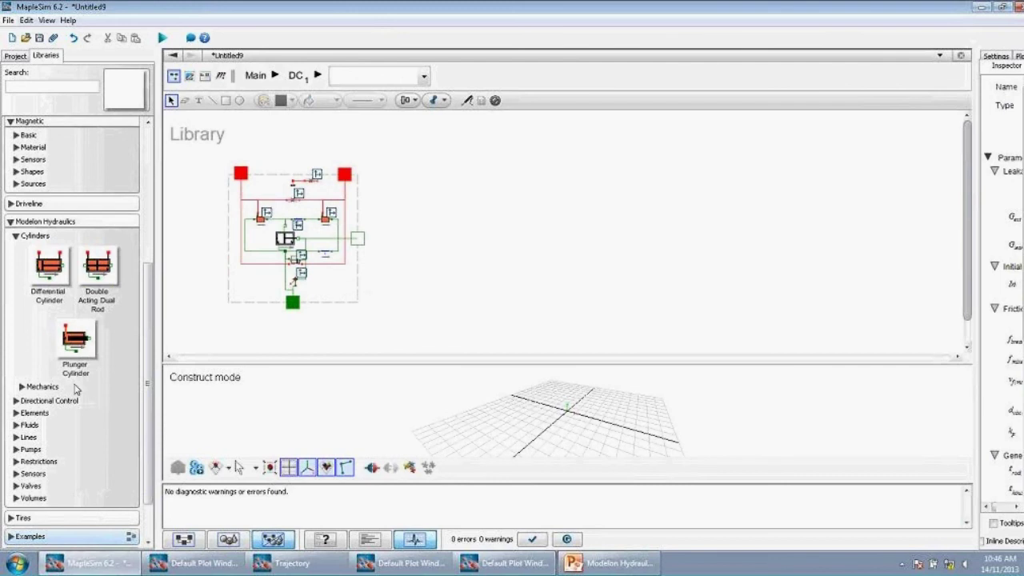
left_click(22, 388)
scroll(24, 390, "down", 3)
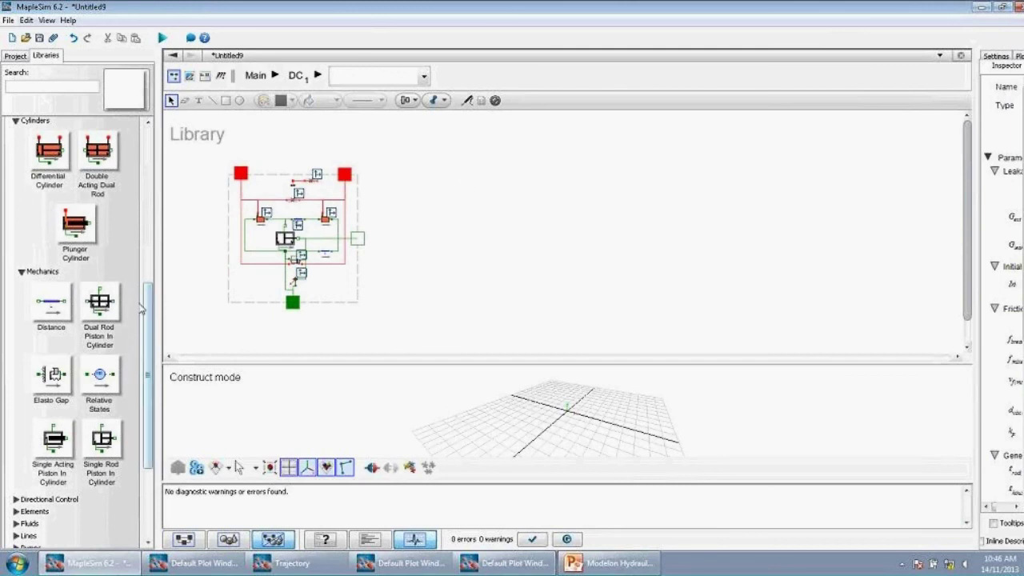
left_click_drag(148, 306, 149, 356)
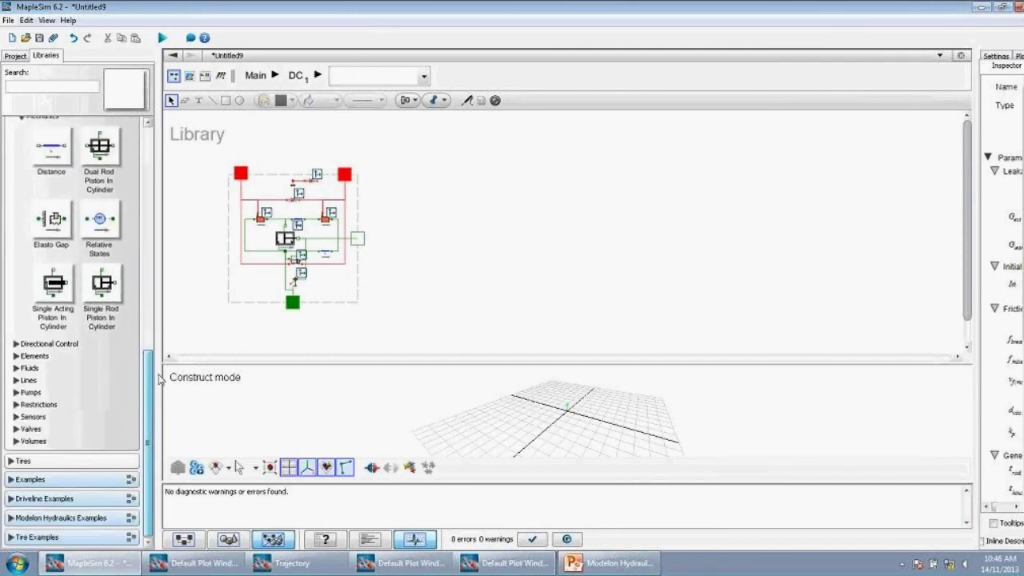
left_click(30, 356)
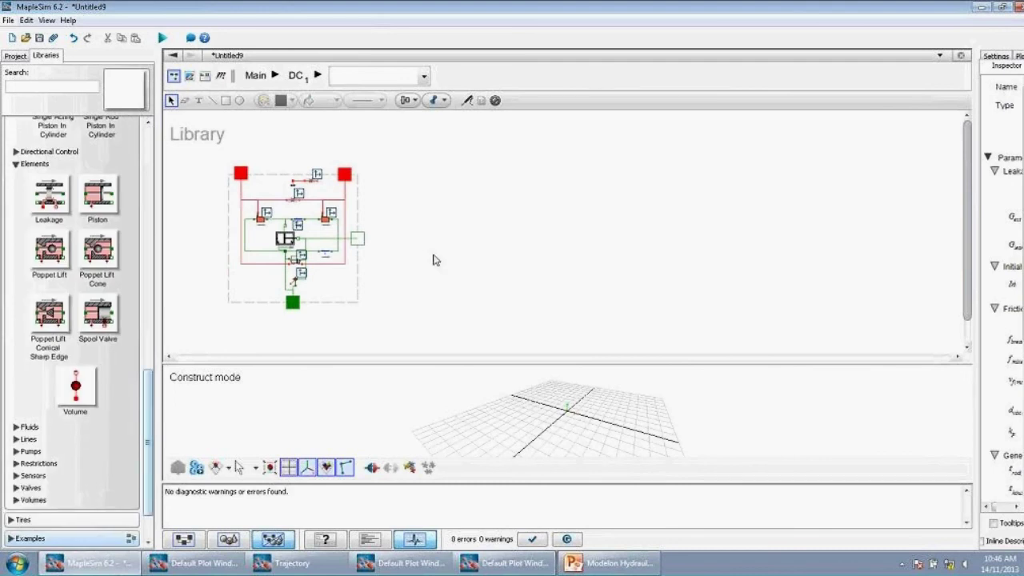
- Open the model file Flow Dynamics Liquid Tanks Modelon.msim from the Modelon Hydraulics Webinar folder
left_click(8, 20)
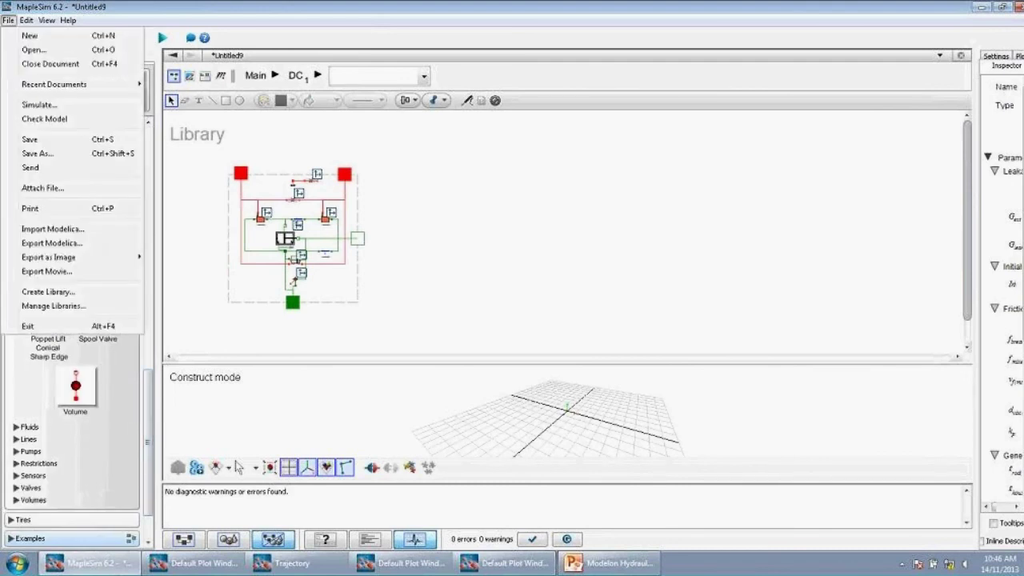
left_click(32, 50)
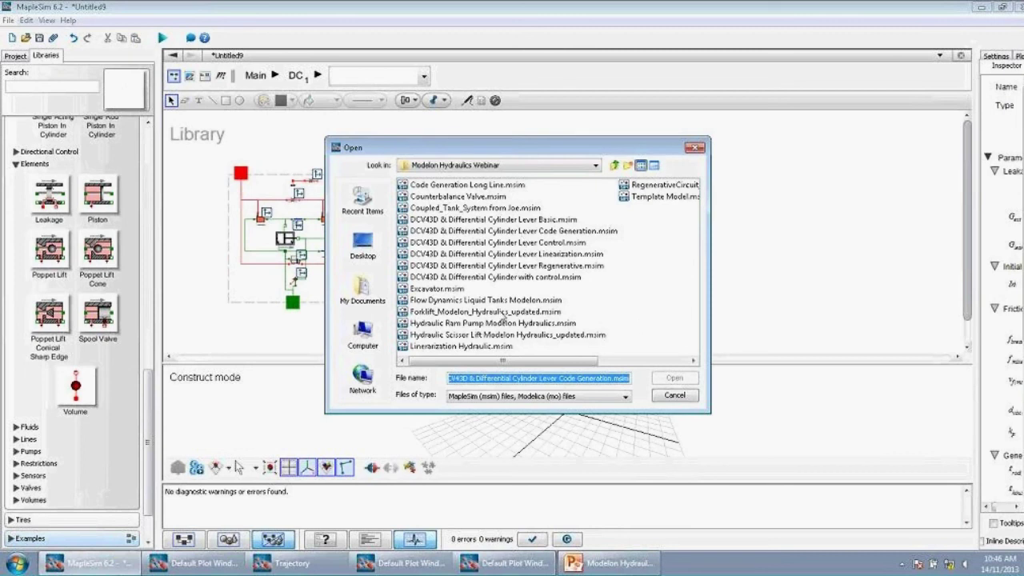
double_click(460, 302)
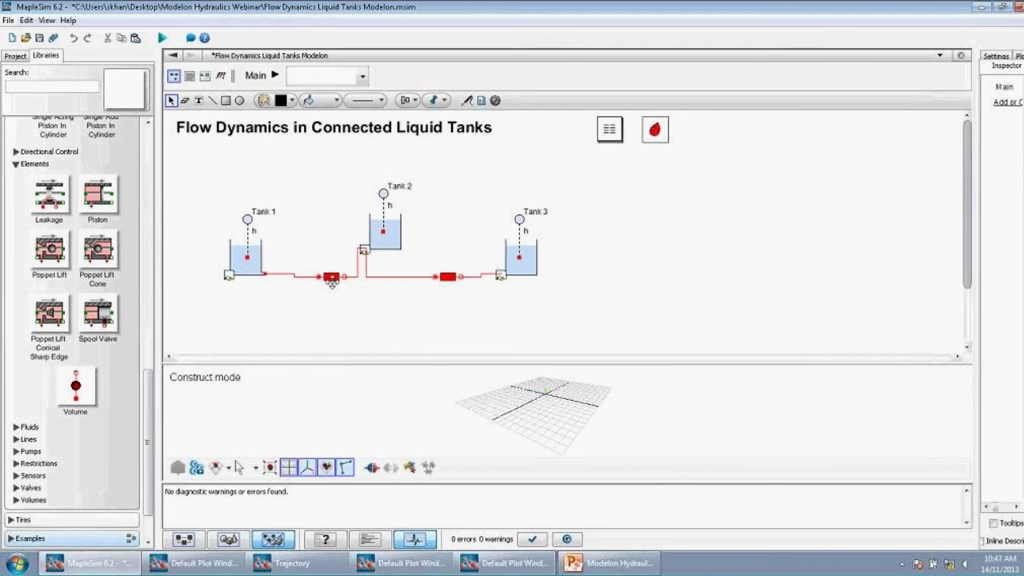
- Widen the parameter pane to inspect the Long Line between Tank 1 and Tank 2, and shift that line slightly toward Tank 1
left_click(331, 277)
left_click_drag(977, 200, 800, 204)
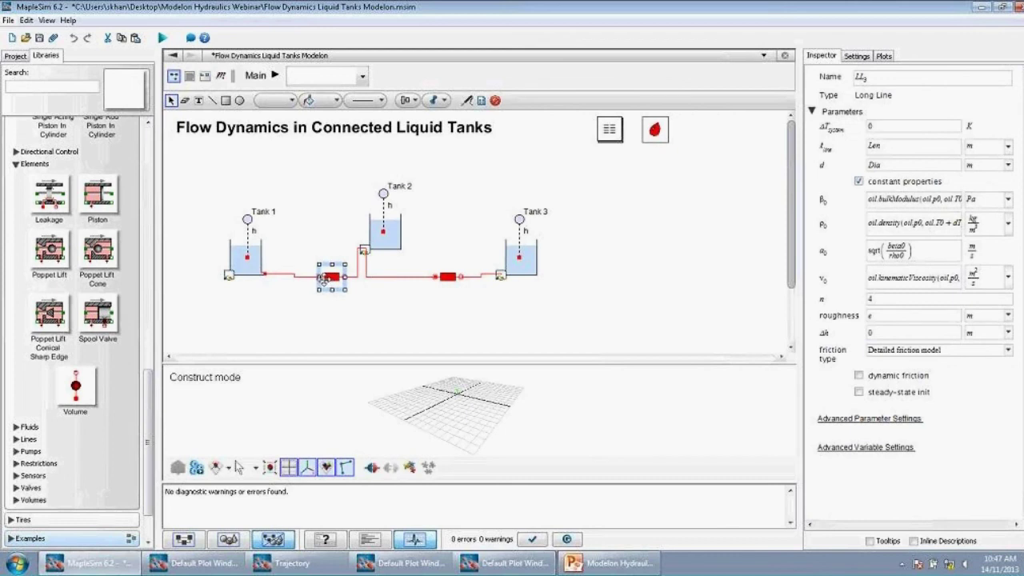
left_click_drag(323, 278, 312, 273)
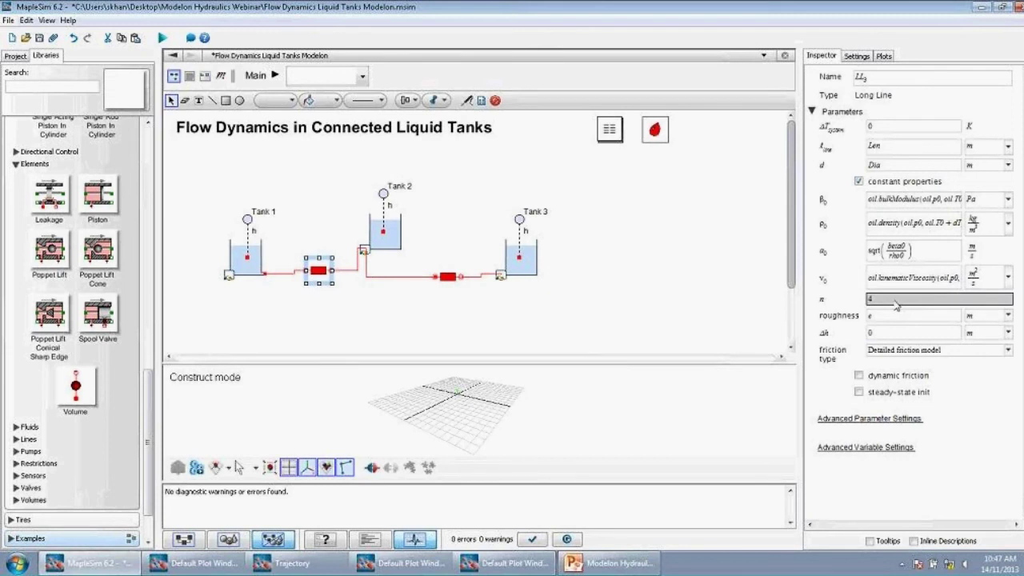
left_click(448, 276)
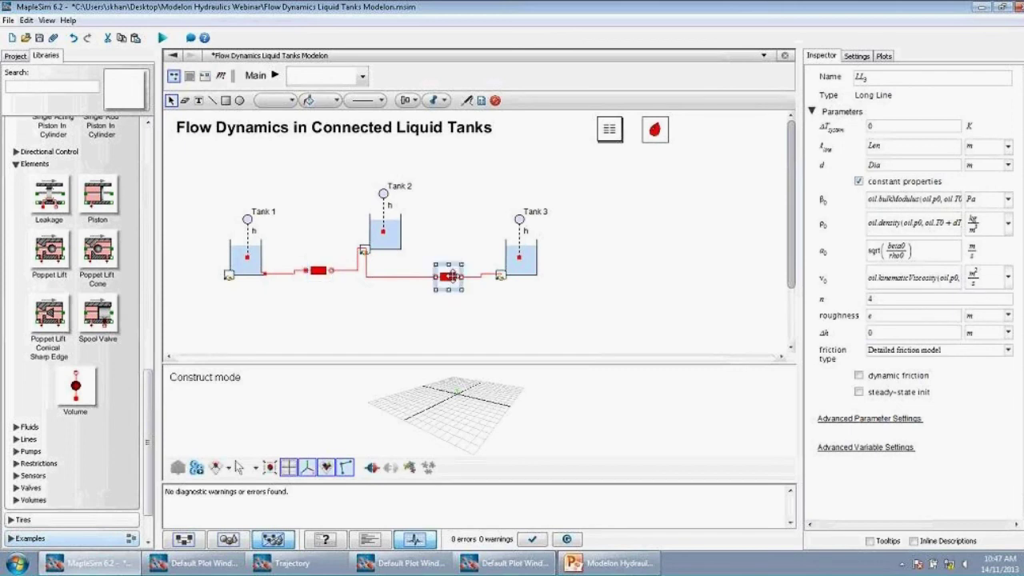
- Open the custom component worksheet of Tank 2, and review the Modelica source code that defines MyTank
left_click(388, 236)
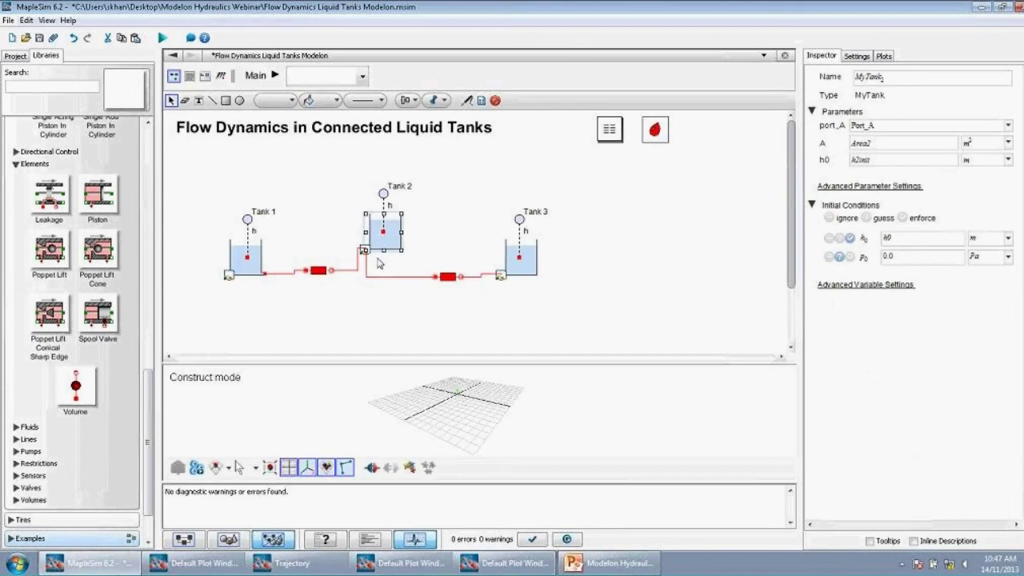
double_click(395, 242)
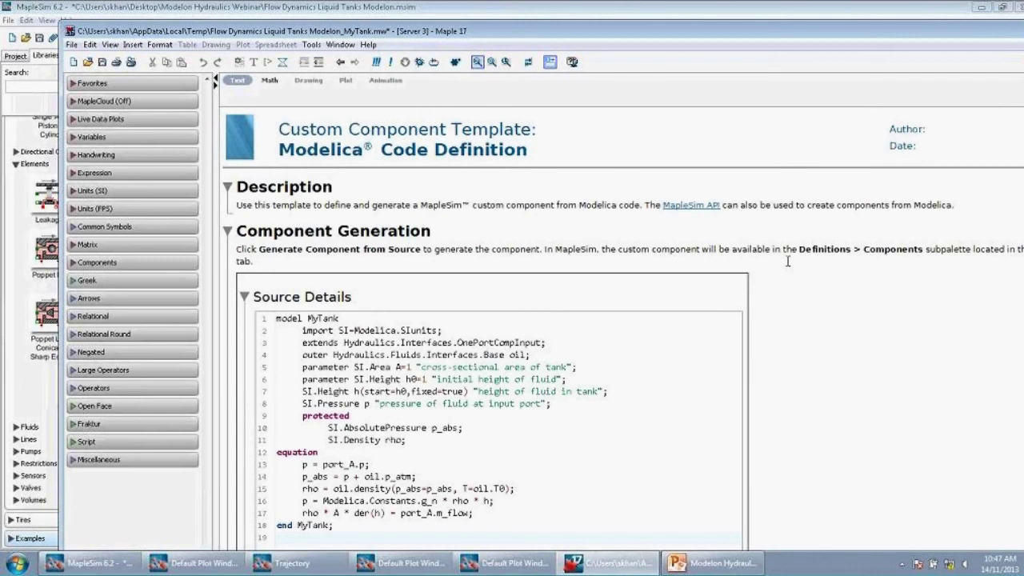
scroll(787, 254, "down", 2)
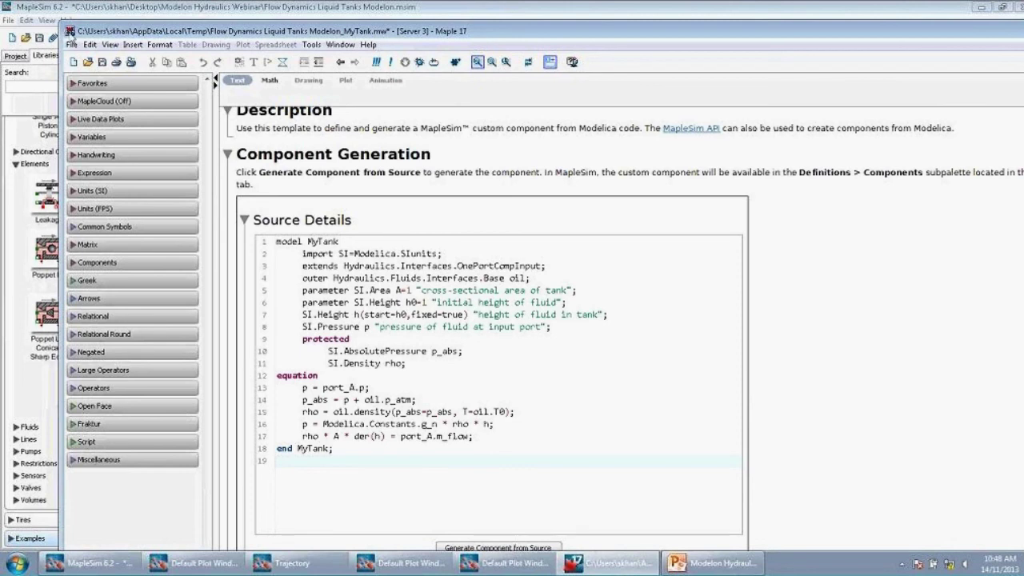
- Close the MyTank worksheet, and switch to the Modelon Hydraulics Webinar presentation in PowerPoint
left_click(70, 32)
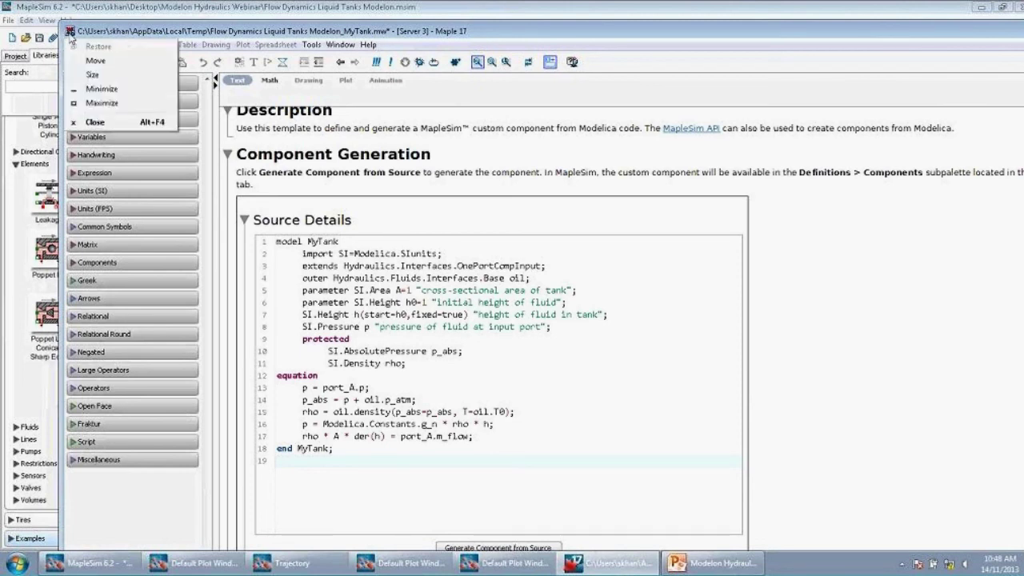
left_click(92, 123)
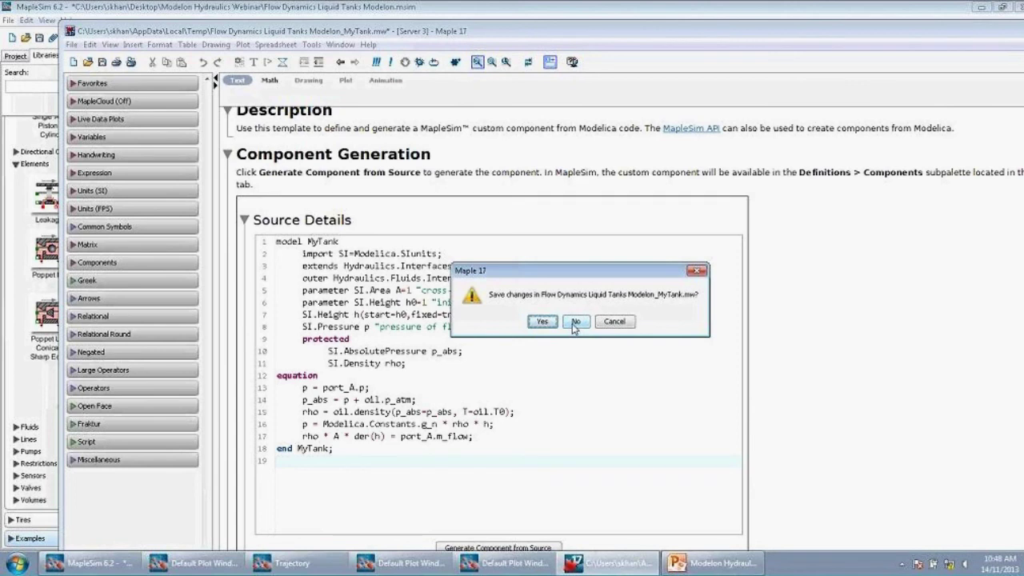
mouse_move(711, 569)
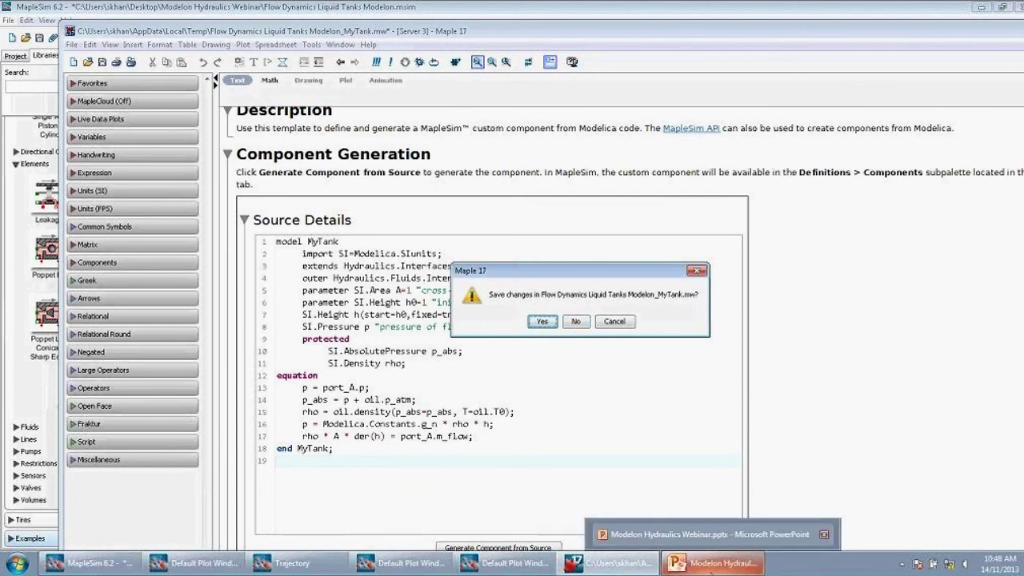
left_click(711, 569)
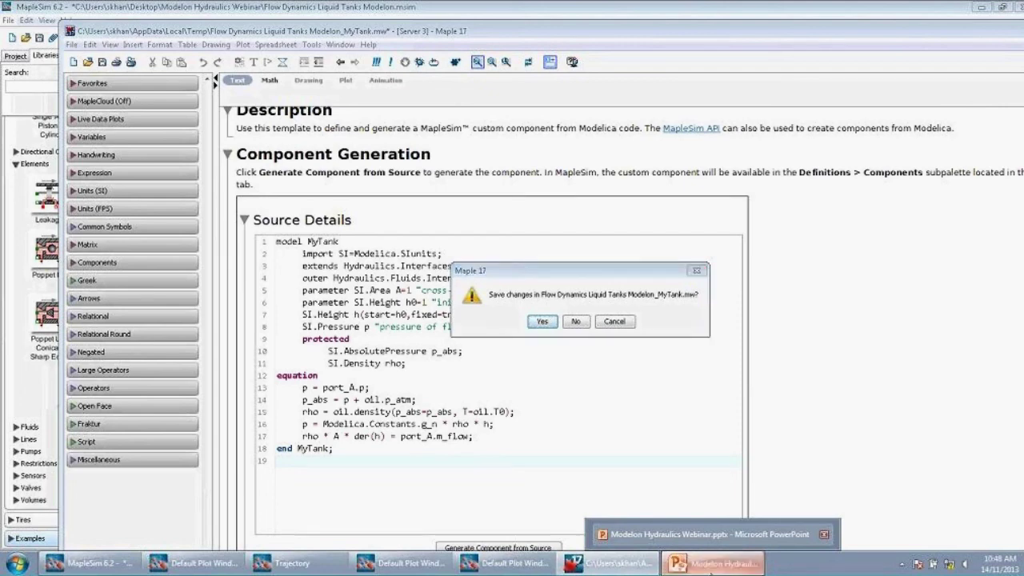